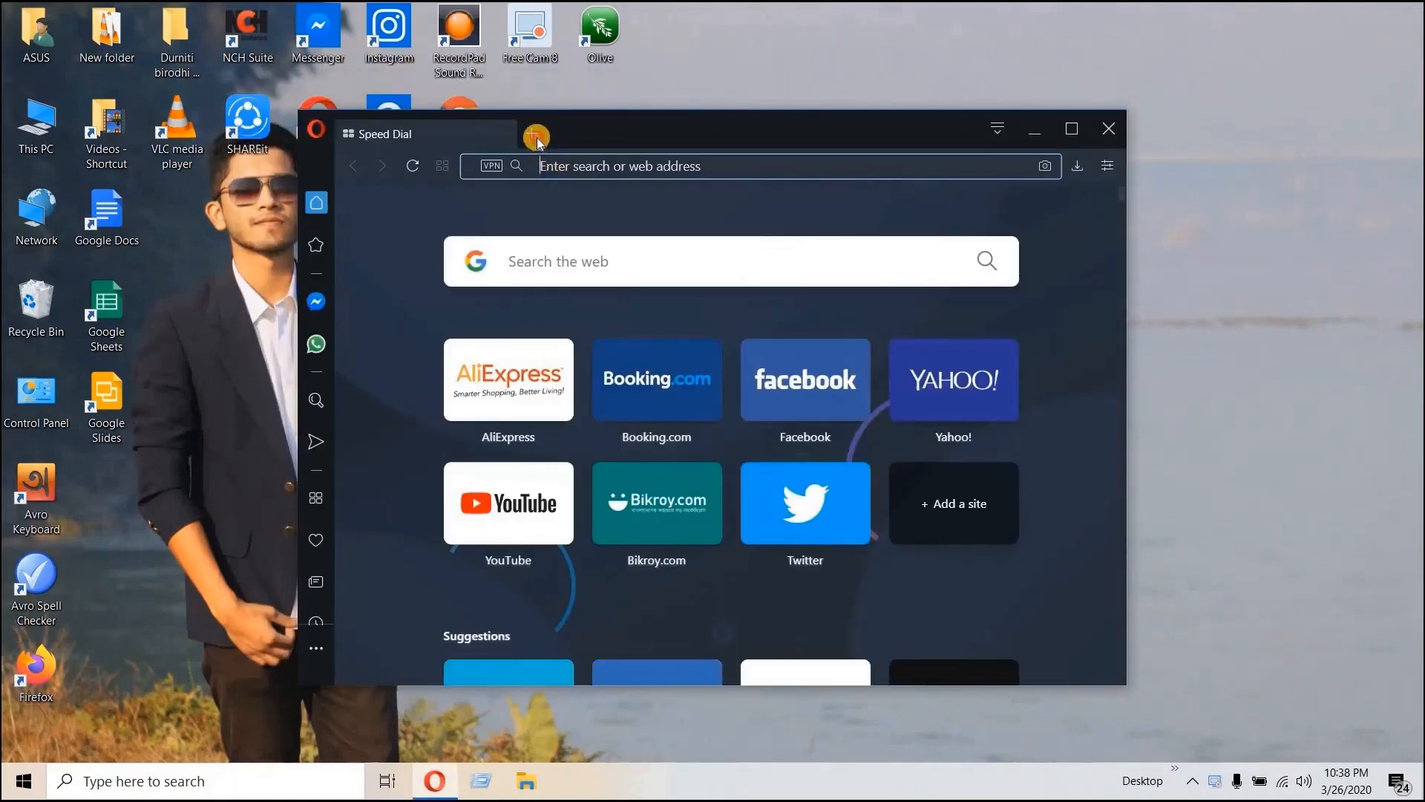
# Step: Maximize the browser window, search the web for "canva" and open the Canva website
pyautogui.click(520, 134)
pyautogui.click(503, 135)
pyautogui.click(542, 165)
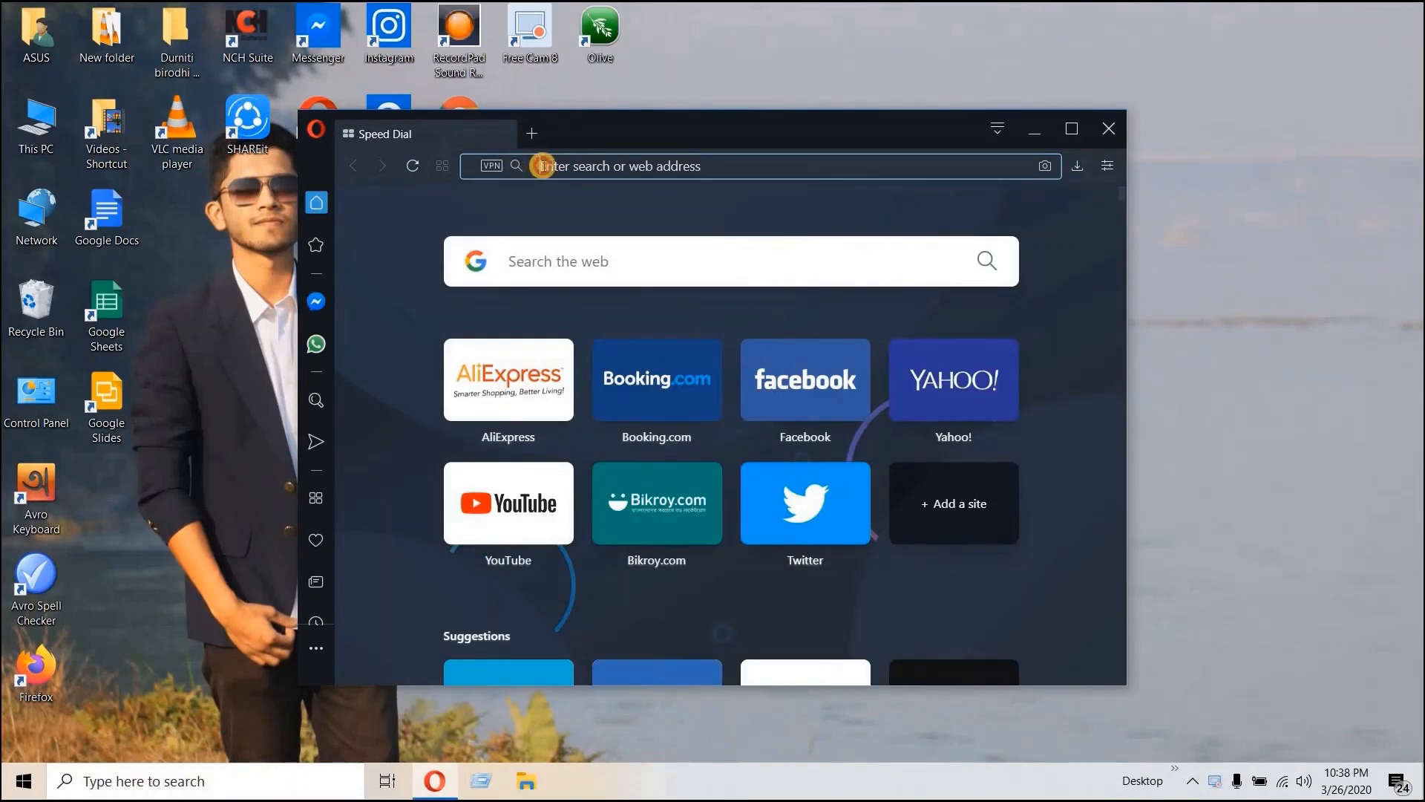
pyautogui.click(1066, 133)
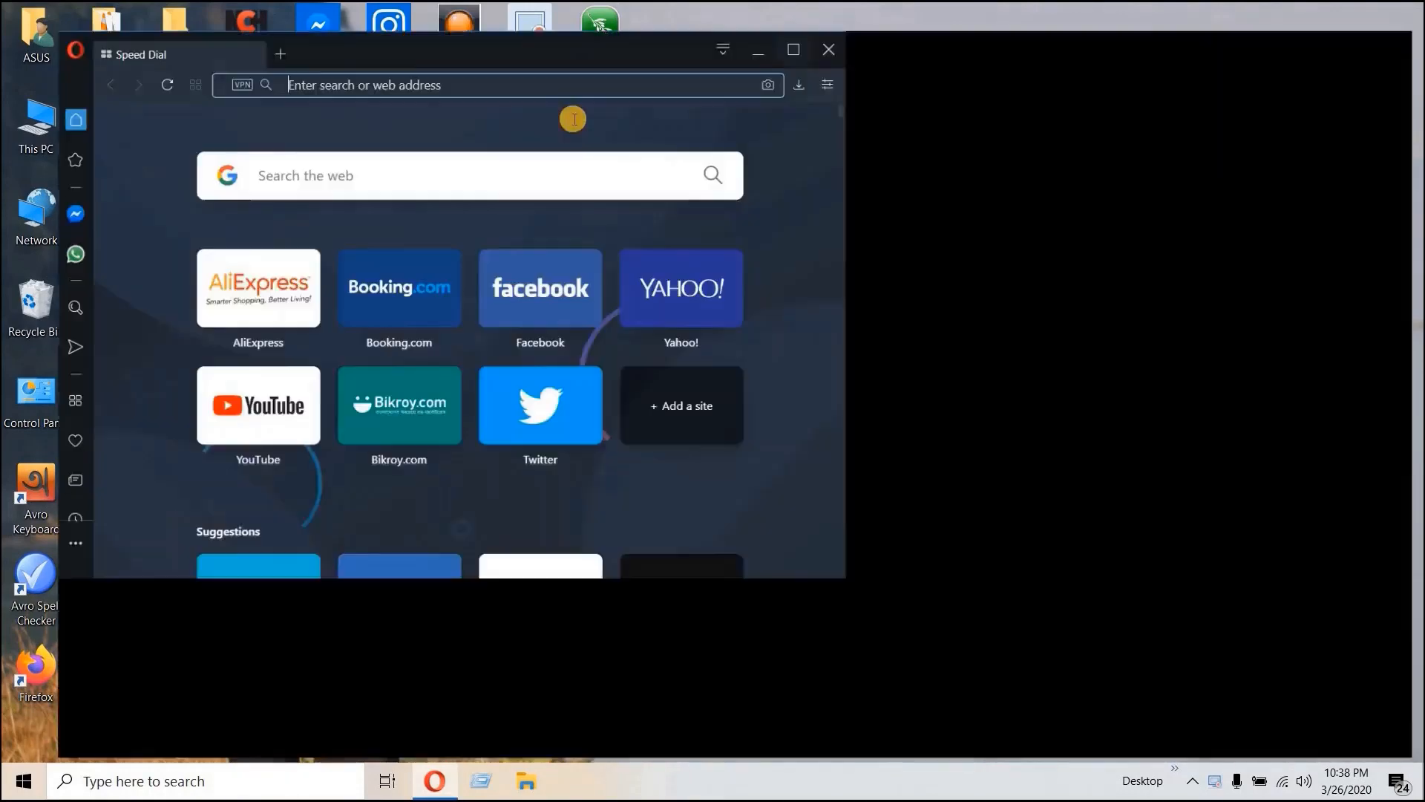
pyautogui.write('can')
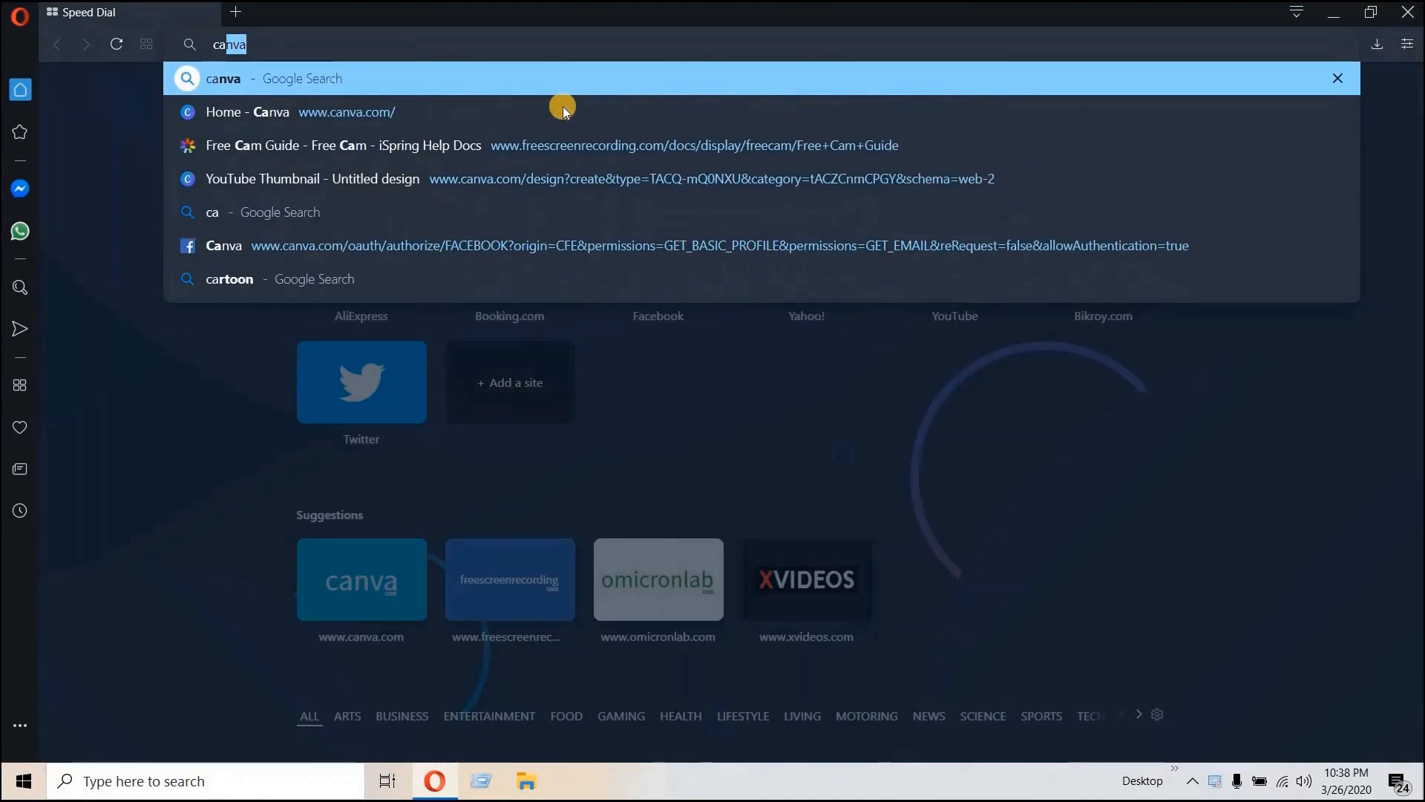
pyautogui.write('va')
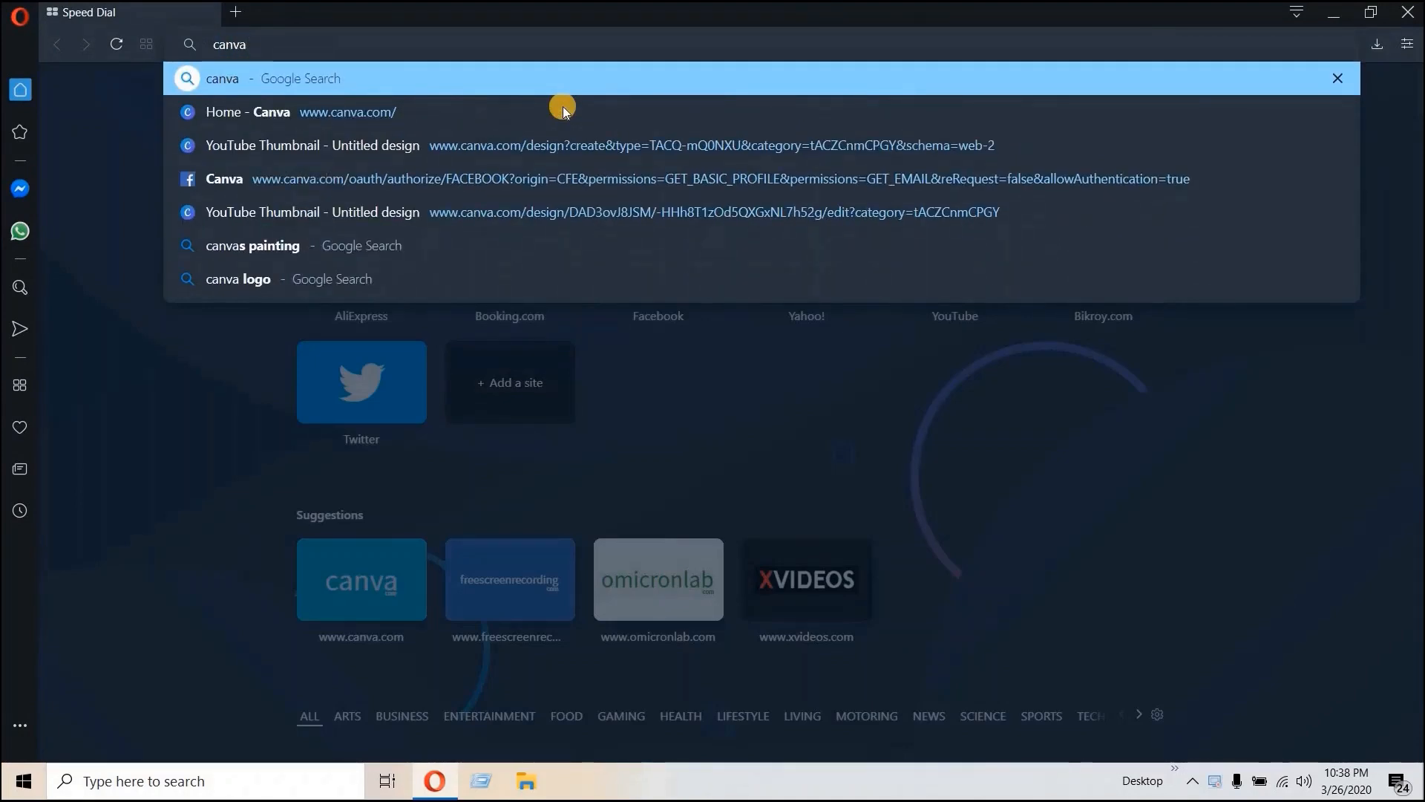
pyautogui.press('Return')
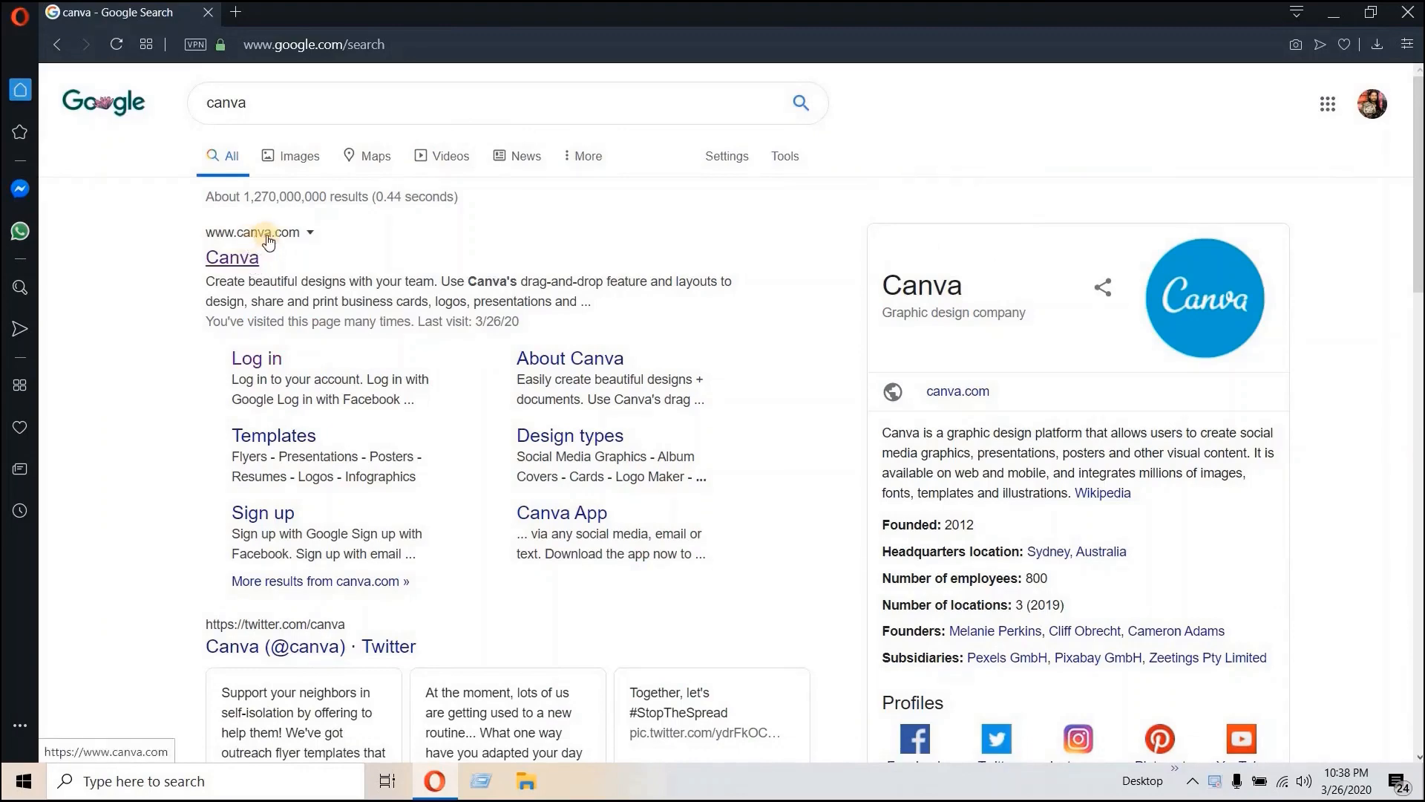
pyautogui.click(233, 260)
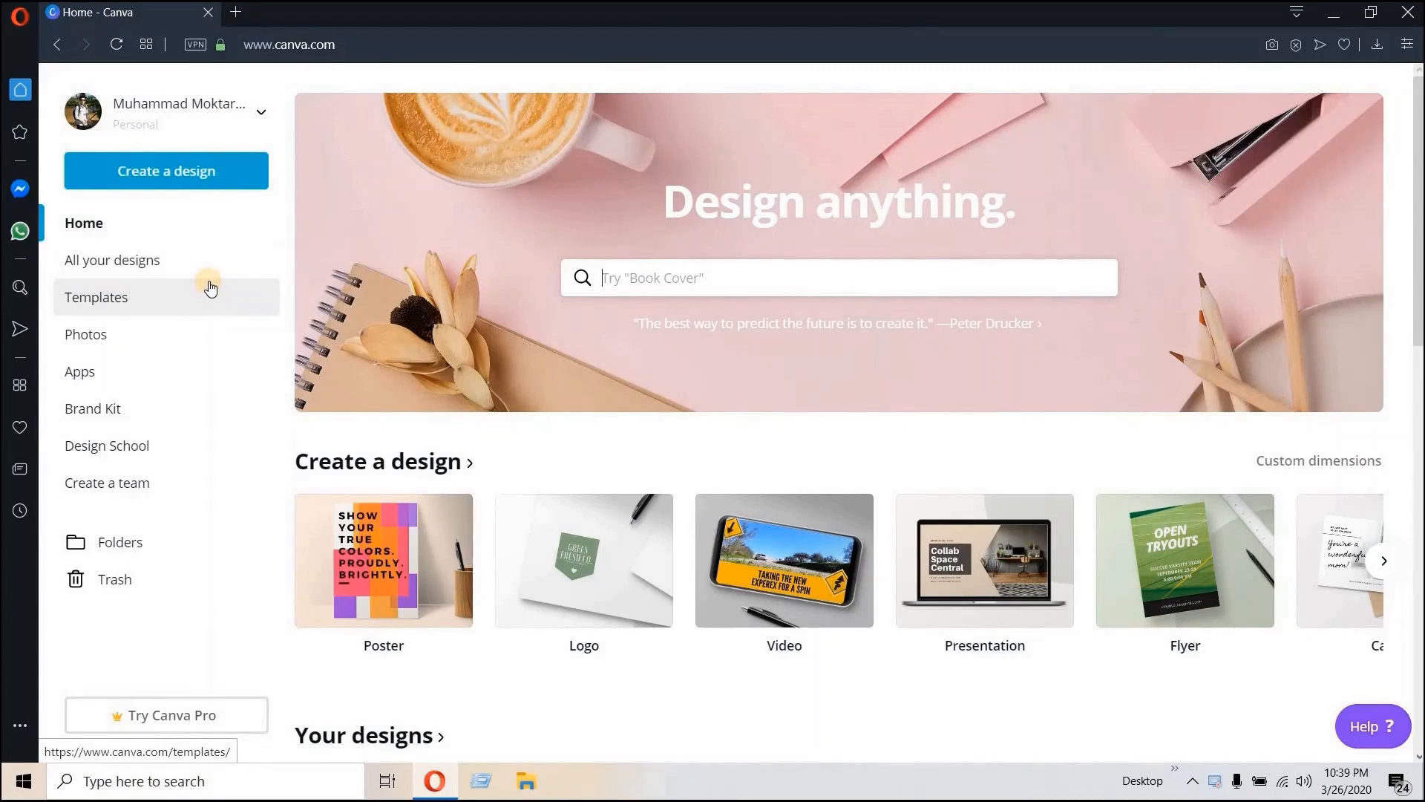
# Step: Create a new blank design using the YouTube Thumbnail format, found by searching for "youtube thumbnail"
pyautogui.click(181, 183)
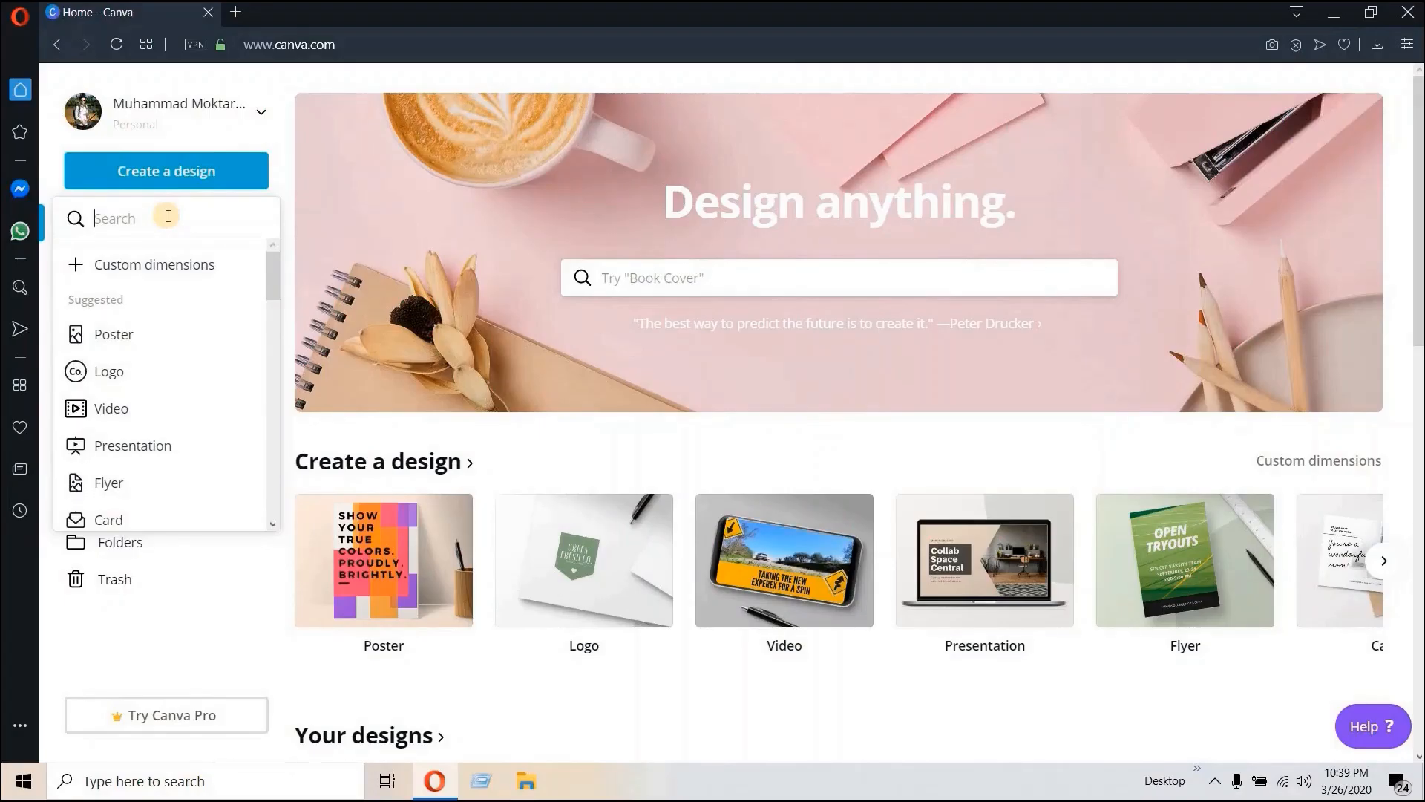
pyautogui.write('yout')
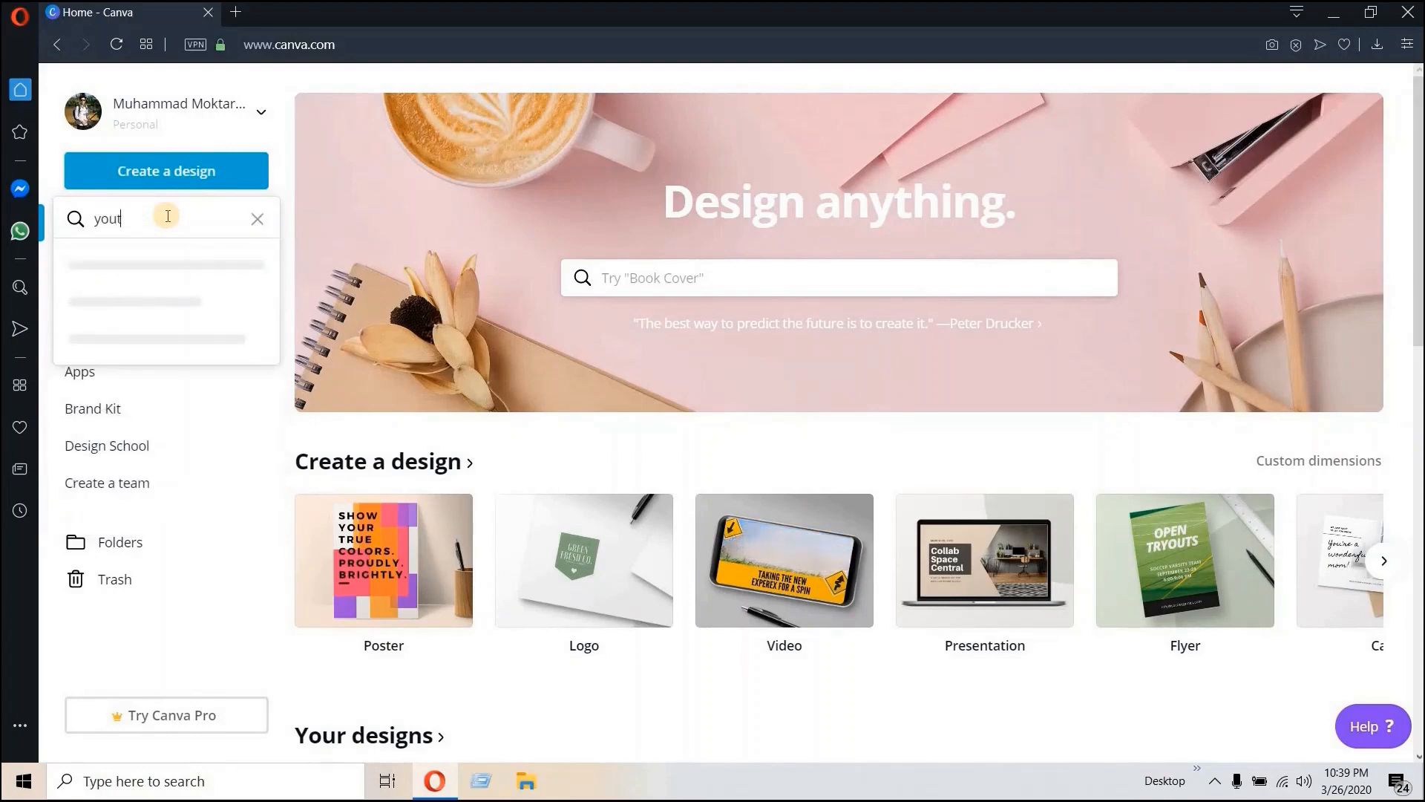
pyautogui.write('ube')
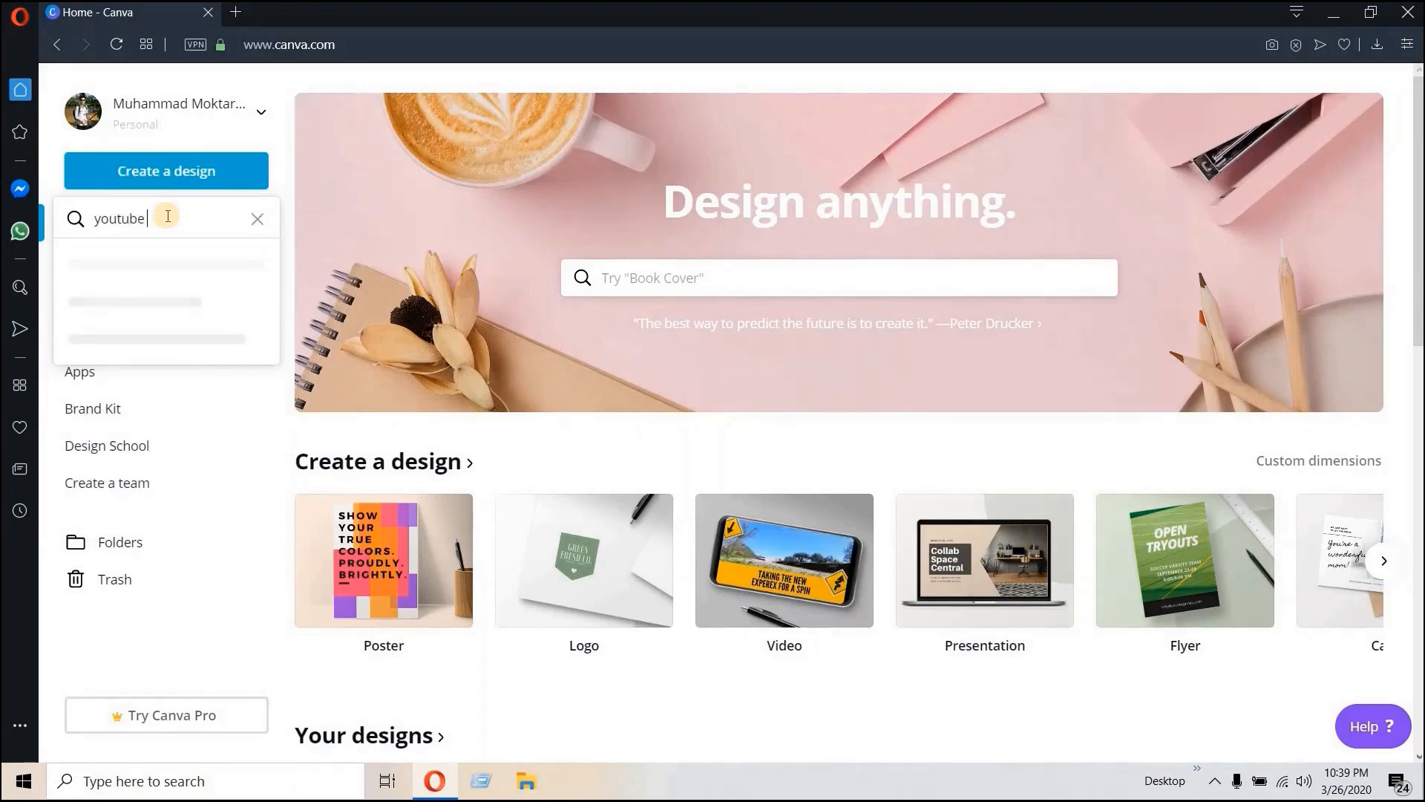
pyautogui.write(' thumbnail')
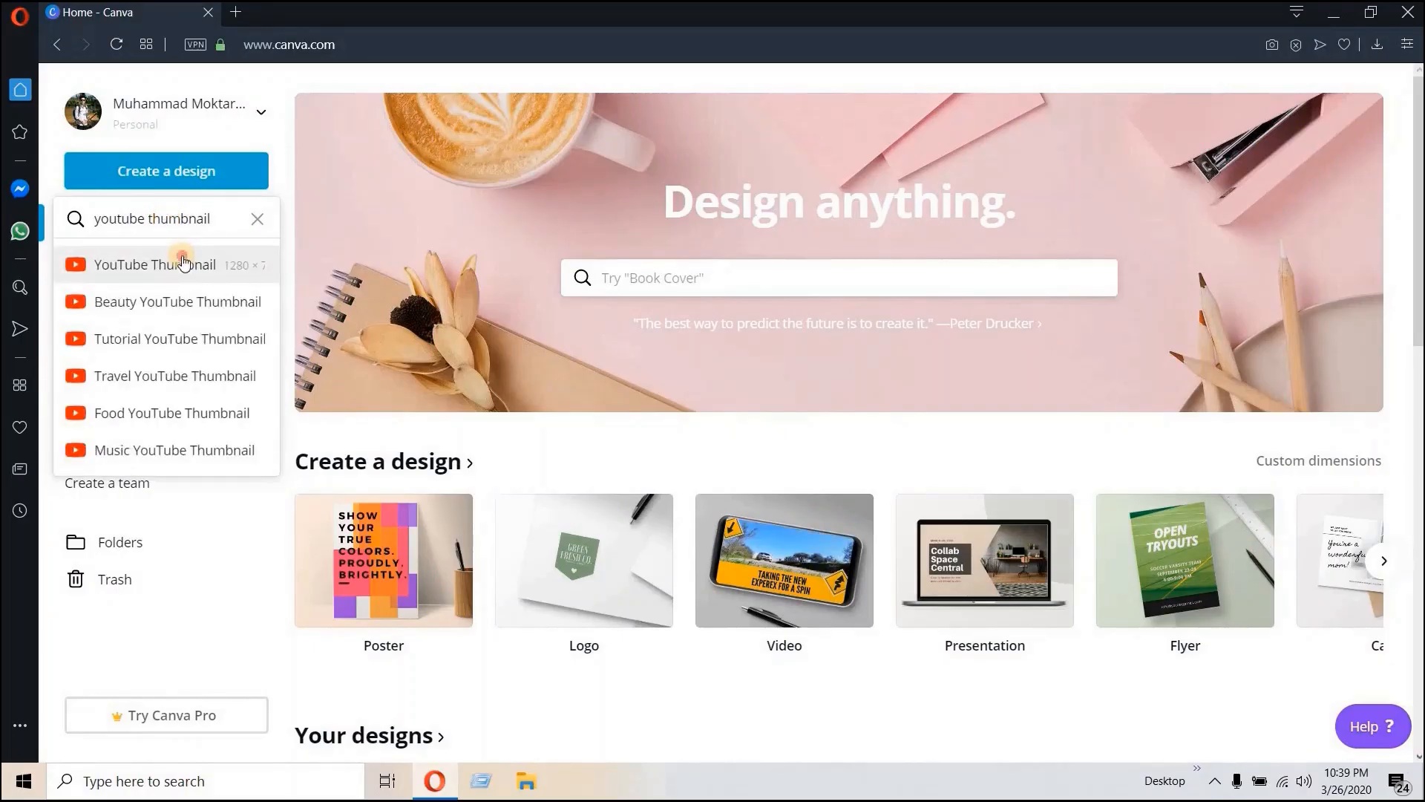
pyautogui.click(183, 263)
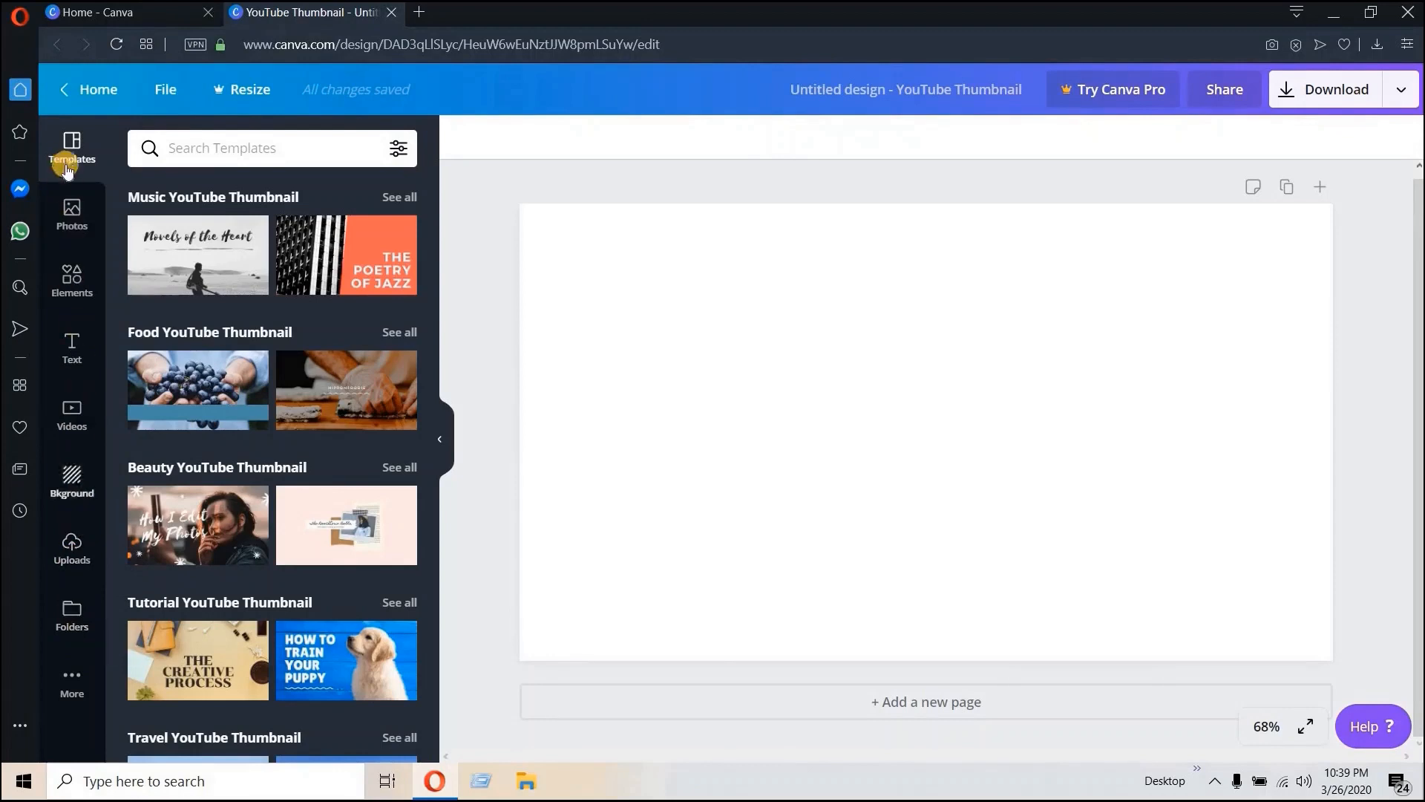
# Step: Upload the image "Thumb" from the Pictures folder to the design's uploads
pyautogui.click(75, 548)
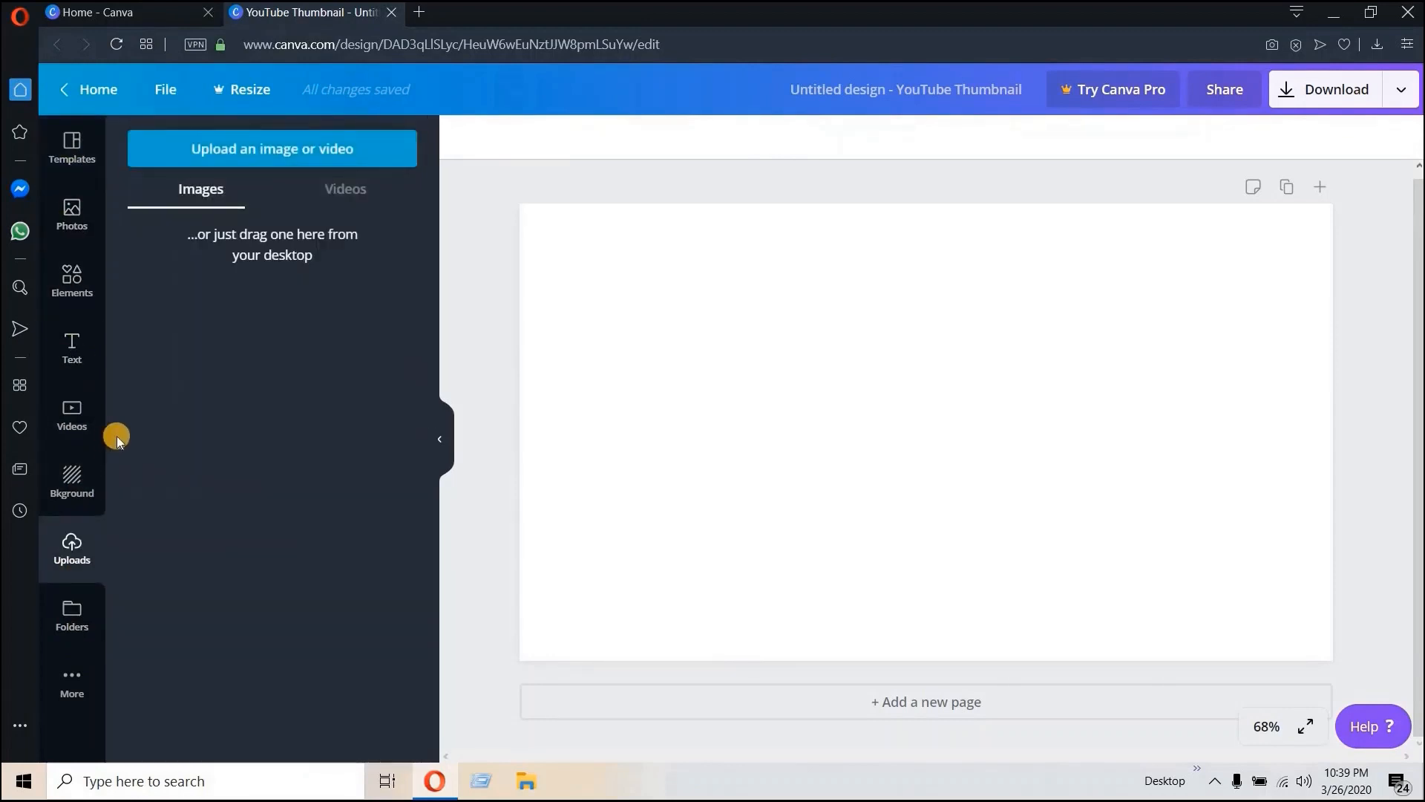
pyautogui.click(255, 148)
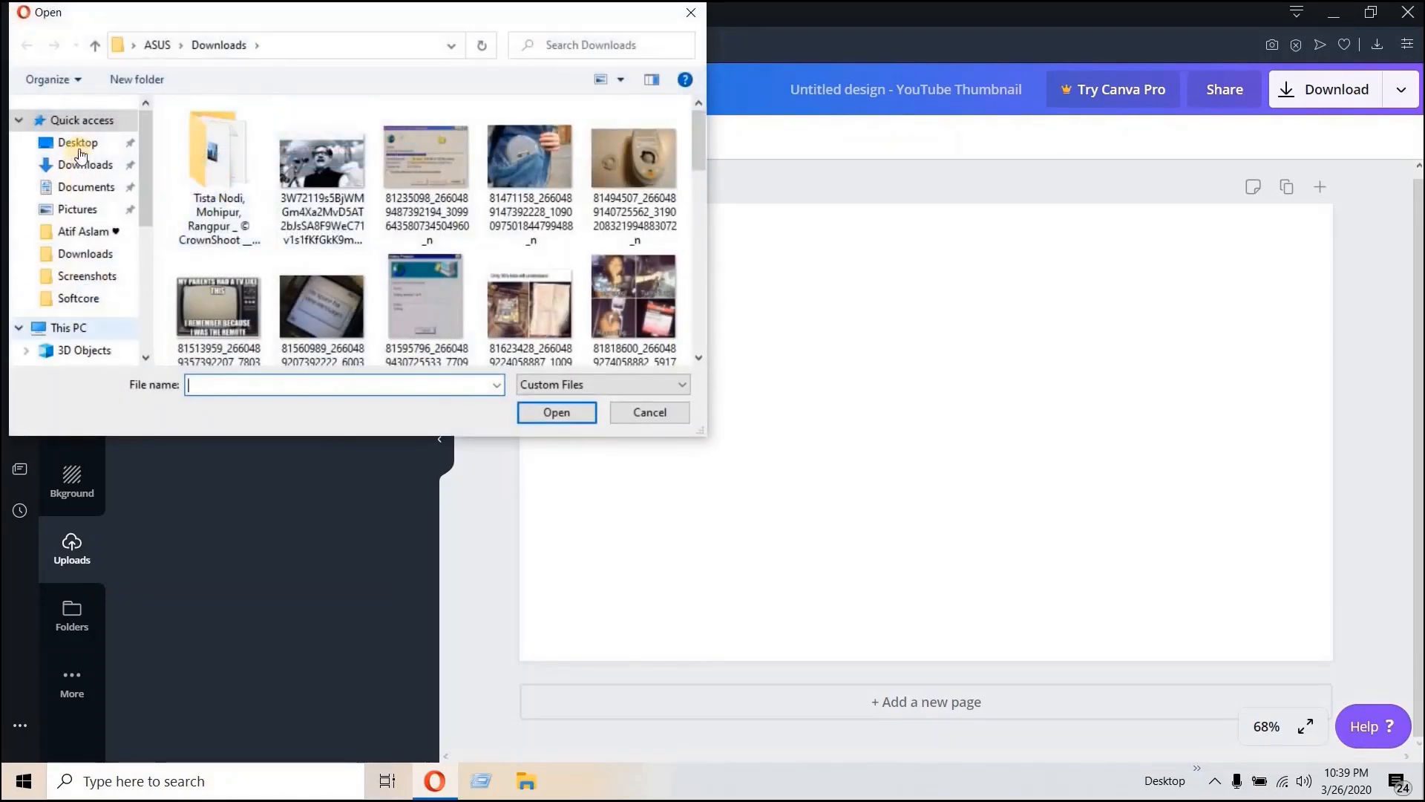
pyautogui.click(131, 217)
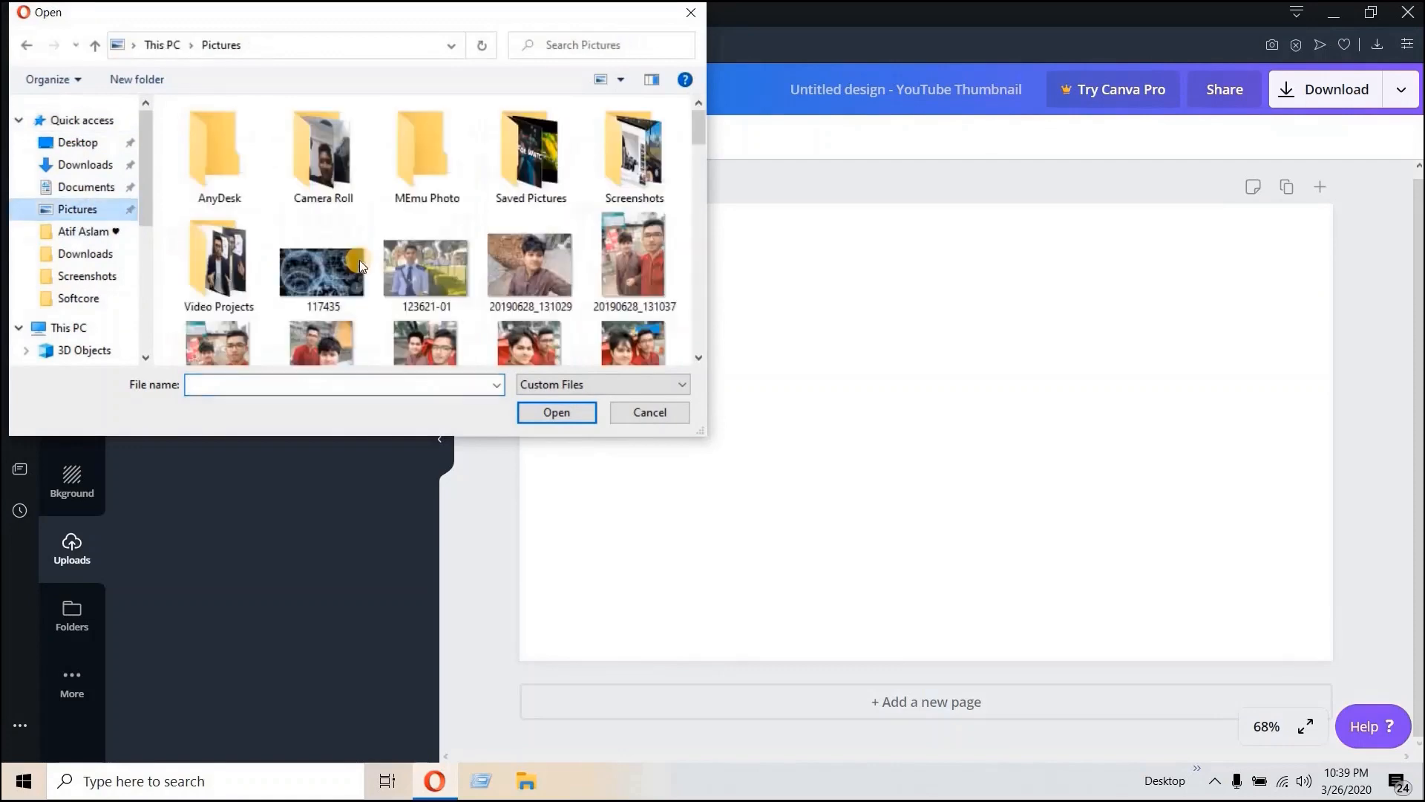
pyautogui.scroll(-10, 360, 260)
pyautogui.scroll(-10, 400, 271)
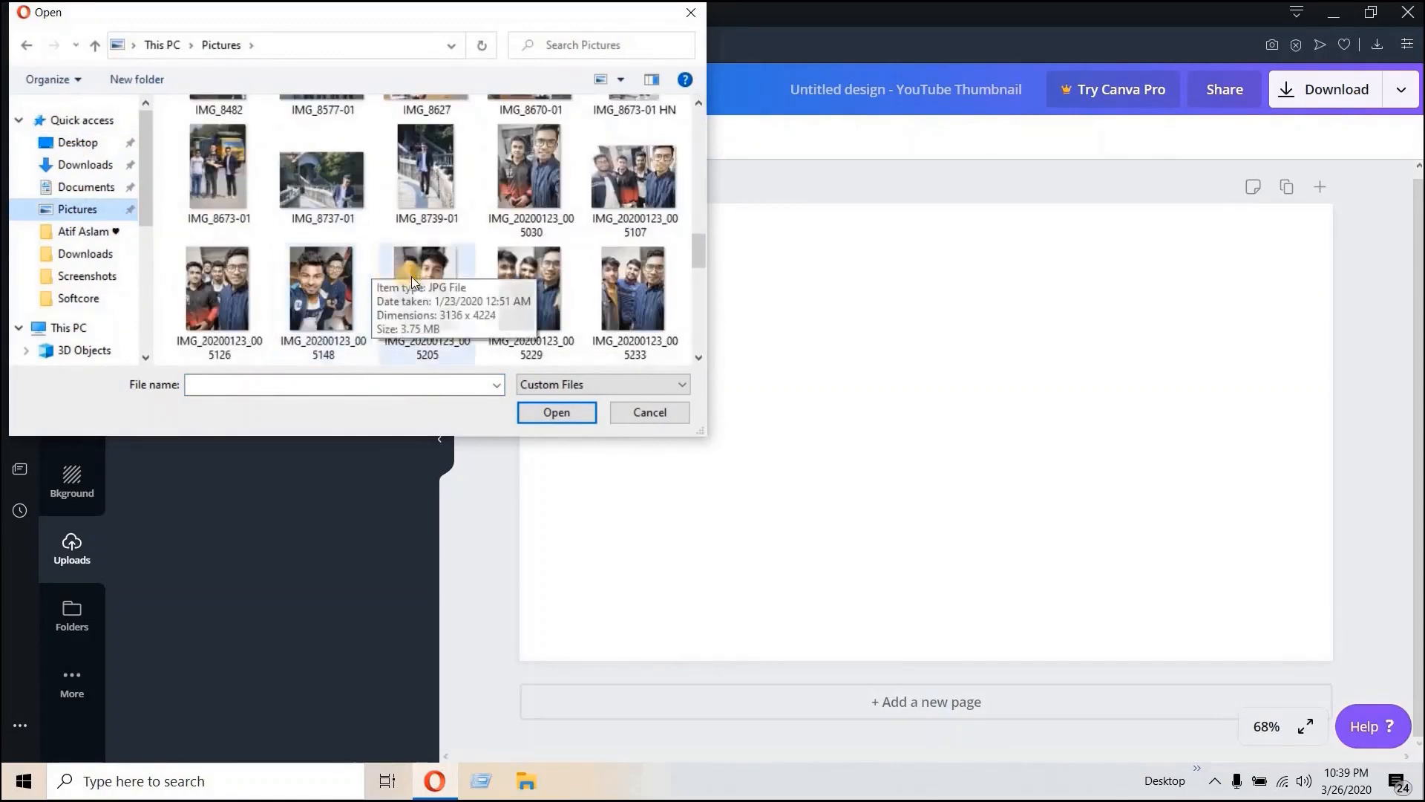
pyautogui.scroll(3, 425, 277)
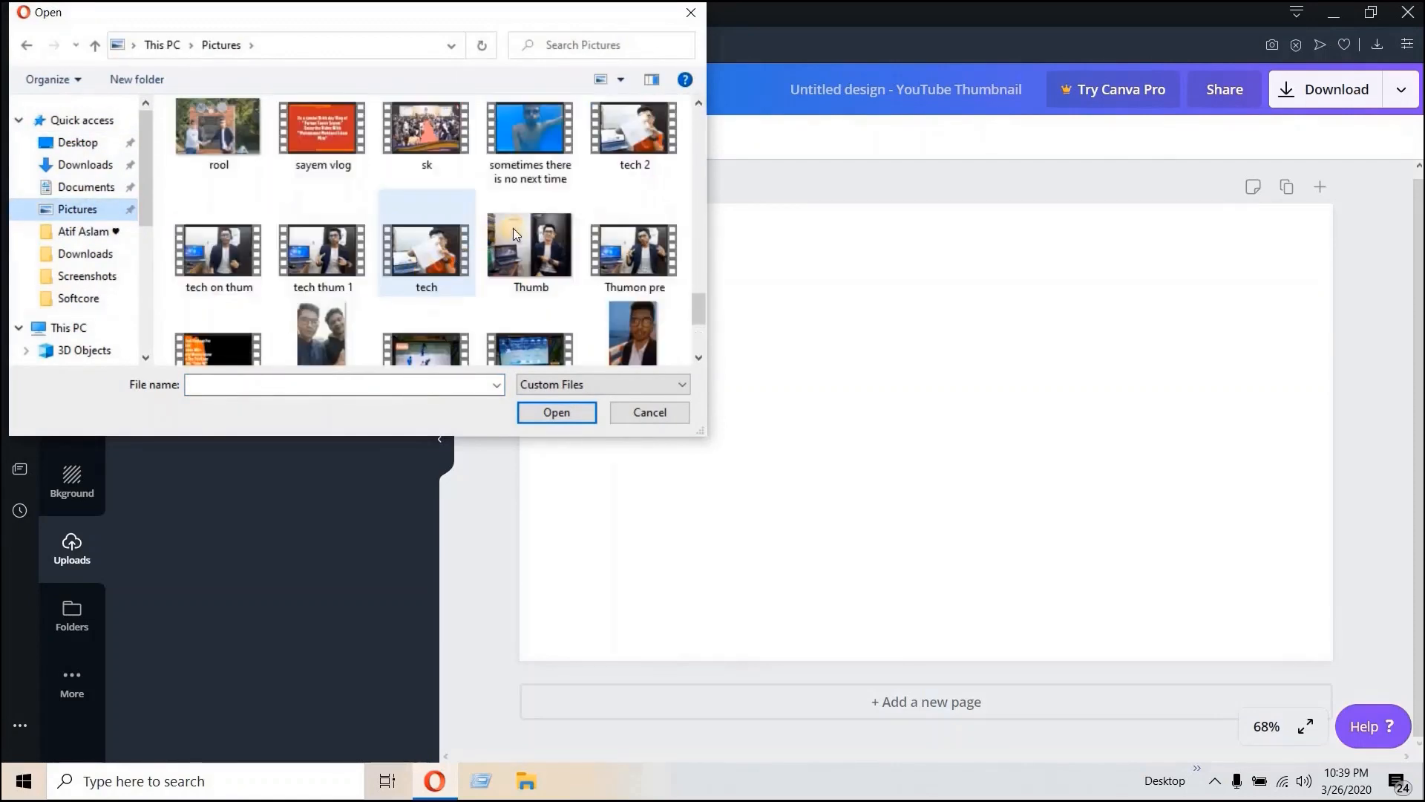
pyautogui.click(518, 229)
pyautogui.click(551, 411)
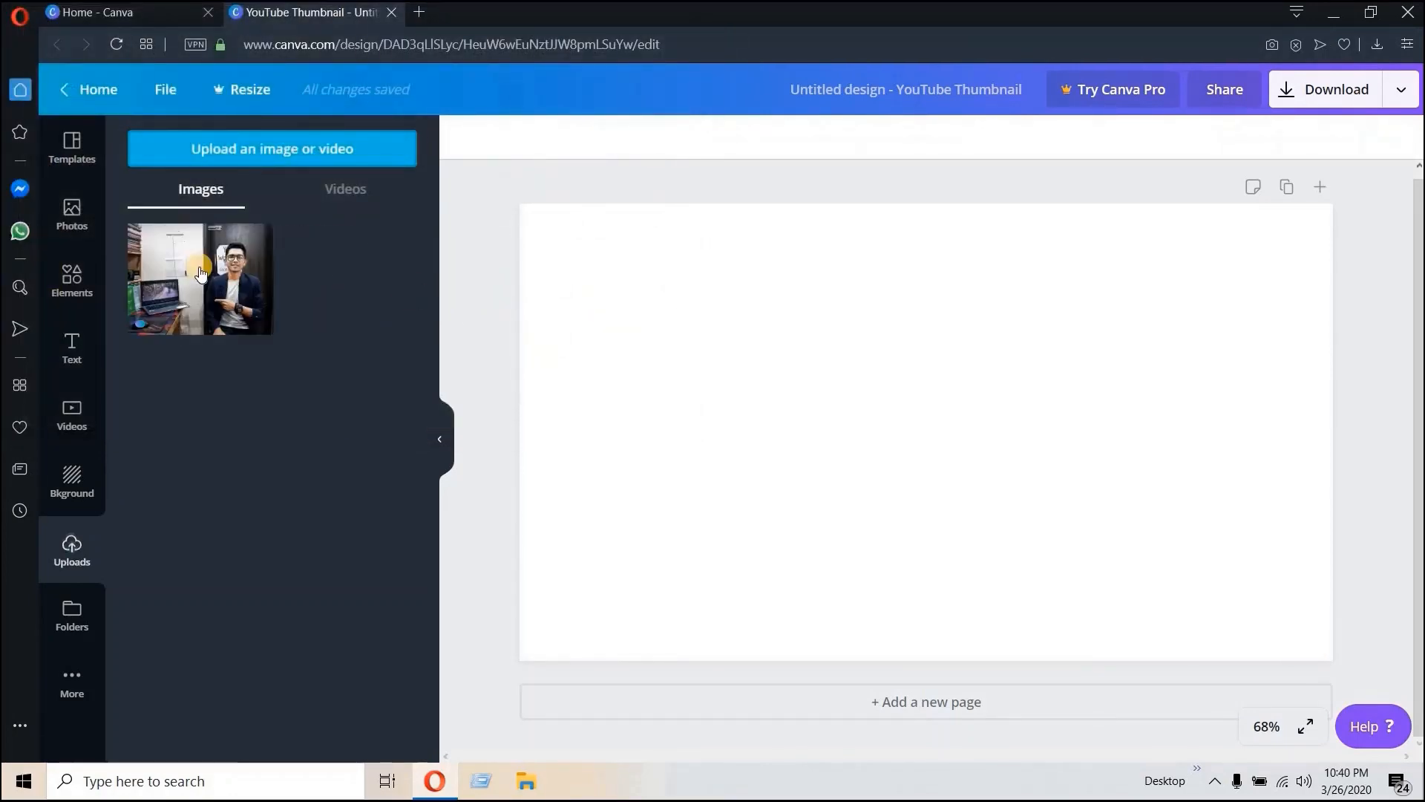
# Step: Place the uploaded photo on the page and enlarge it to about 1,093 px wide, reaching the page's left and lower edges
pyautogui.click(204, 281)
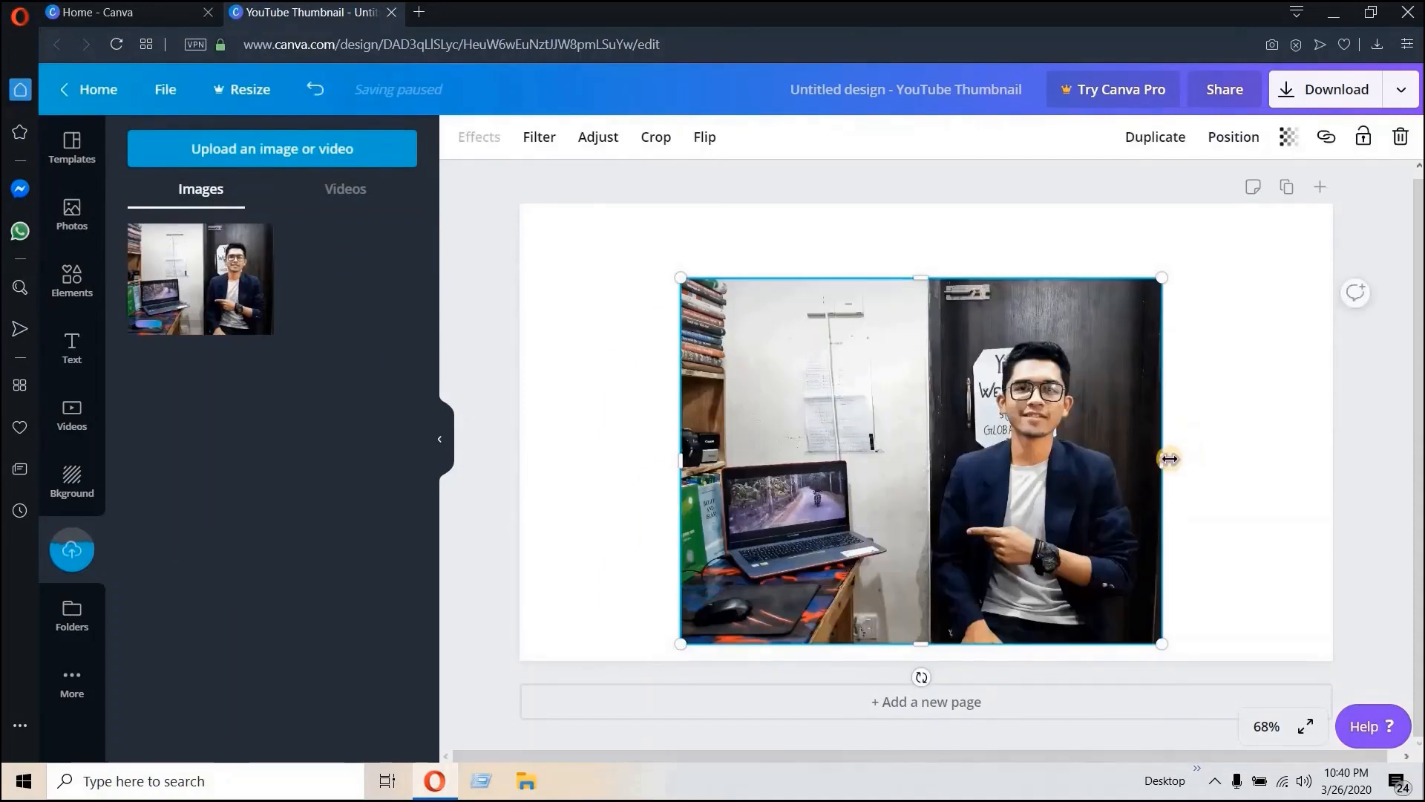
pyautogui.moveTo(1172, 460); pyautogui.dragTo(1285, 434)
pyautogui.moveTo(1098, 450); pyautogui.dragTo(1038, 423)
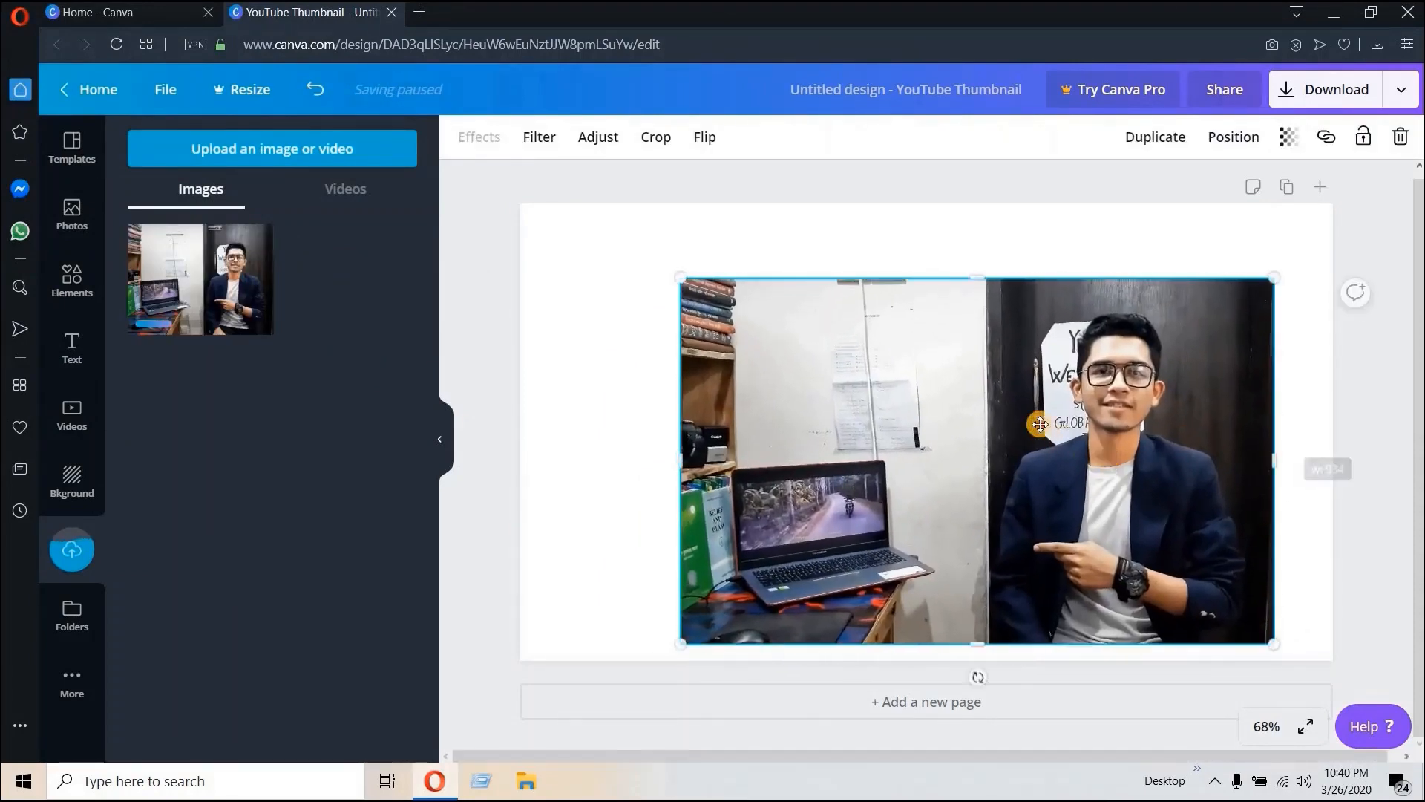
pyautogui.moveTo(715, 518); pyautogui.dragTo(715, 517)
pyautogui.moveTo(608, 434); pyautogui.dragTo(520, 494)
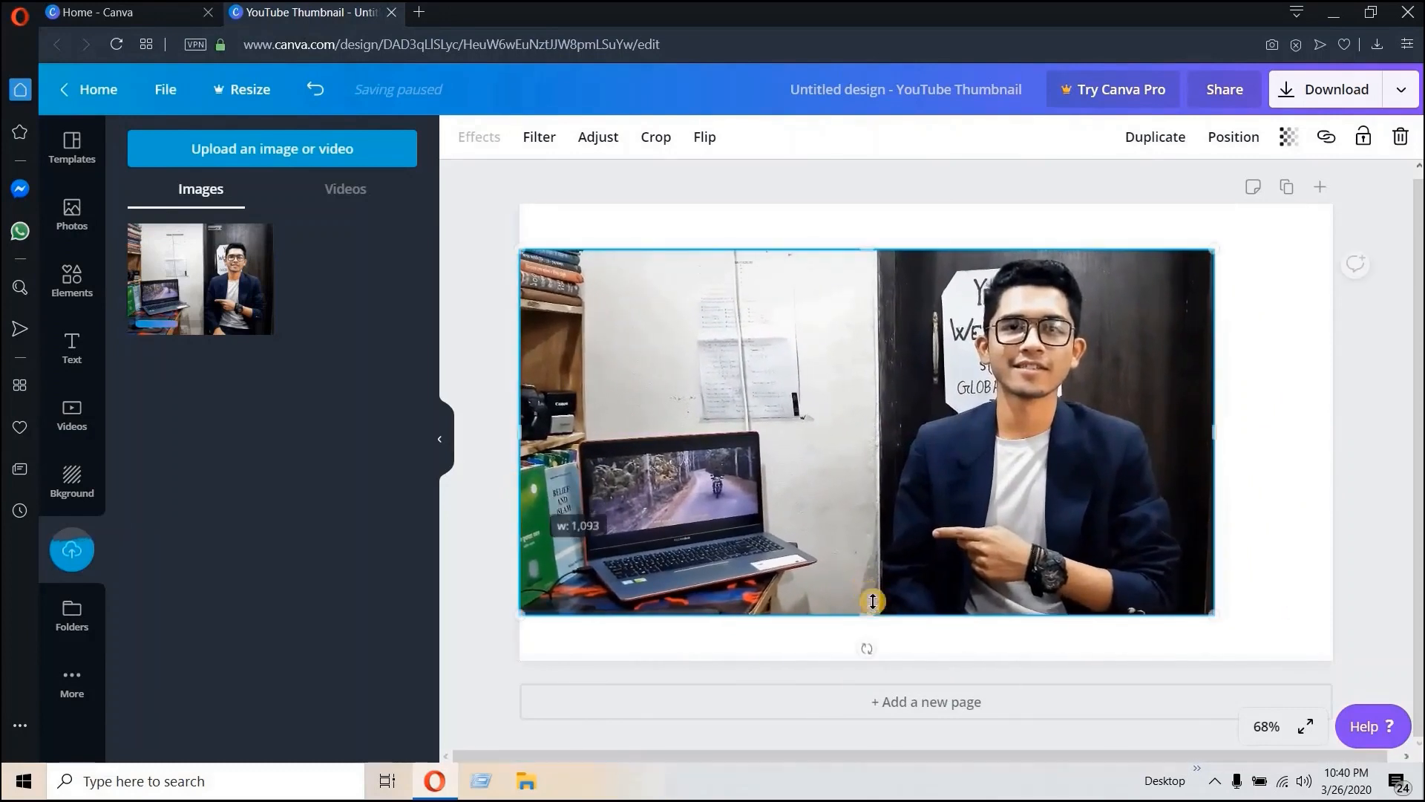
pyautogui.moveTo(880, 632); pyautogui.dragTo(907, 661)
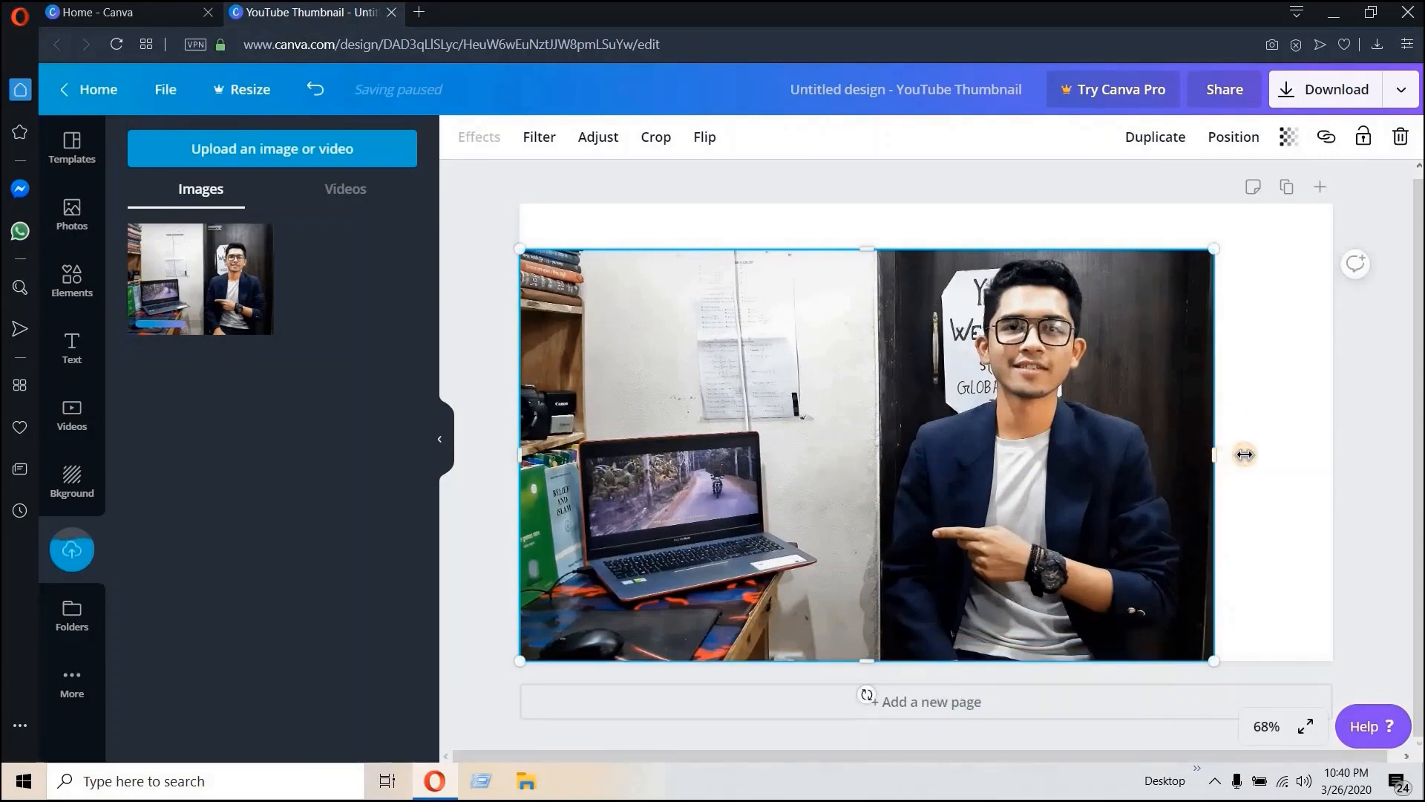
# Step: Shift the photo up and right, and stretch it to the page's lower edge at about 1,130 px wide
pyautogui.moveTo(1245, 454)
pyautogui.mouseDown()
pyautogui.moveTo(1282, 436)
pyautogui.moveTo(1249, 445)
pyautogui.mouseUp()
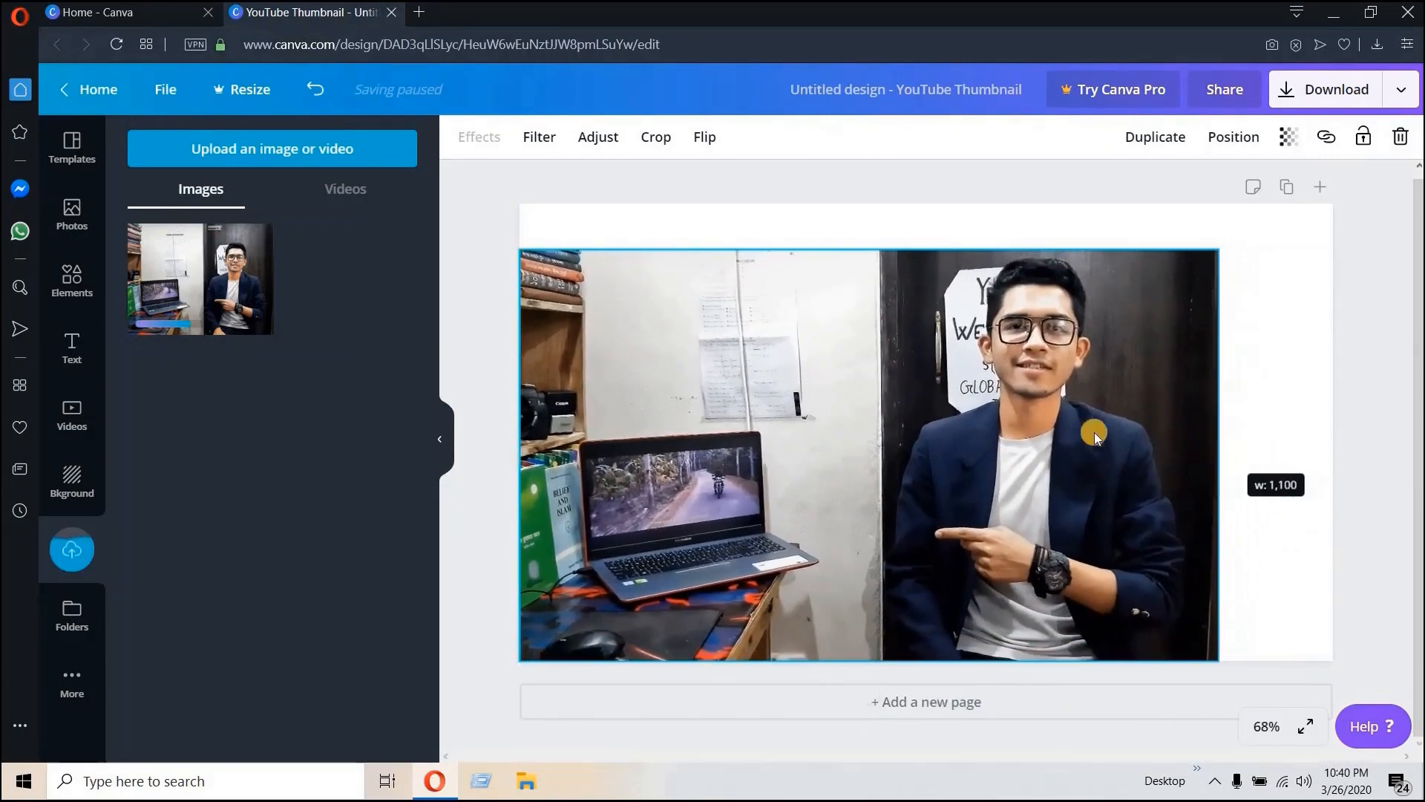
pyautogui.moveTo(916, 582); pyautogui.dragTo(948, 559)
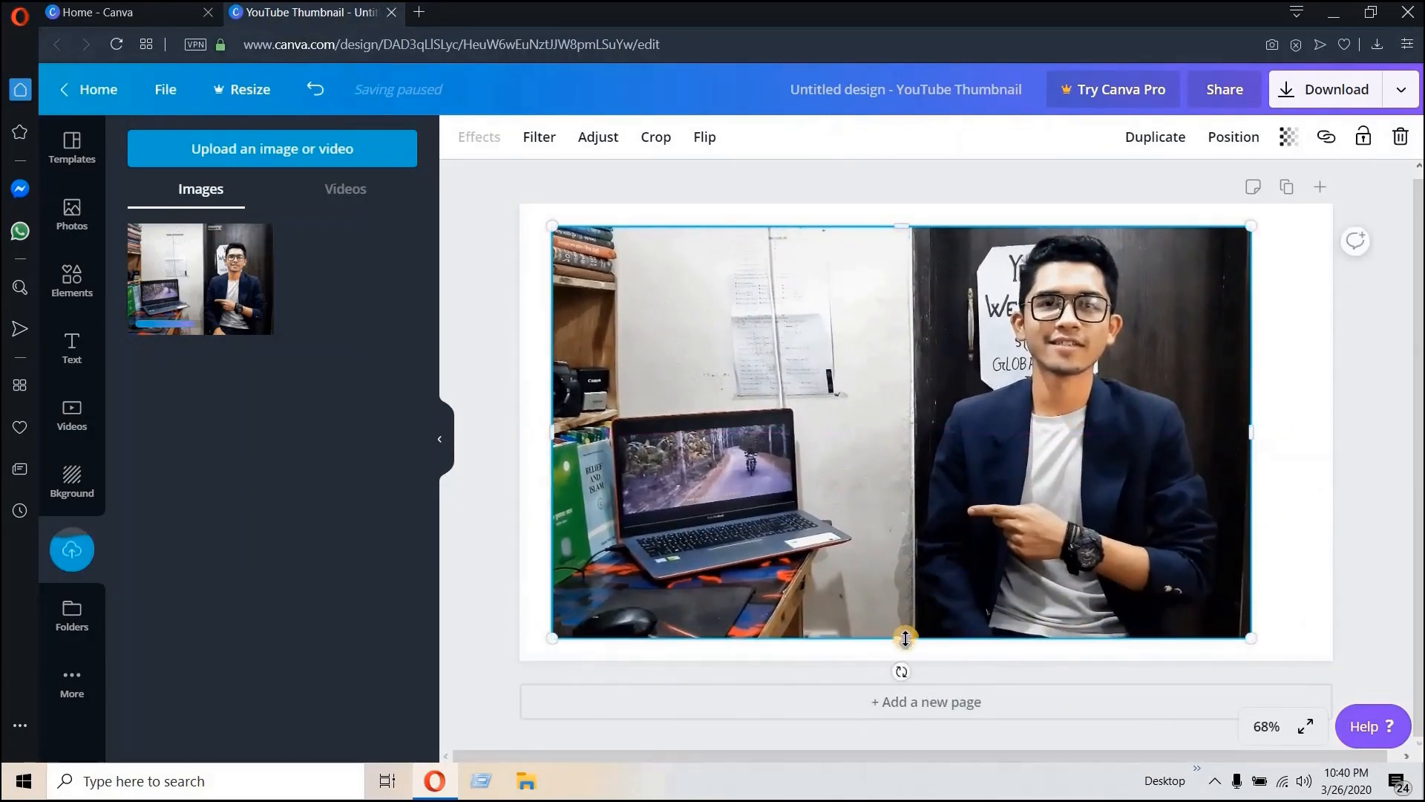
pyautogui.moveTo(905, 653); pyautogui.dragTo(906, 676)
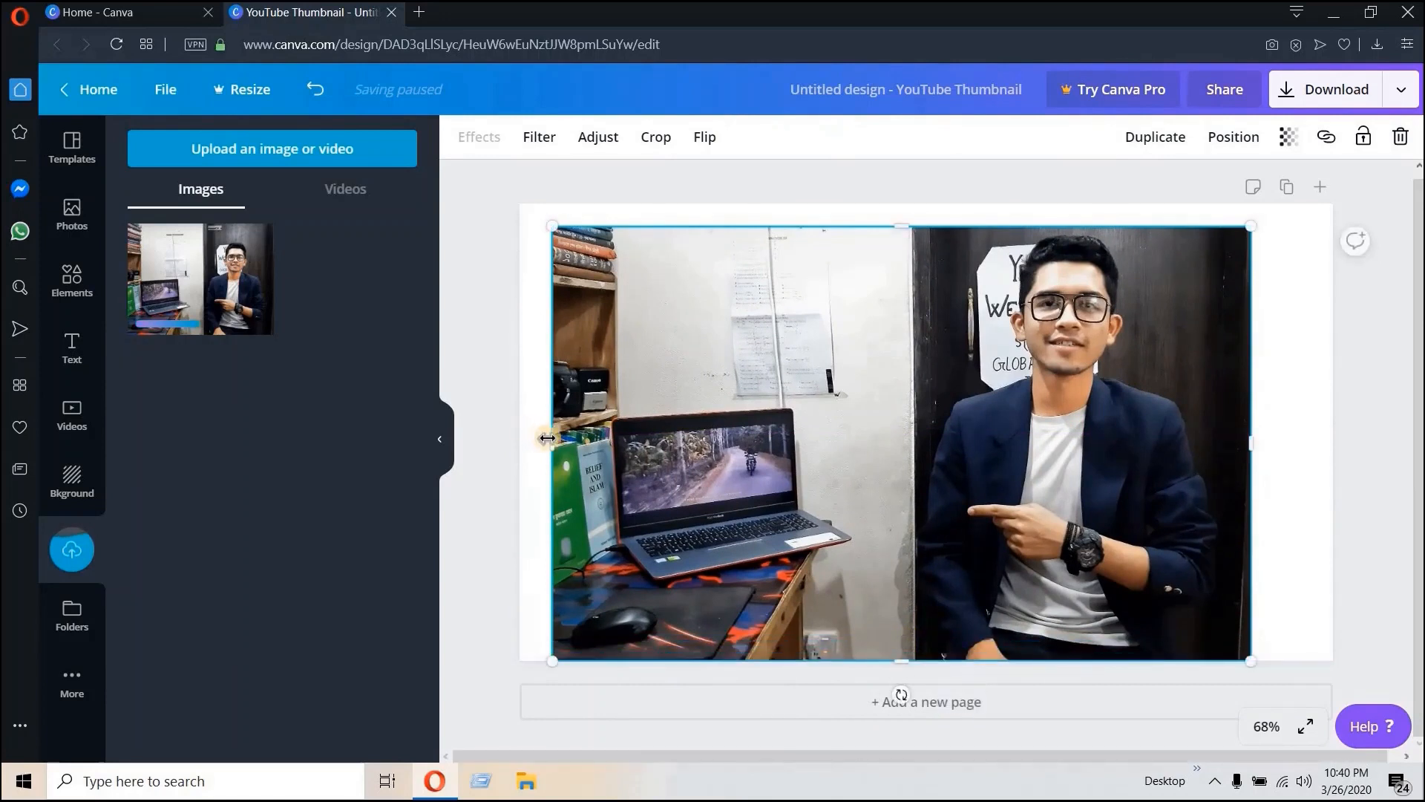
pyautogui.moveTo(545, 440); pyautogui.dragTo(526, 441)
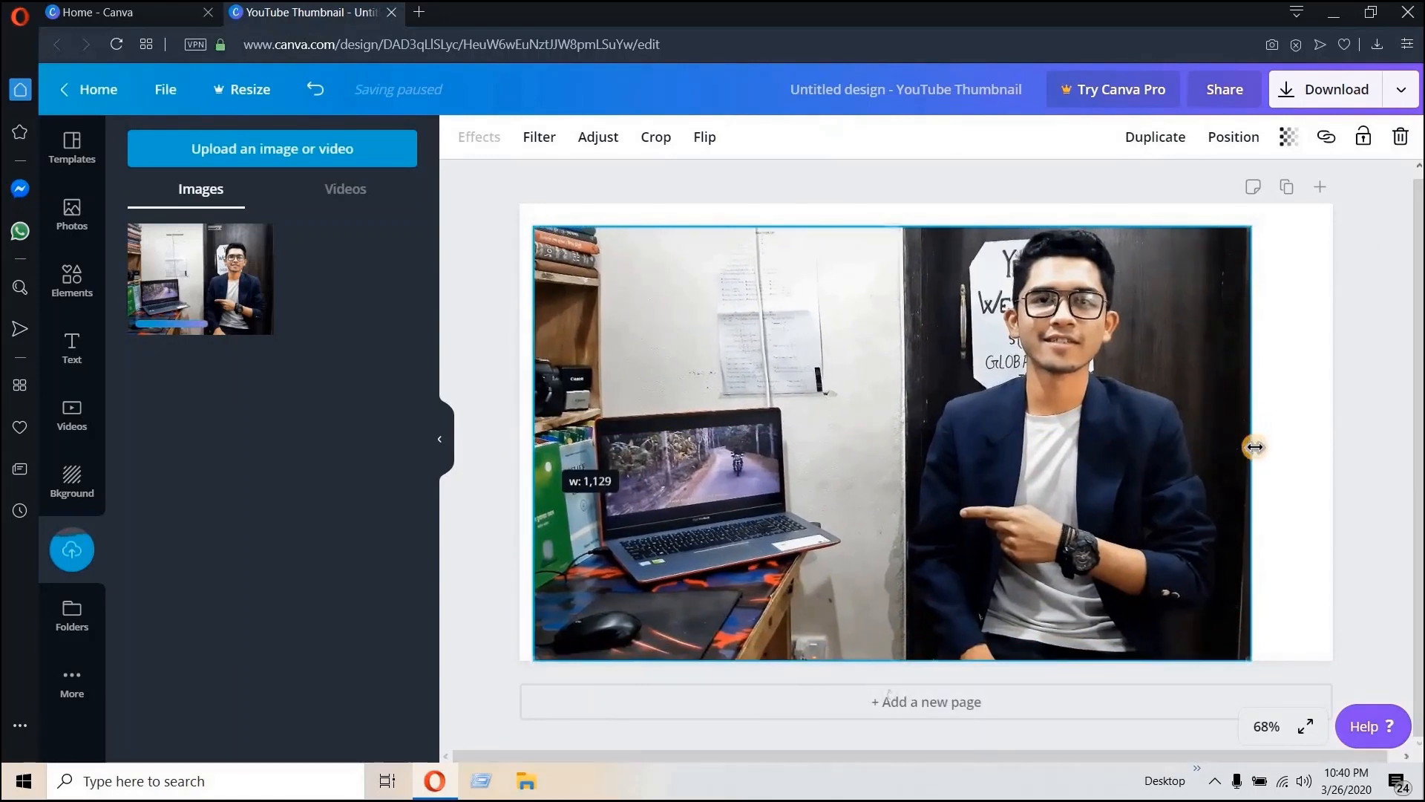
pyautogui.moveTo(1269, 445); pyautogui.dragTo(1232, 445)
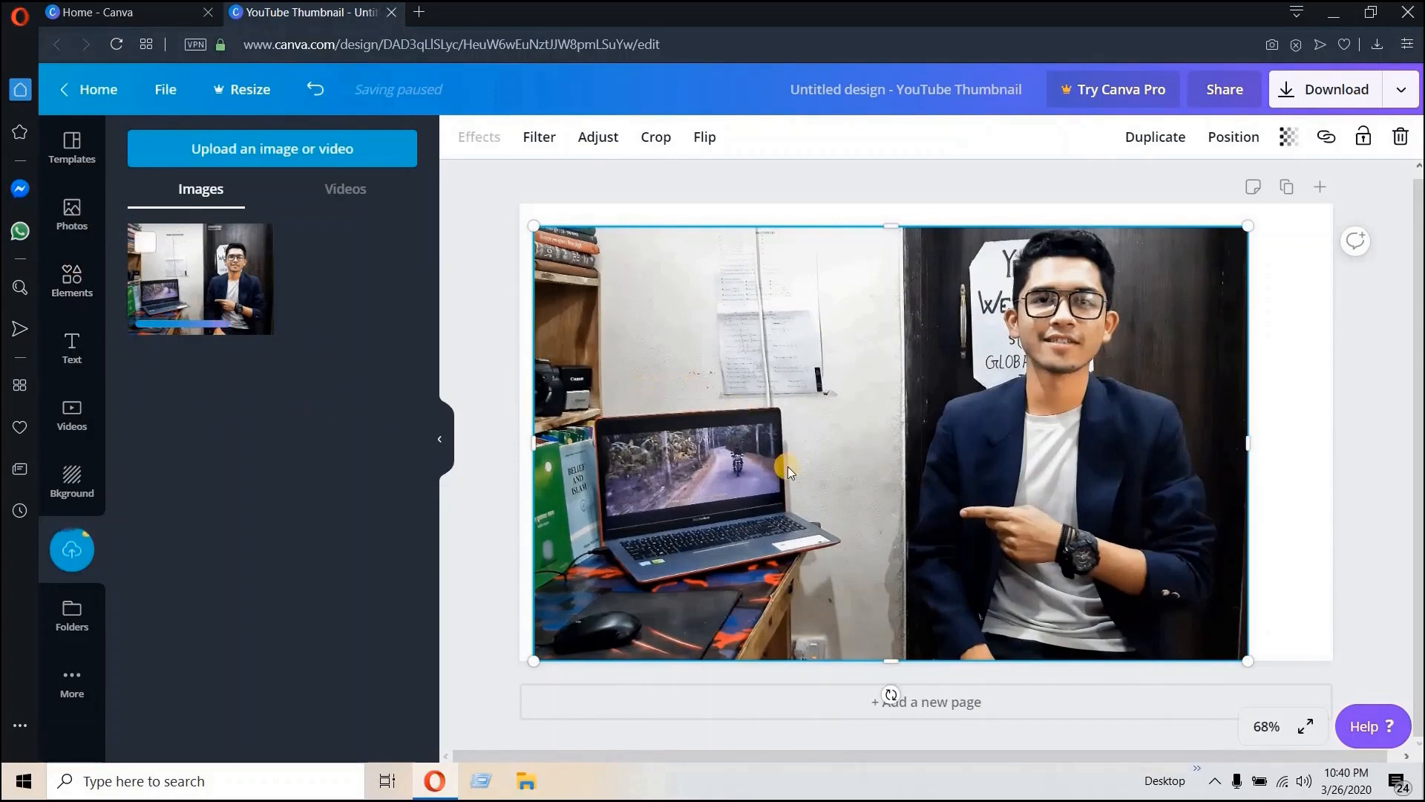
# Step: Add a square shape over the photo and shrink it to about a third of its size, above the laptop
pyautogui.click(75, 295)
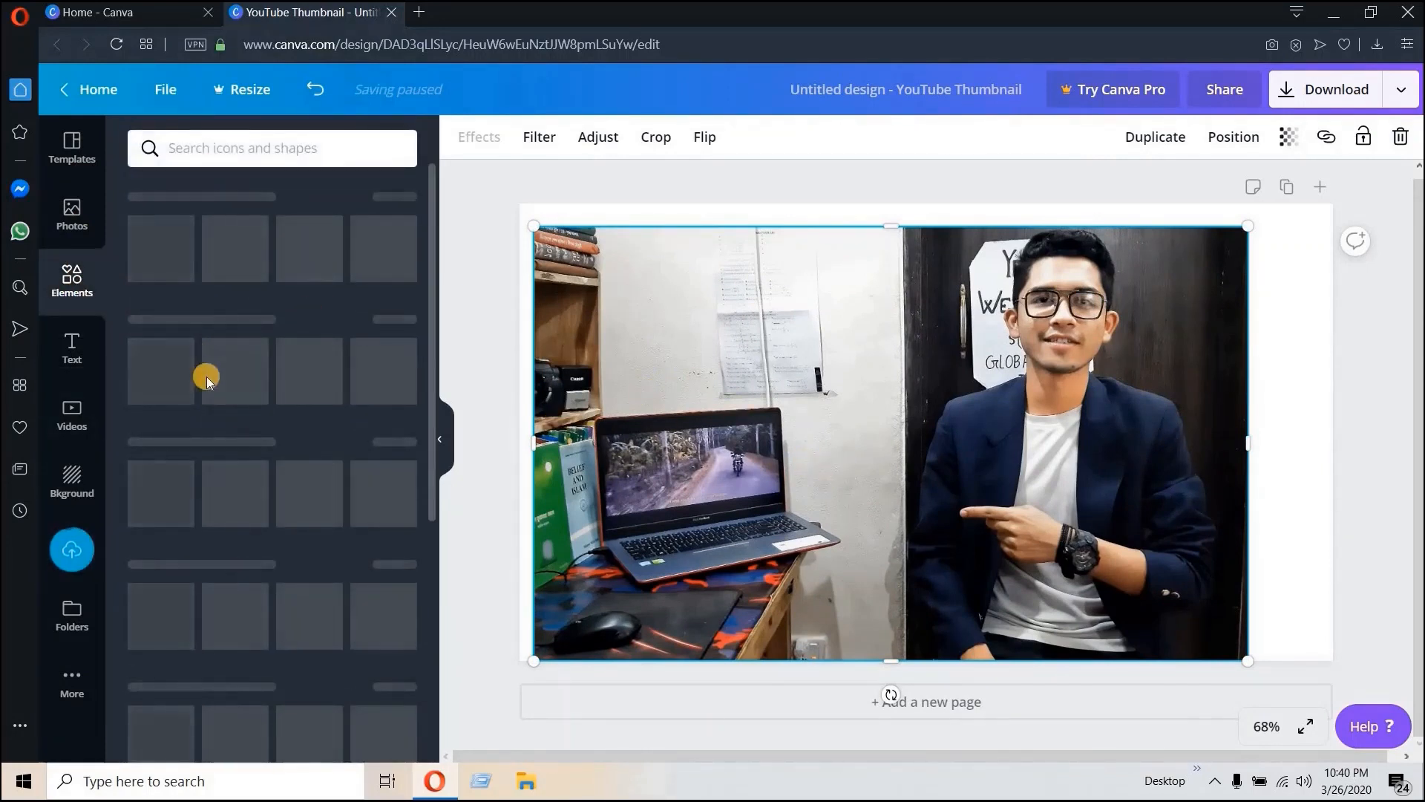
pyautogui.scroll(-1, 216, 518)
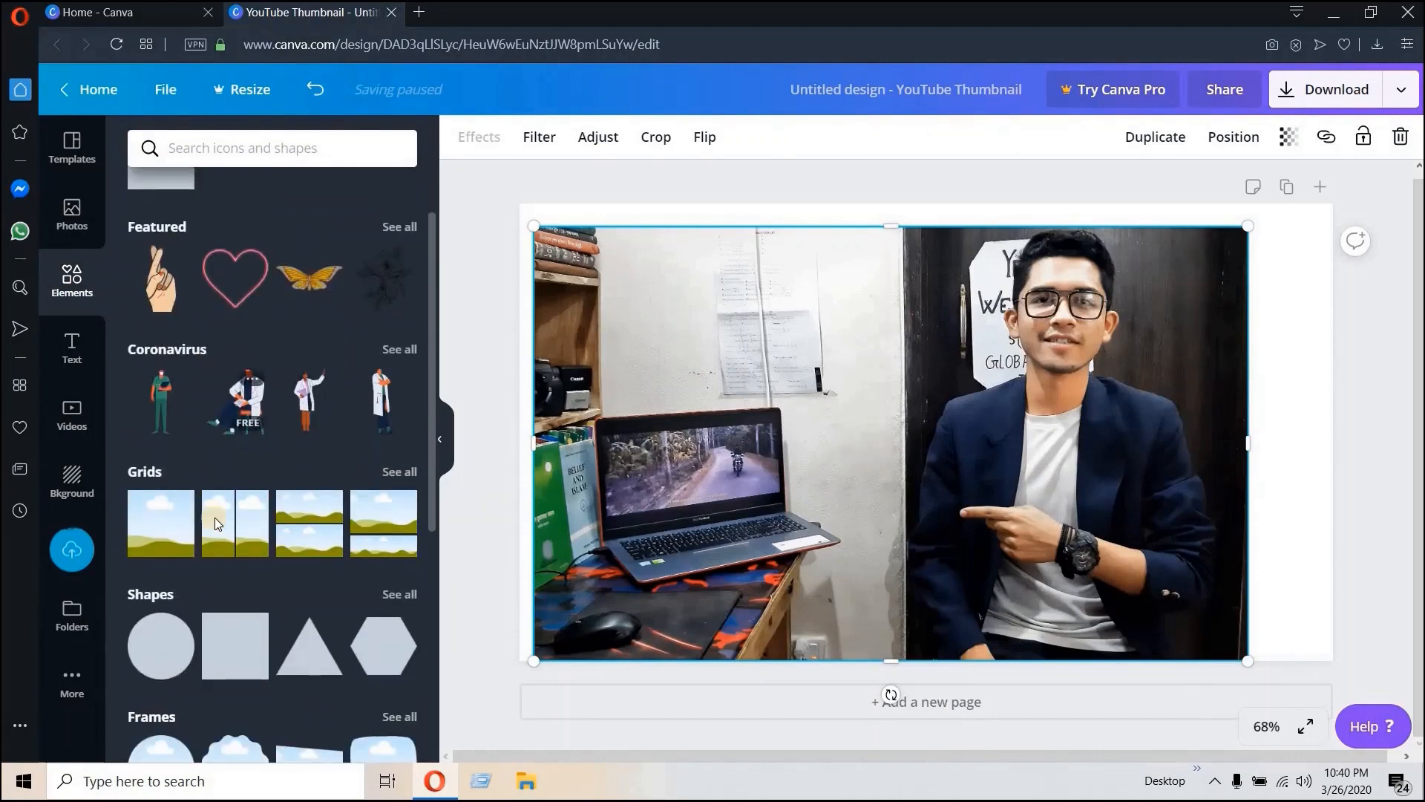
pyautogui.scroll(-1, 215, 518)
pyautogui.click(221, 553)
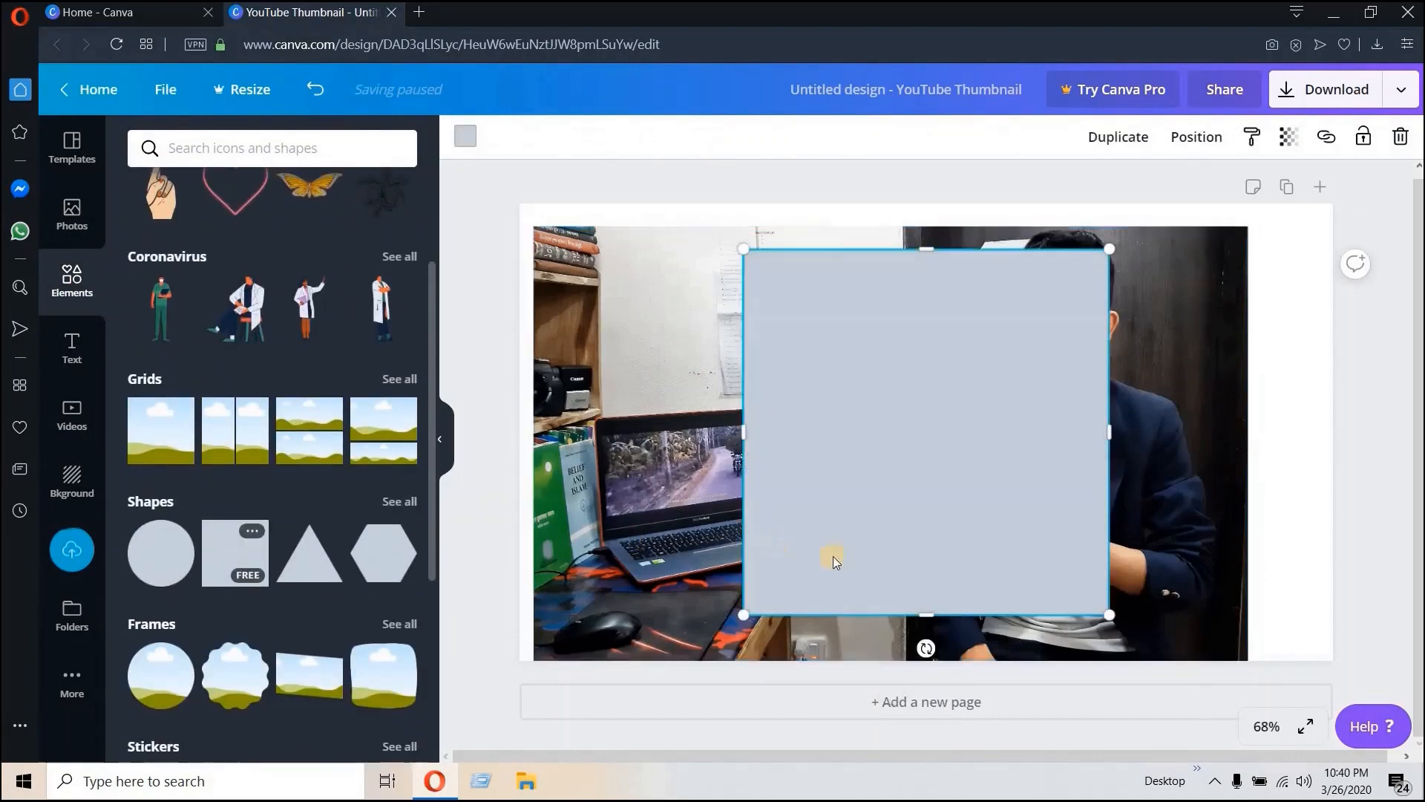
pyautogui.moveTo(1116, 631); pyautogui.dragTo(830, 372)
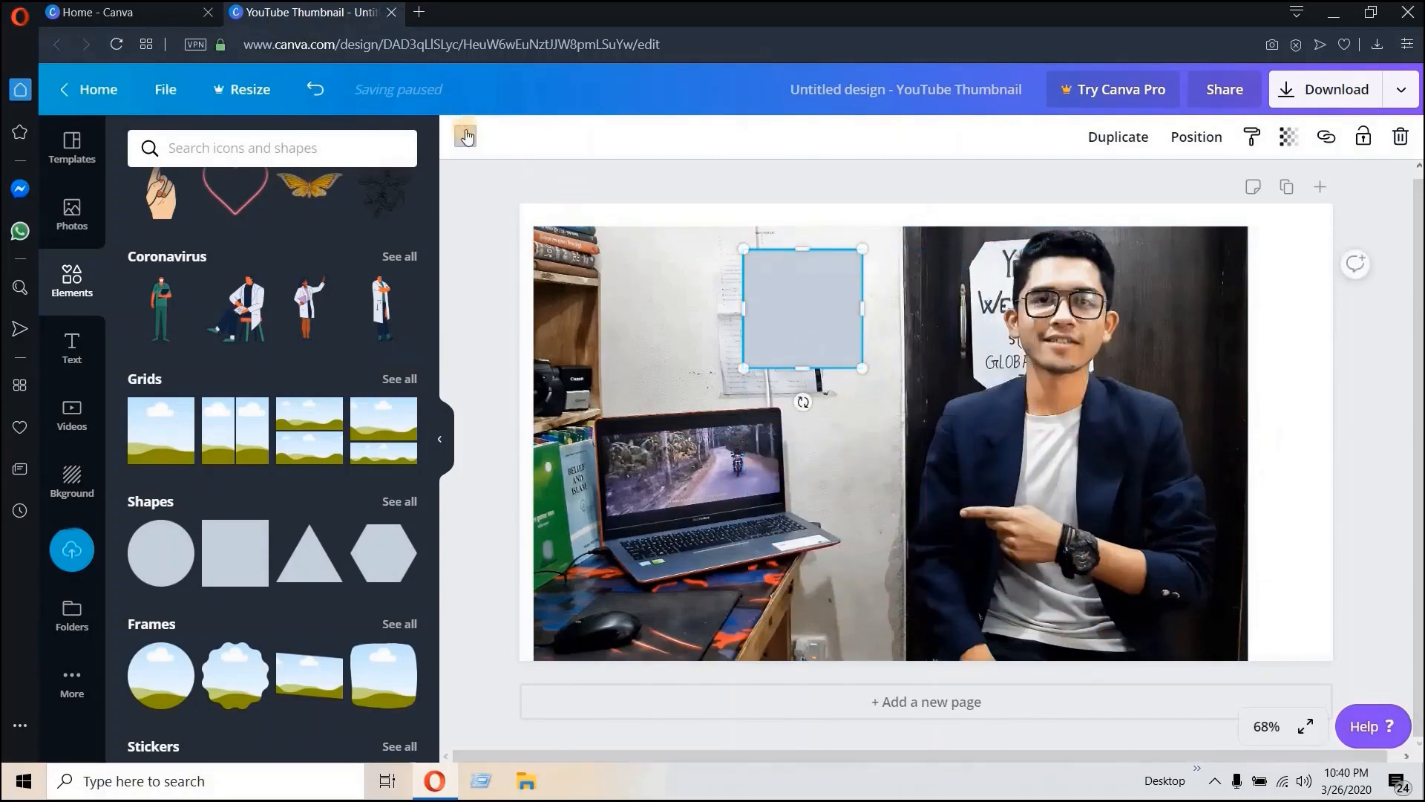
# Step: Fill the square with the default dark gray and widen it into a rectangle a little over twice its height
pyautogui.click(468, 135)
pyautogui.click(190, 420)
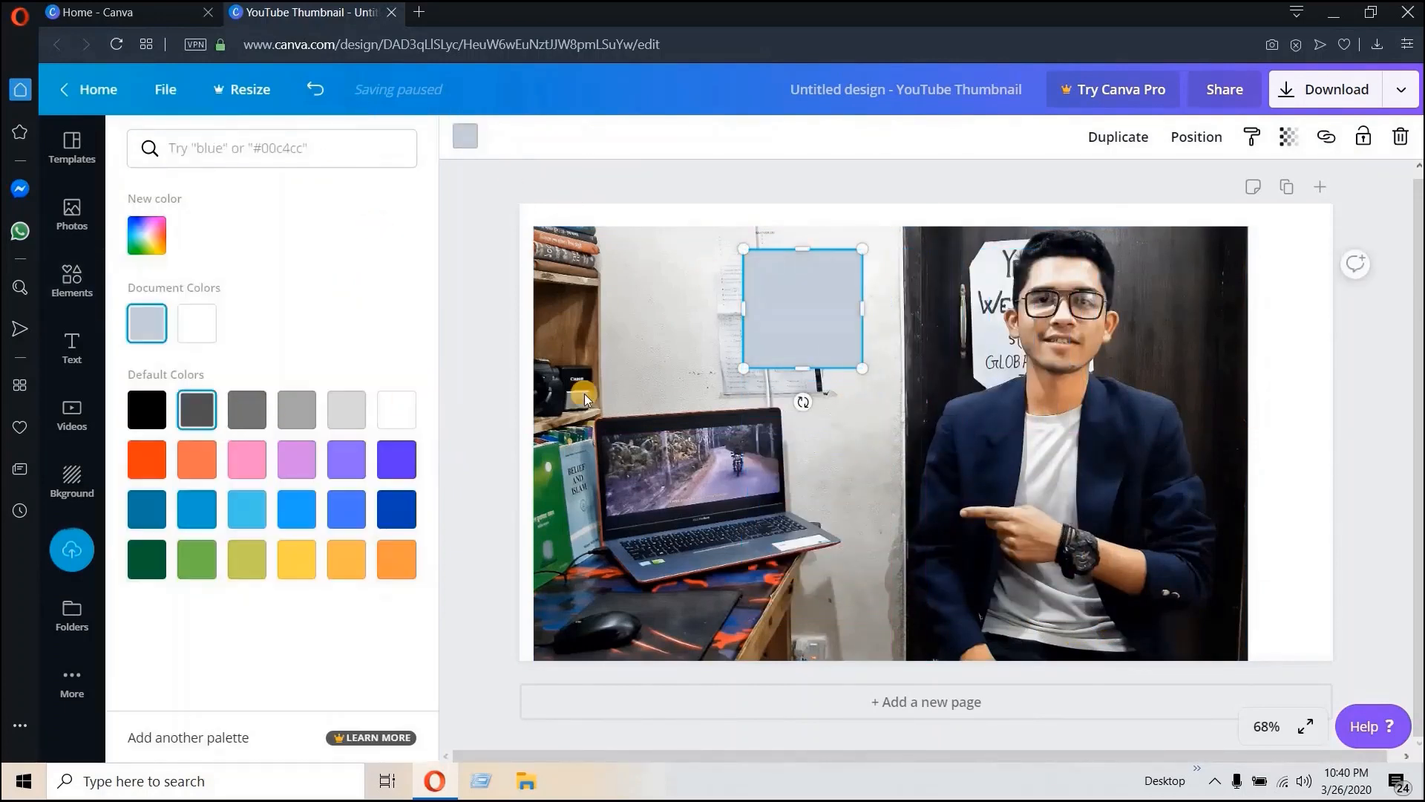
pyautogui.moveTo(893, 306); pyautogui.dragTo(1014, 306)
# Step: Try a white fill on the rectangle and return it to the default dark gray
pyautogui.click(465, 134)
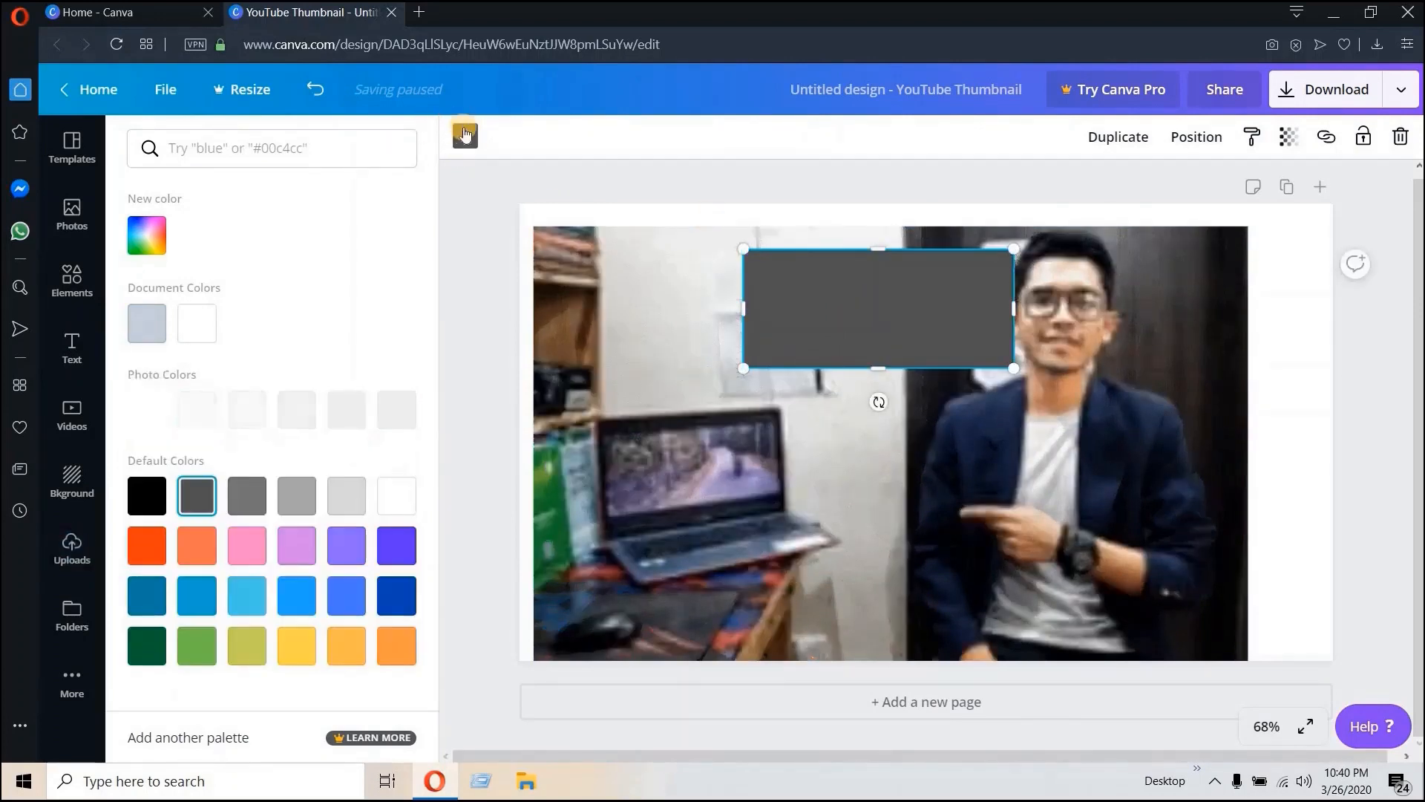
pyautogui.click(466, 135)
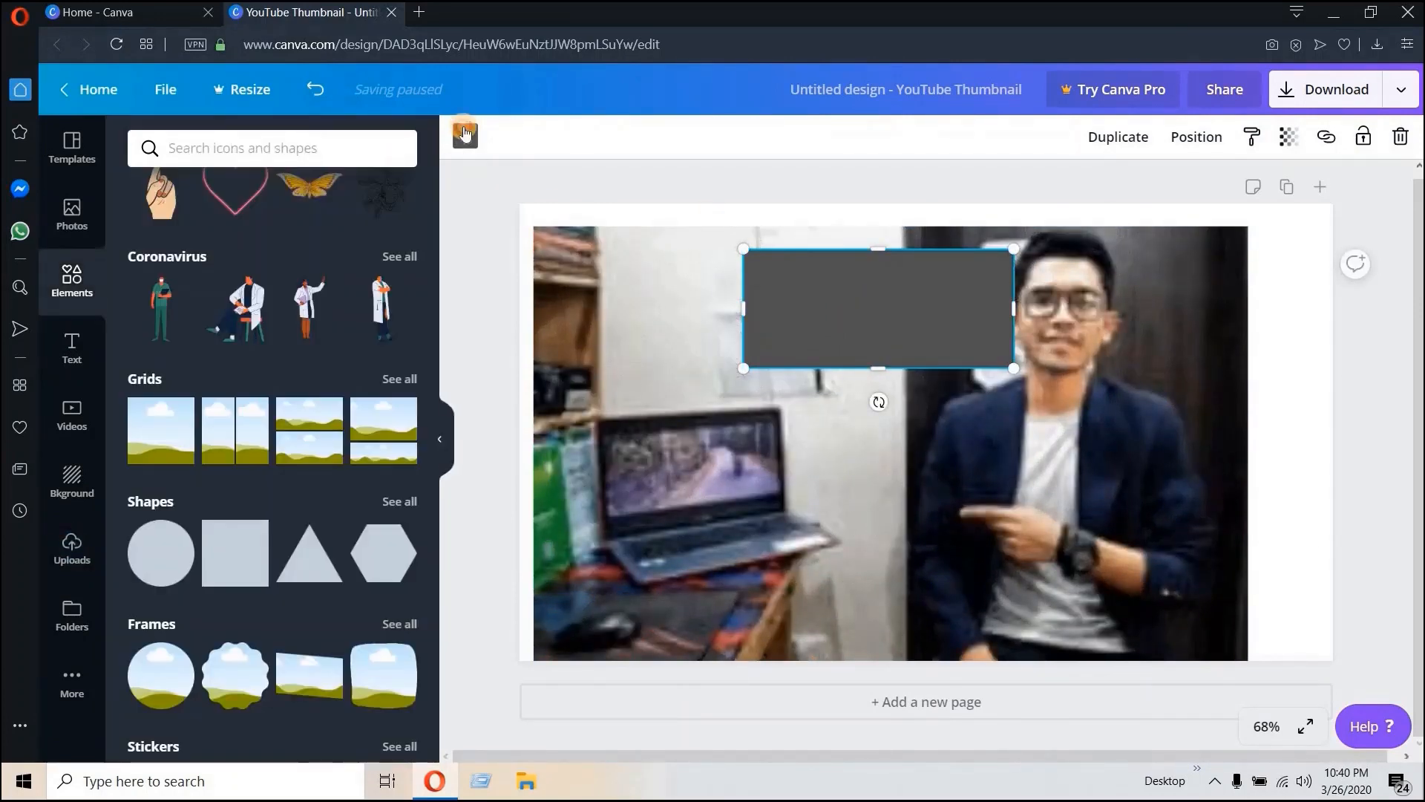
pyautogui.click(466, 135)
pyautogui.click(390, 502)
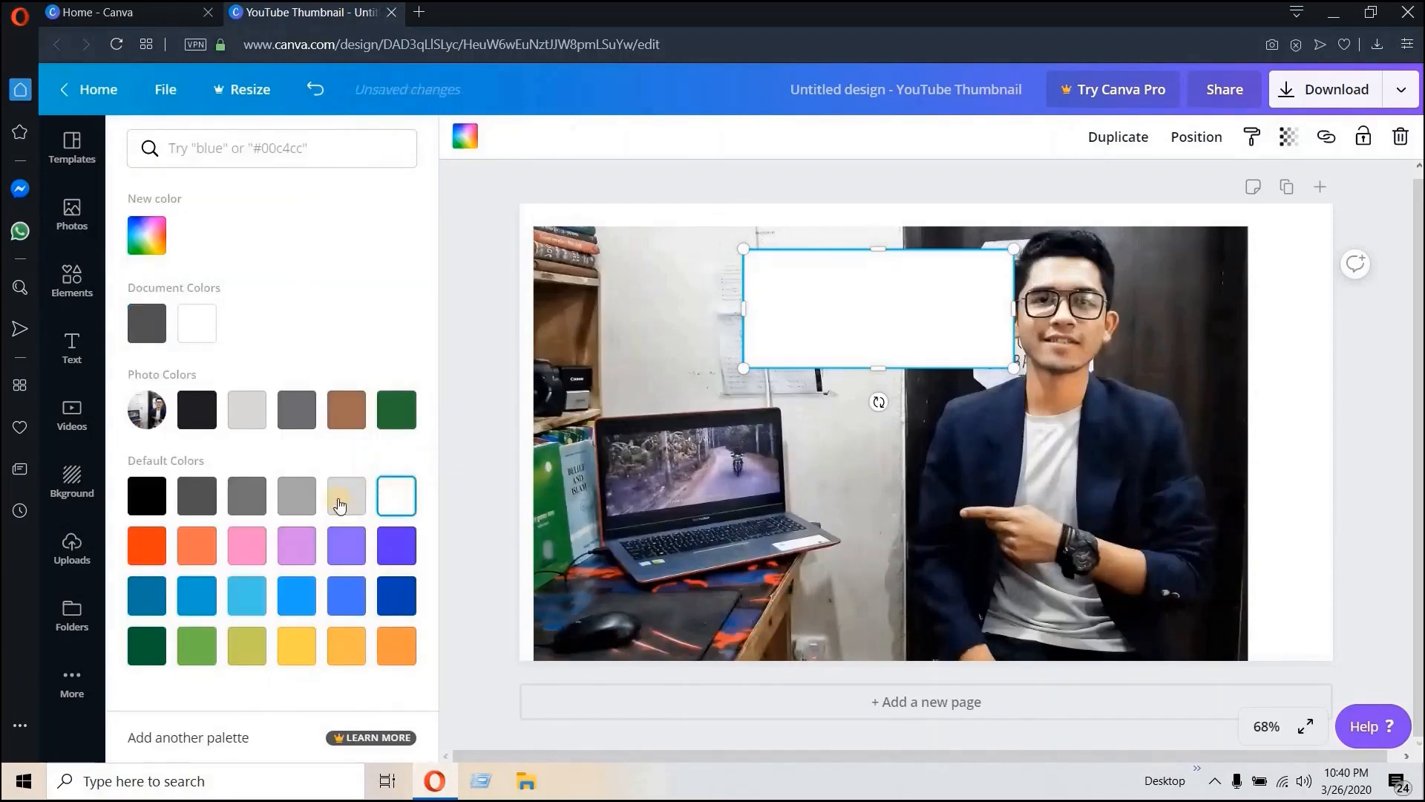
pyautogui.click(197, 495)
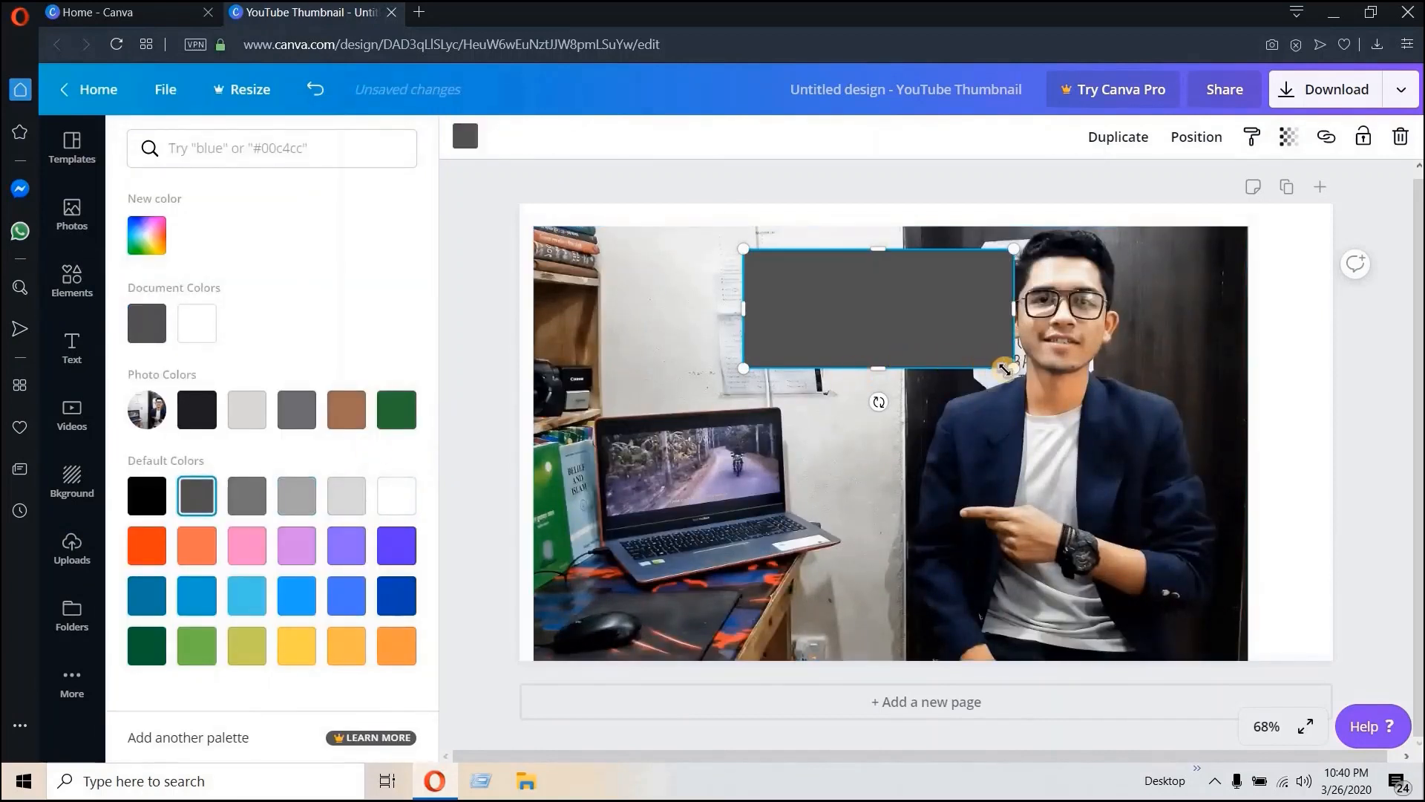
# Step: Reshape the dark gray rectangle into a strip nearly four times as wide as tall, between the laptop and the pointing hand
pyautogui.moveTo(1013, 367); pyautogui.dragTo(936, 334)
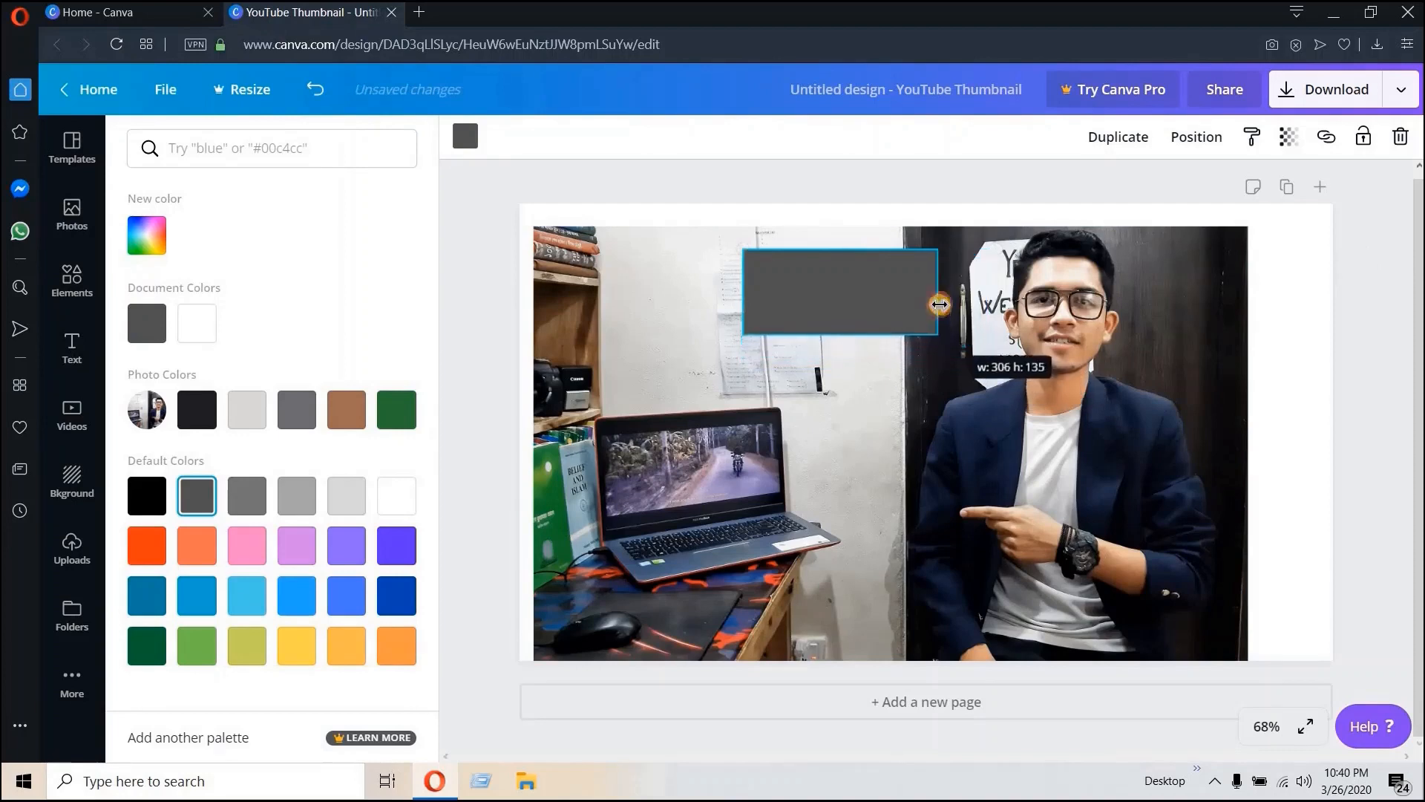
pyautogui.moveTo(1026, 295); pyautogui.dragTo(885, 513)
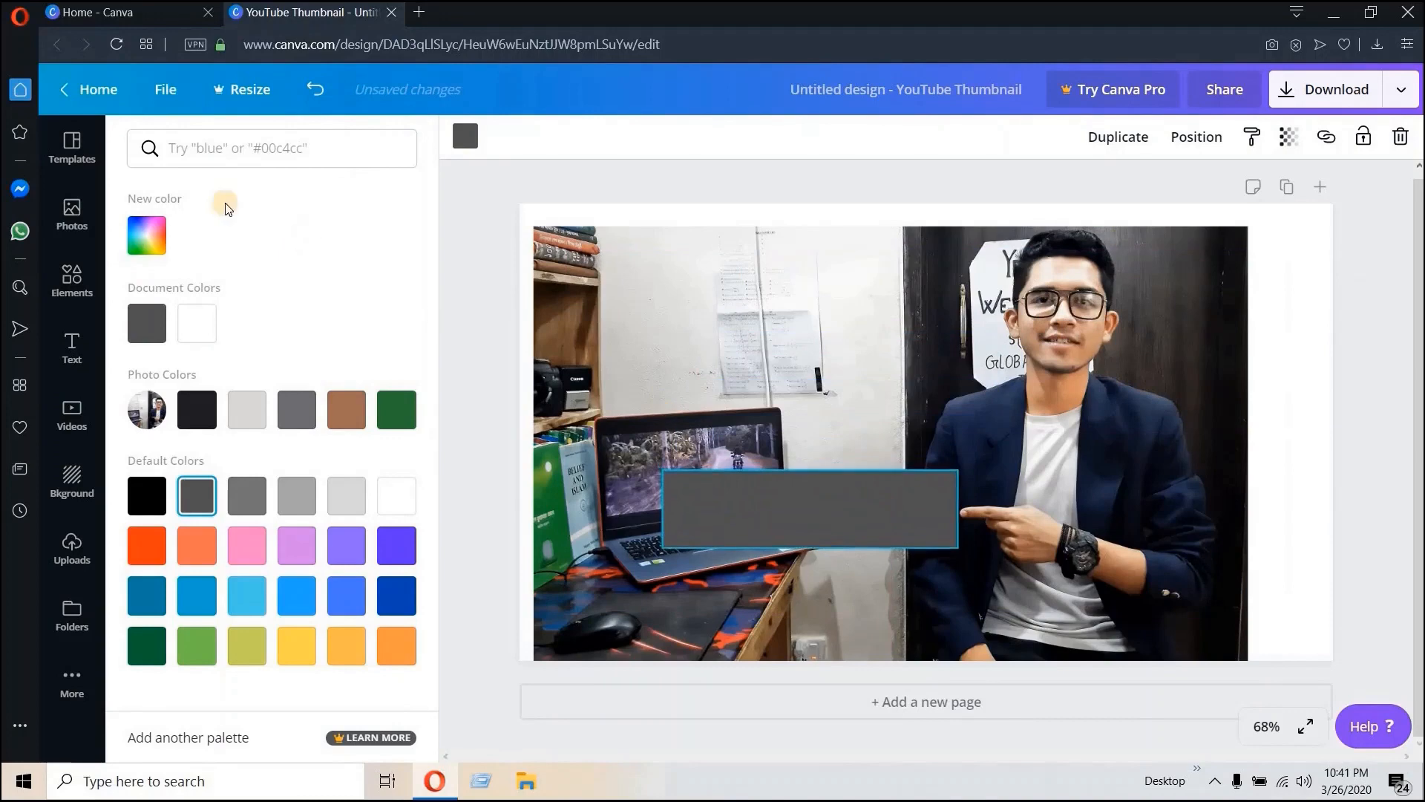
# Step: Add a heading below the dark gray rectangle and replace its placeholder text with "How To"
pyautogui.click(71, 345)
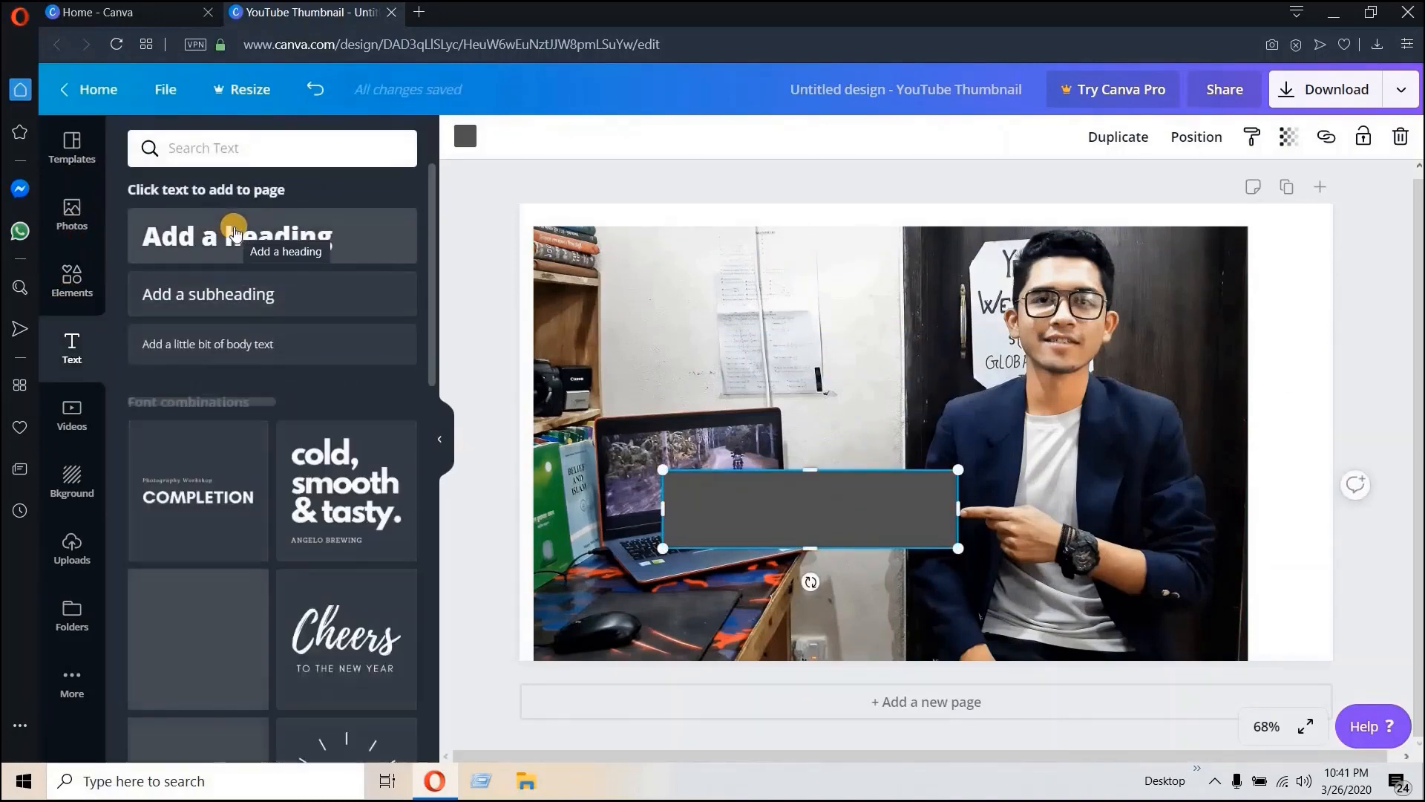
pyautogui.moveTo(211, 232); pyautogui.dragTo(797, 569)
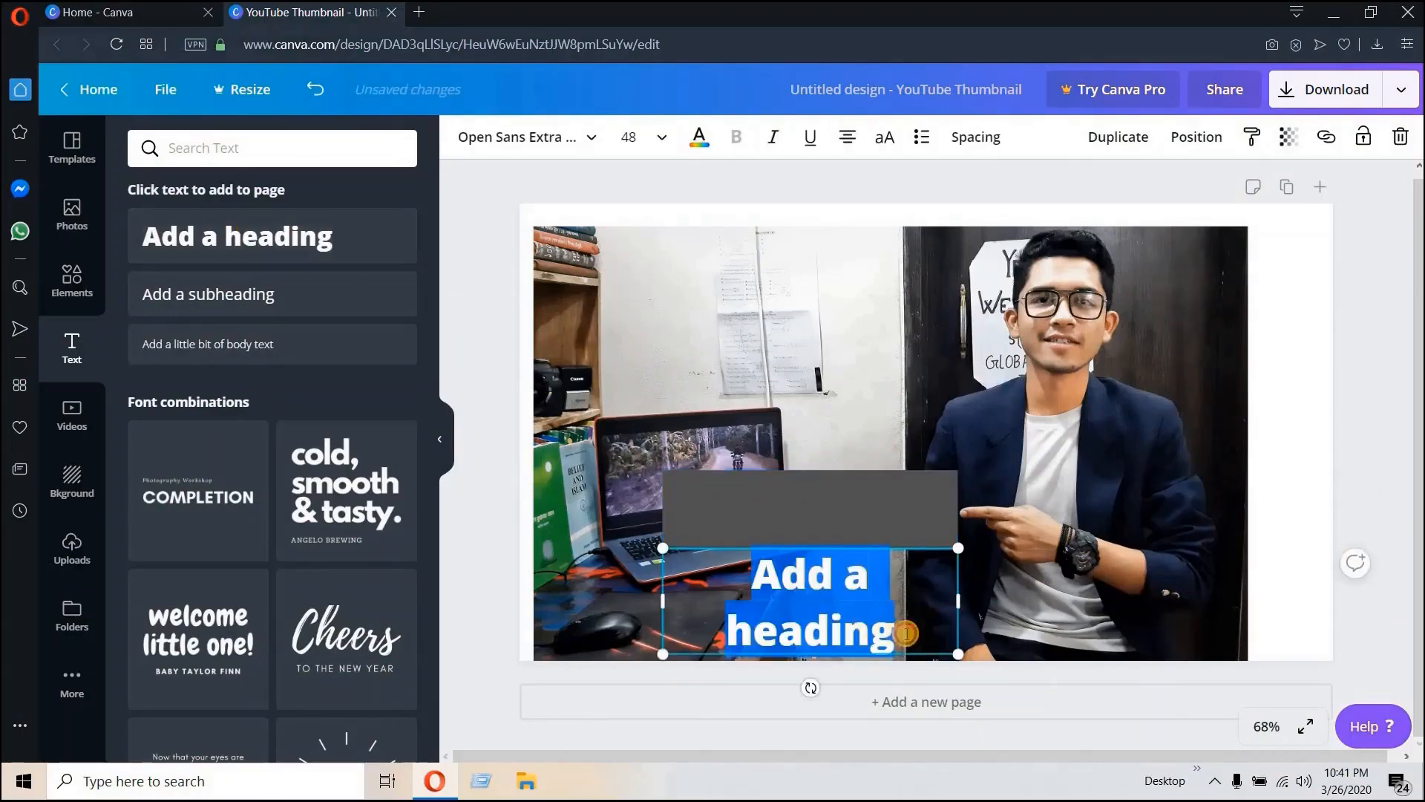
pyautogui.click(900, 629)
pyautogui.press('BackSpace')
pyautogui.press('BackSpace')
pyautogui.press('BackSpace')
pyautogui.press('BackSpace')
pyautogui.press('BackSpace')
pyautogui.press('BackSpace')
pyautogui.press('BackSpace')
pyautogui.press('BackSpace')
pyautogui.press('BackSpace')
pyautogui.press('BackSpace')
pyautogui.press('BackSpace')
pyautogui.press('BackSpace')
pyautogui.press('BackSpace')
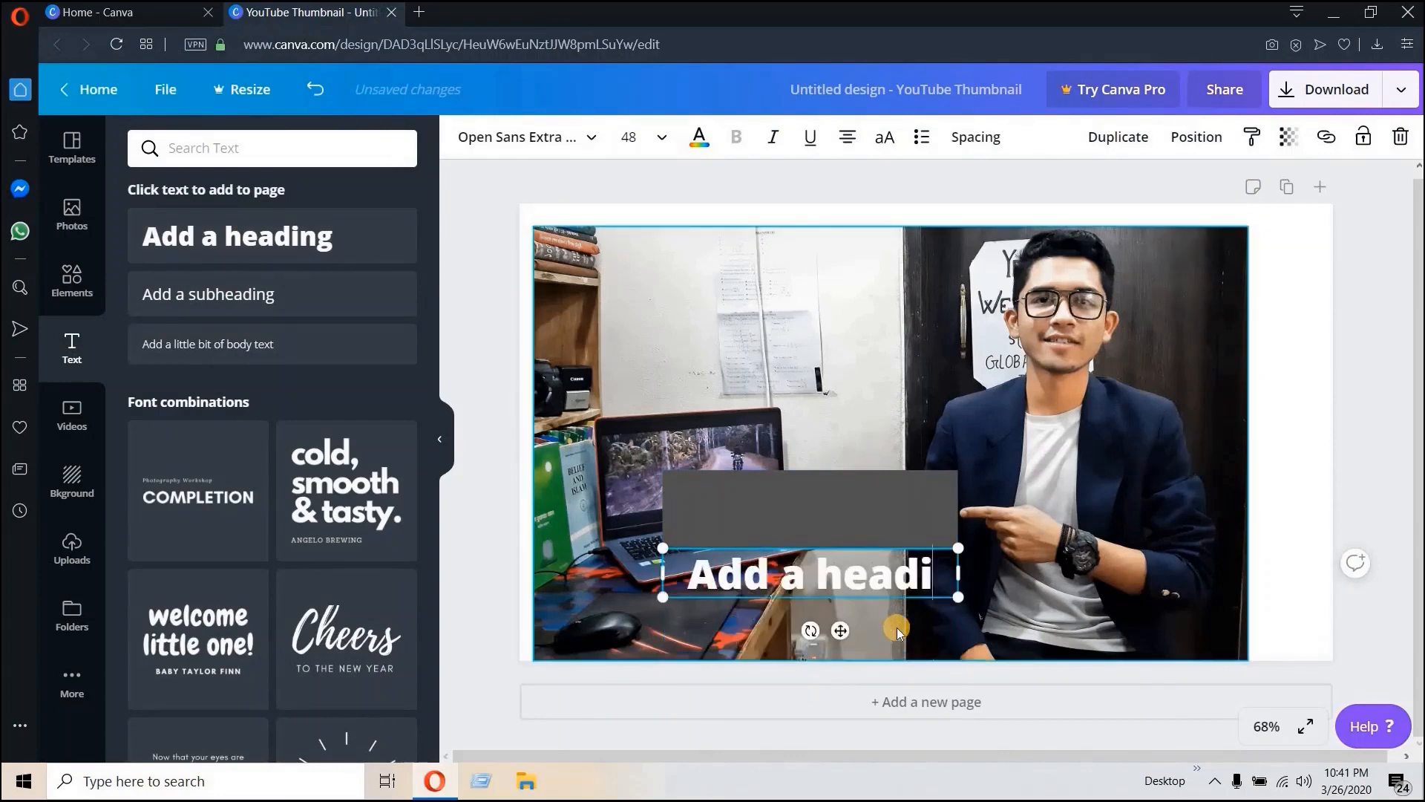
pyautogui.write('H')
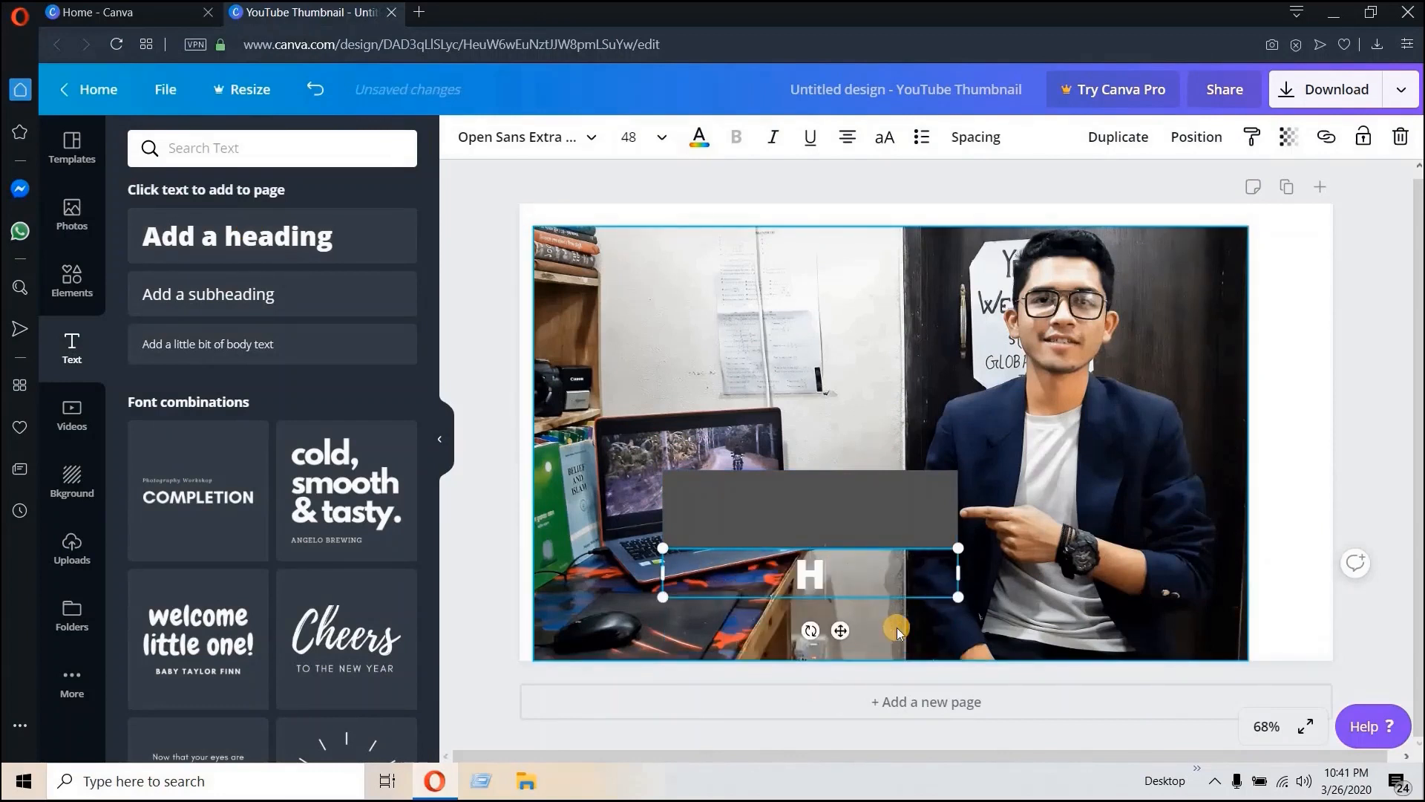
pyautogui.write('ow To')
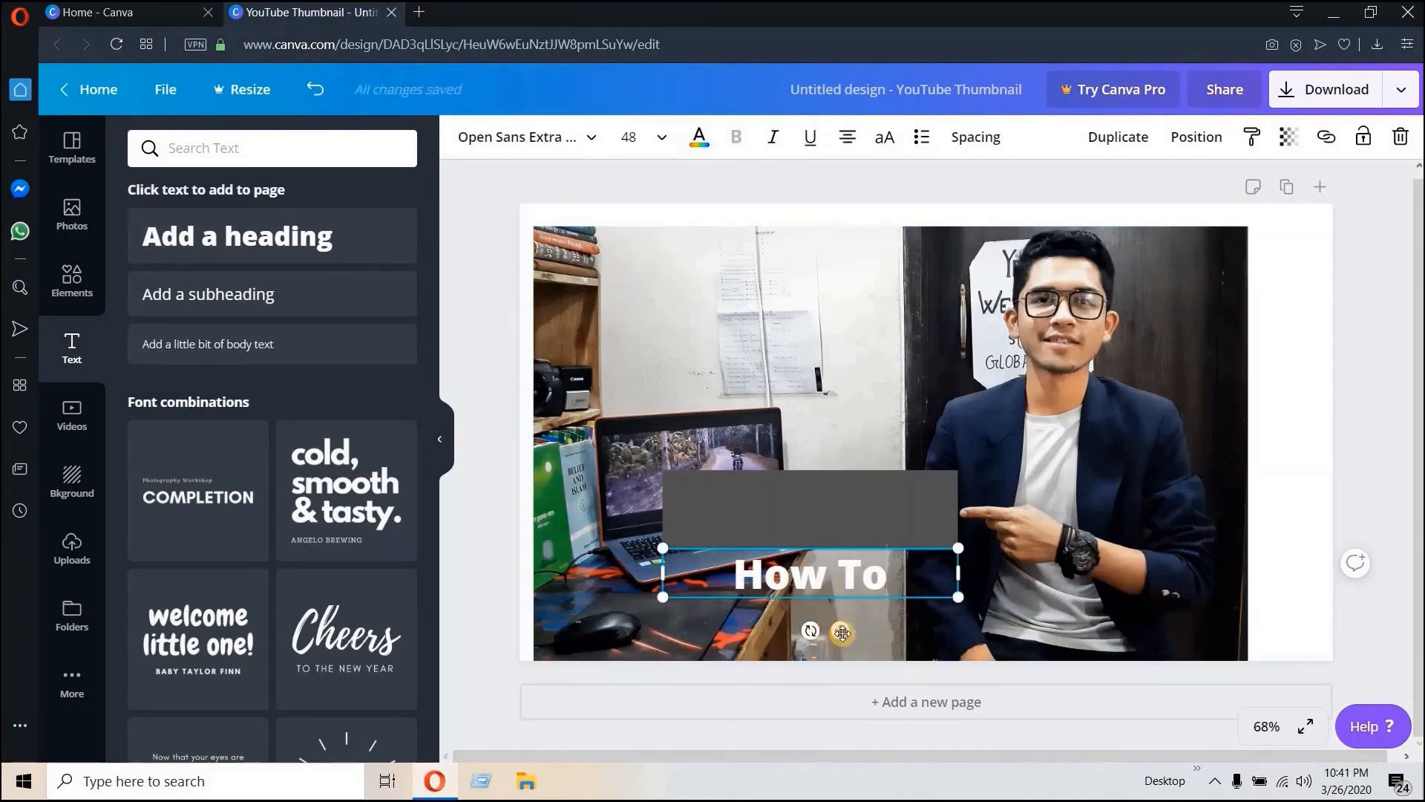
# Step: Move the "How To" heading onto the dark gray rectangle and narrow its text box close to the words
pyautogui.moveTo(845, 594); pyautogui.dragTo(846, 529)
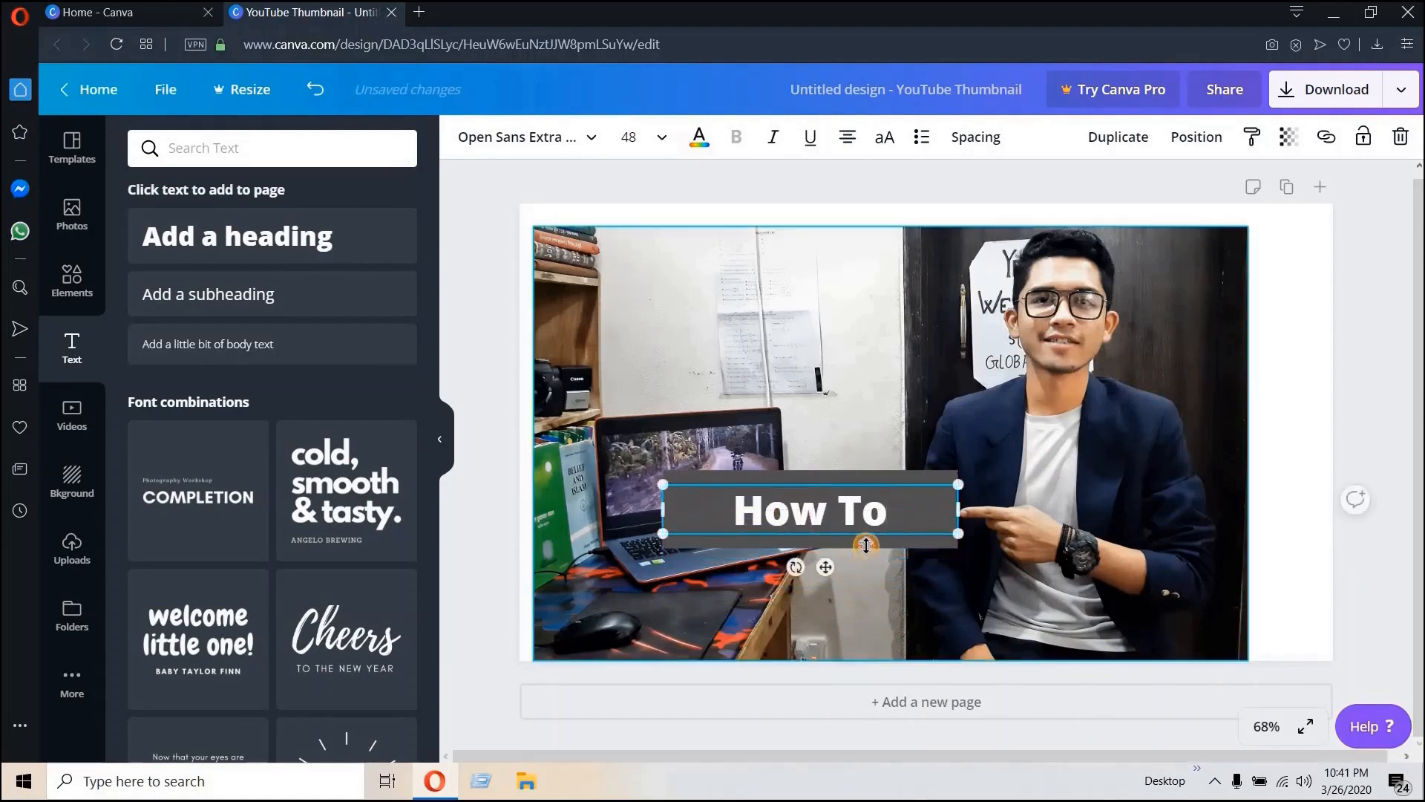
pyautogui.click(938, 540)
pyautogui.click(932, 514)
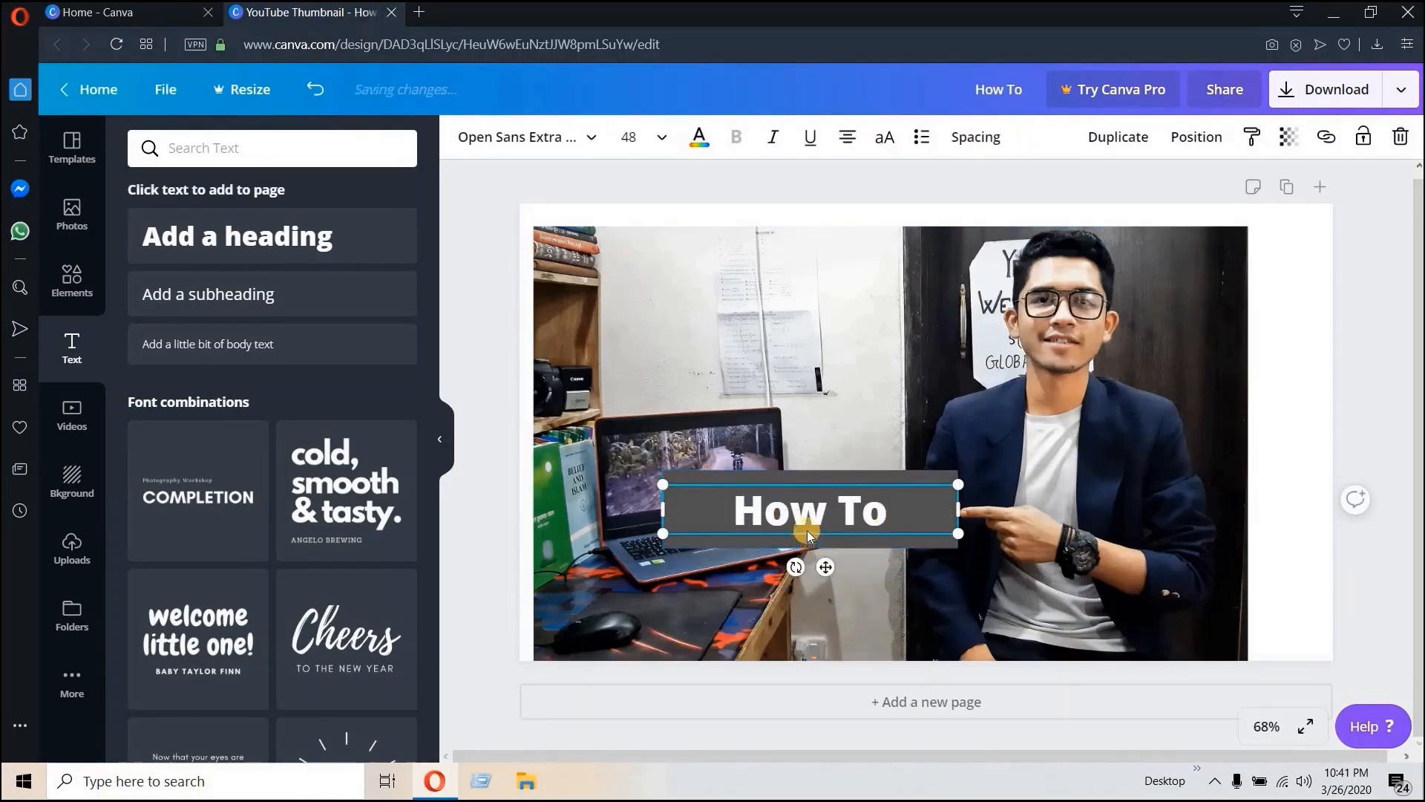
pyautogui.moveTo(912, 509); pyautogui.dragTo(829, 510)
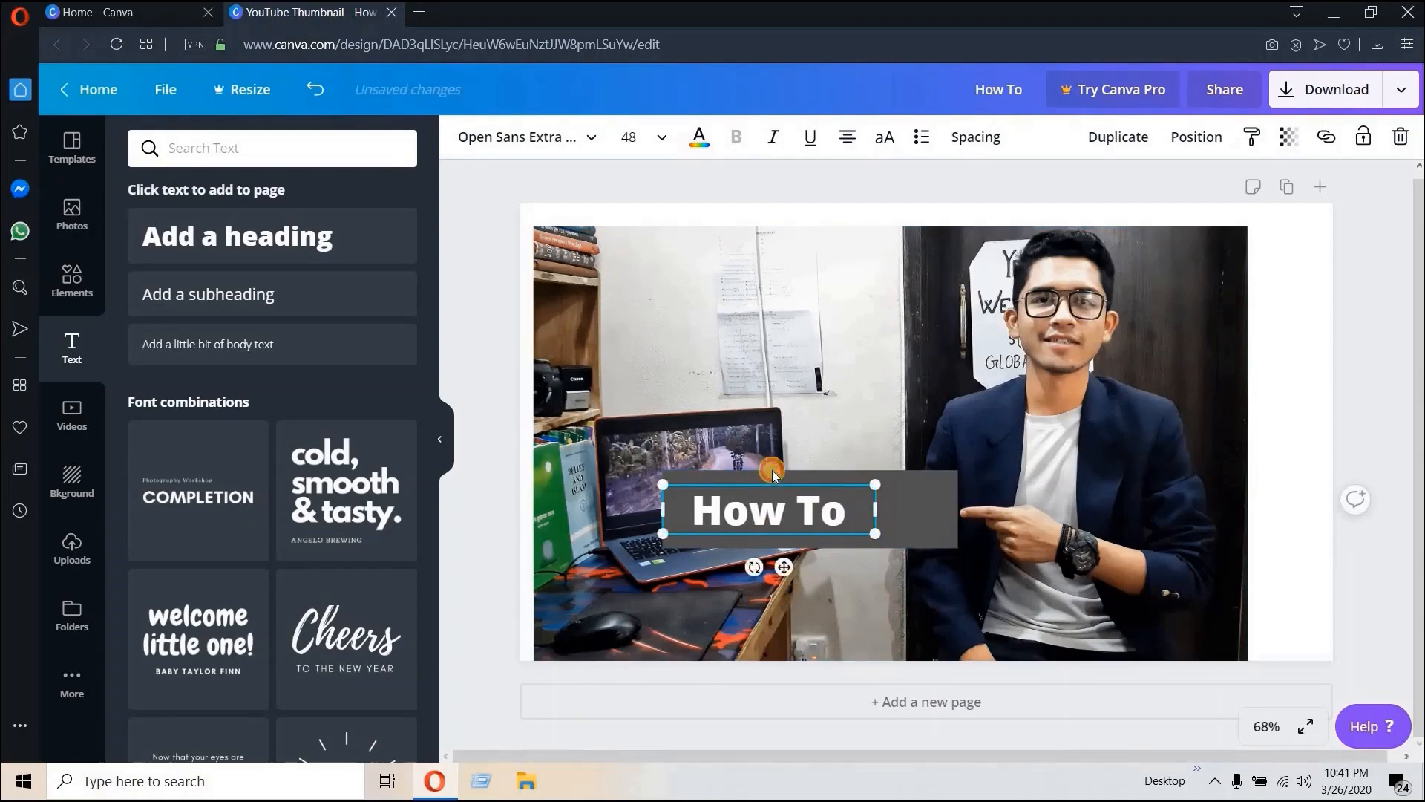
# Step: Narrow the dark gray rectangle from both sides so it fits closely around "How To"
pyautogui.click(935, 509)
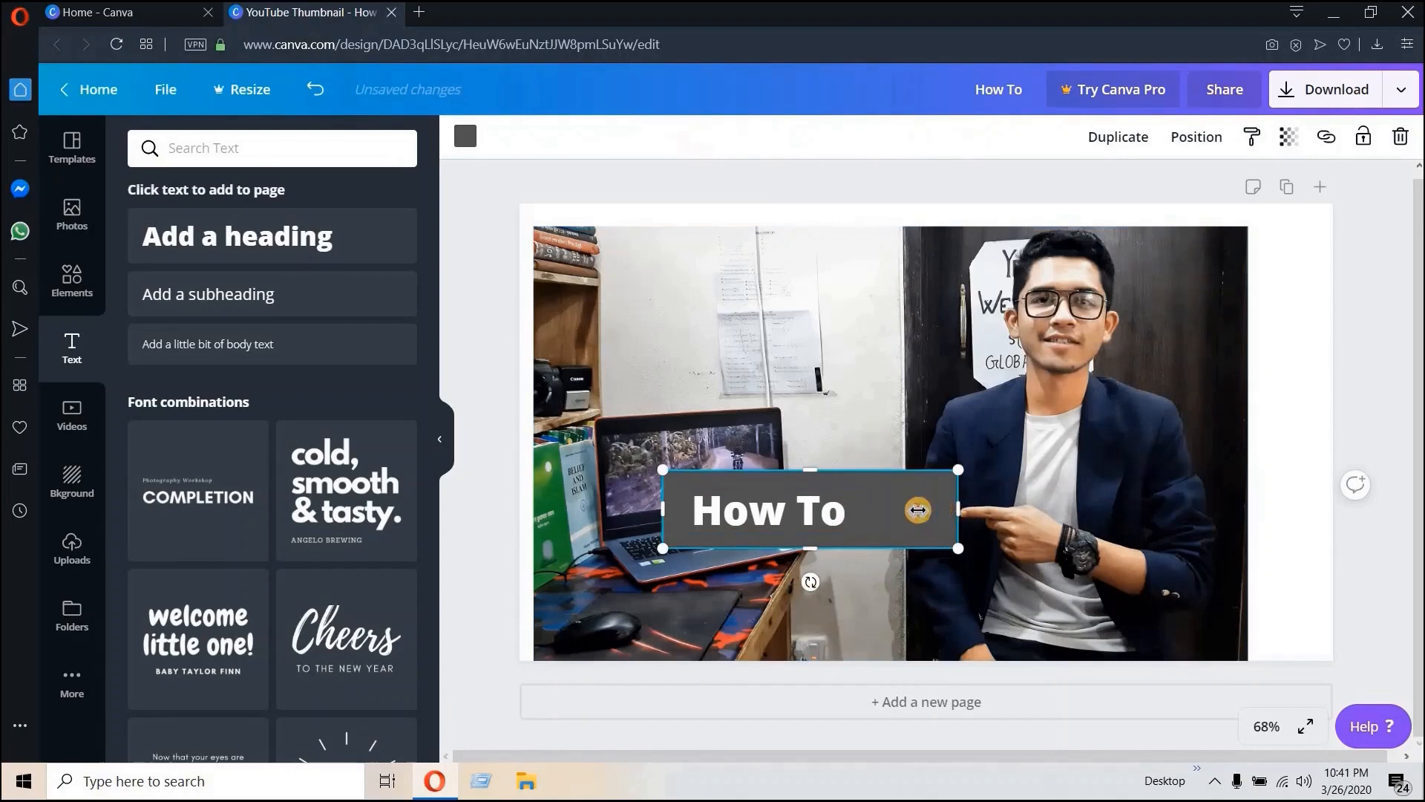
pyautogui.moveTo(918, 509); pyautogui.dragTo(820, 509)
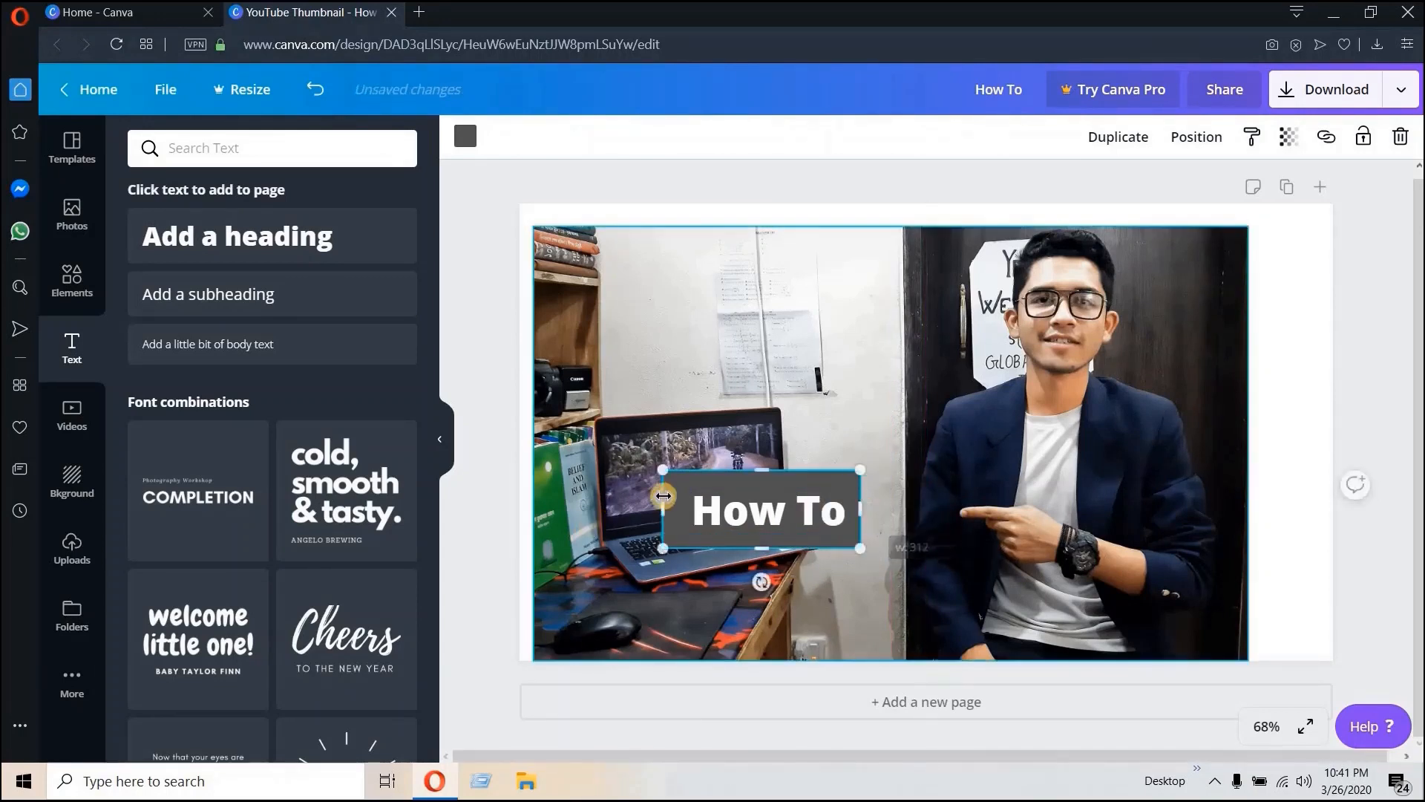
pyautogui.moveTo(663, 495); pyautogui.dragTo(680, 495)
pyautogui.click(780, 475)
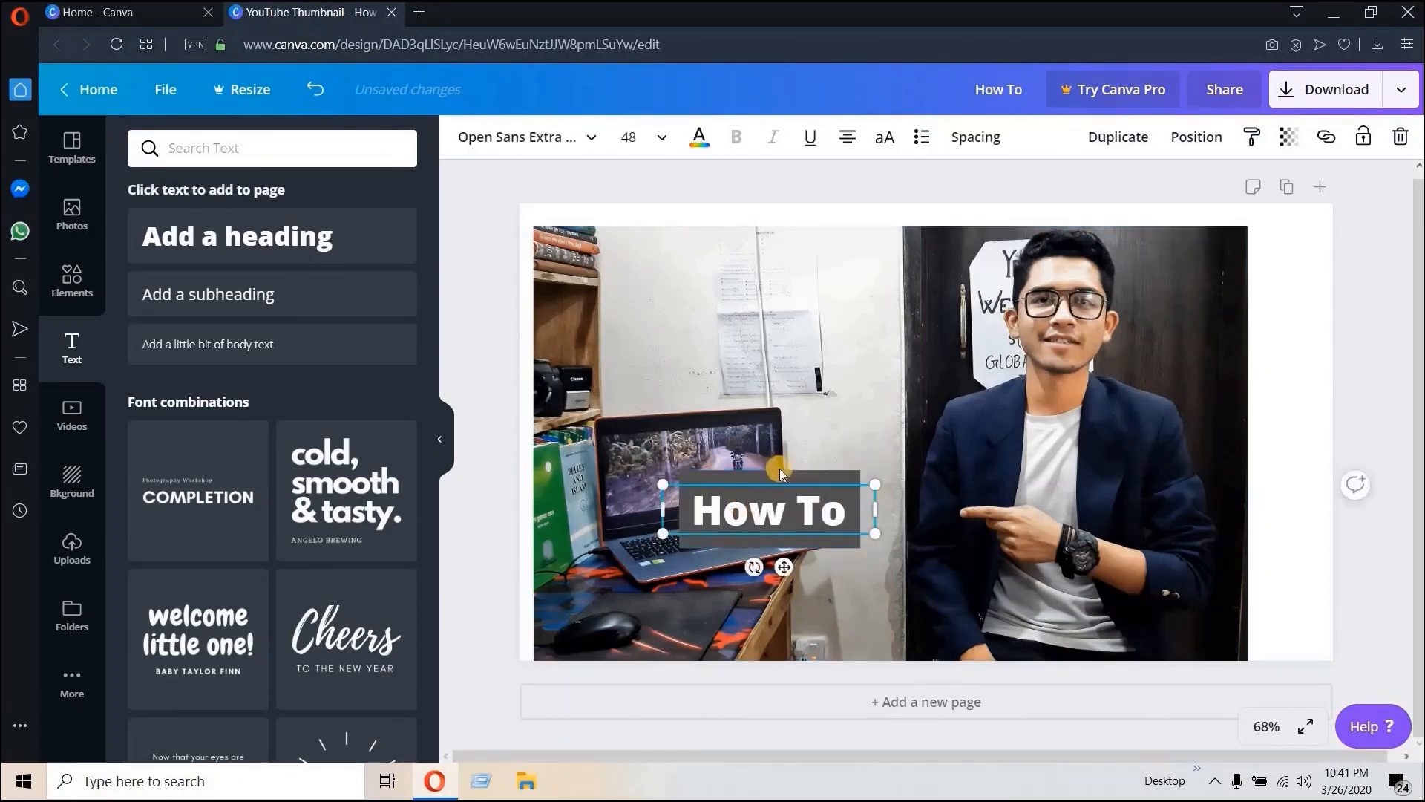
# Step: Move the "How To" text and its dark gray rectangle up to the upper edge of the laptop screen
pyautogui.click(636, 303)
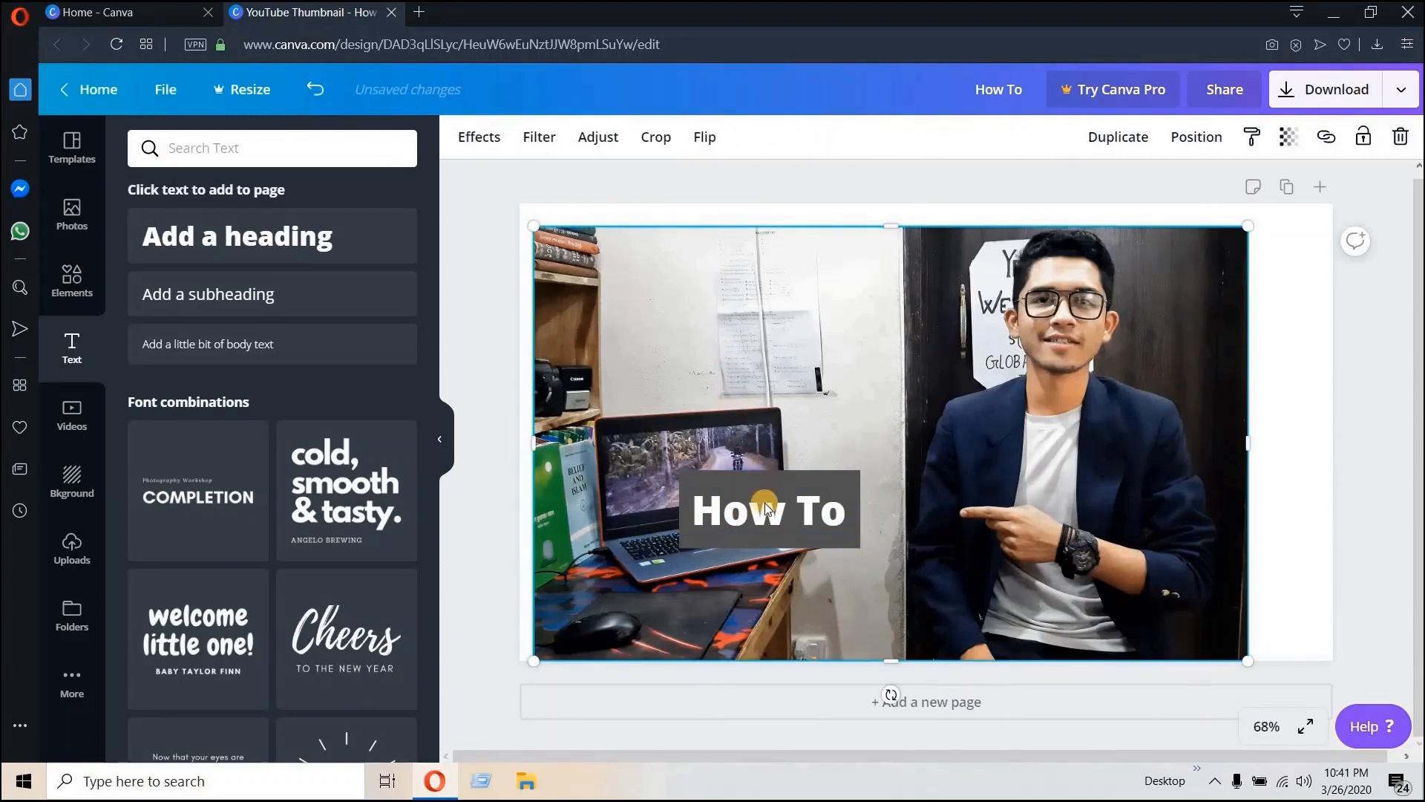
pyautogui.moveTo(767, 509); pyautogui.dragTo(799, 453)
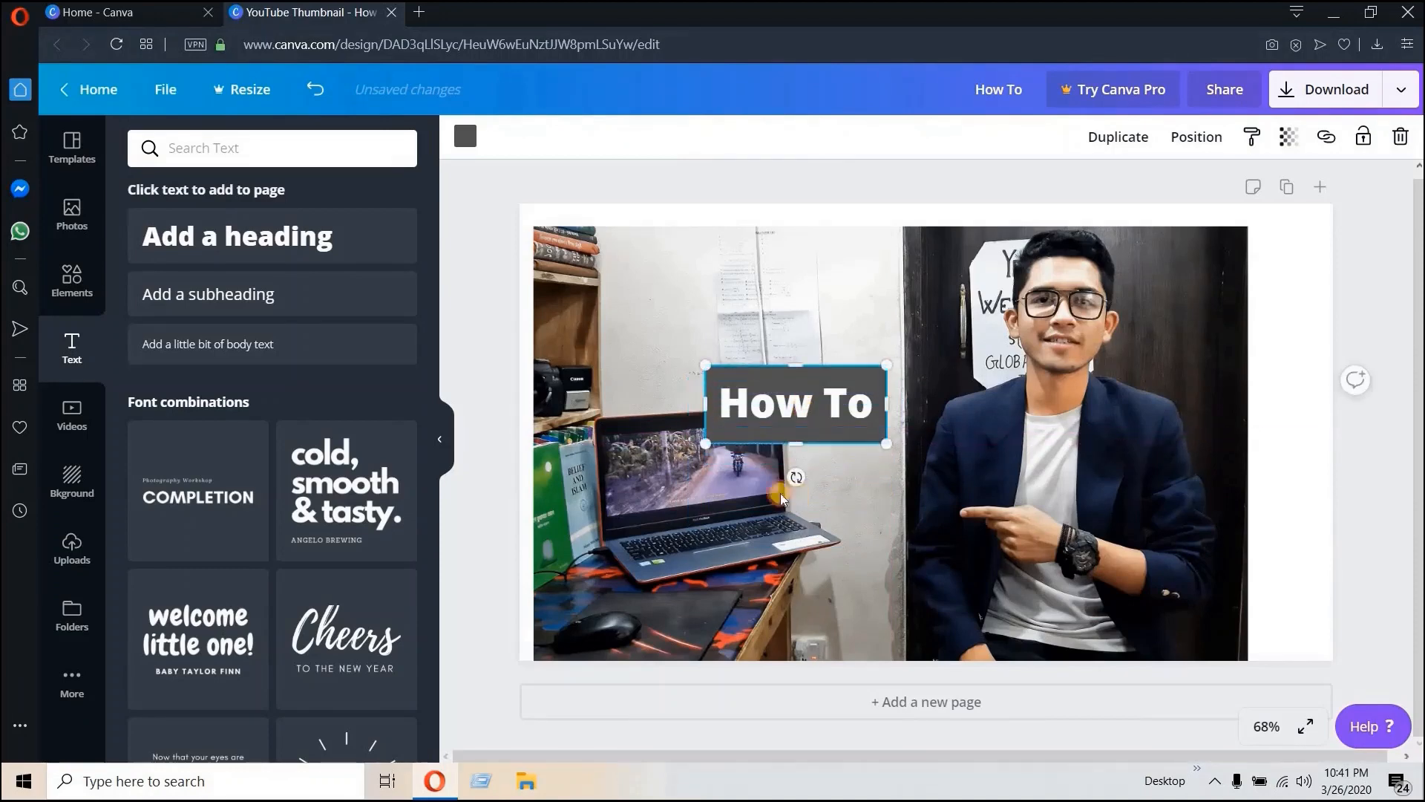
pyautogui.click(663, 333)
# Step: Add a second square shape and reshape it into a rectangle about 539 px wide and 117 px high above "How To"
pyautogui.click(71, 277)
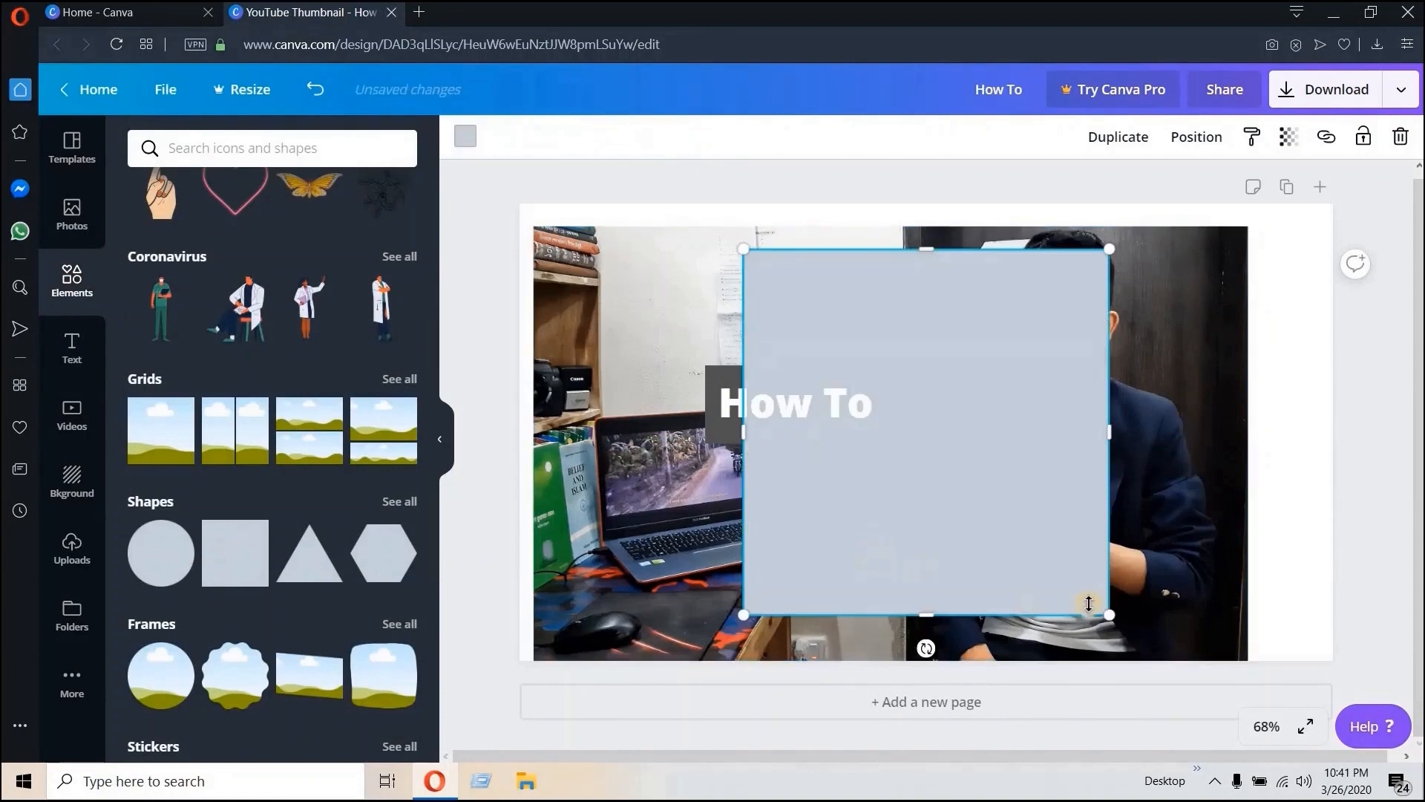
pyautogui.moveTo(1028, 522); pyautogui.dragTo(1126, 294)
pyautogui.moveTo(1070, 303); pyautogui.dragTo(1075, 310)
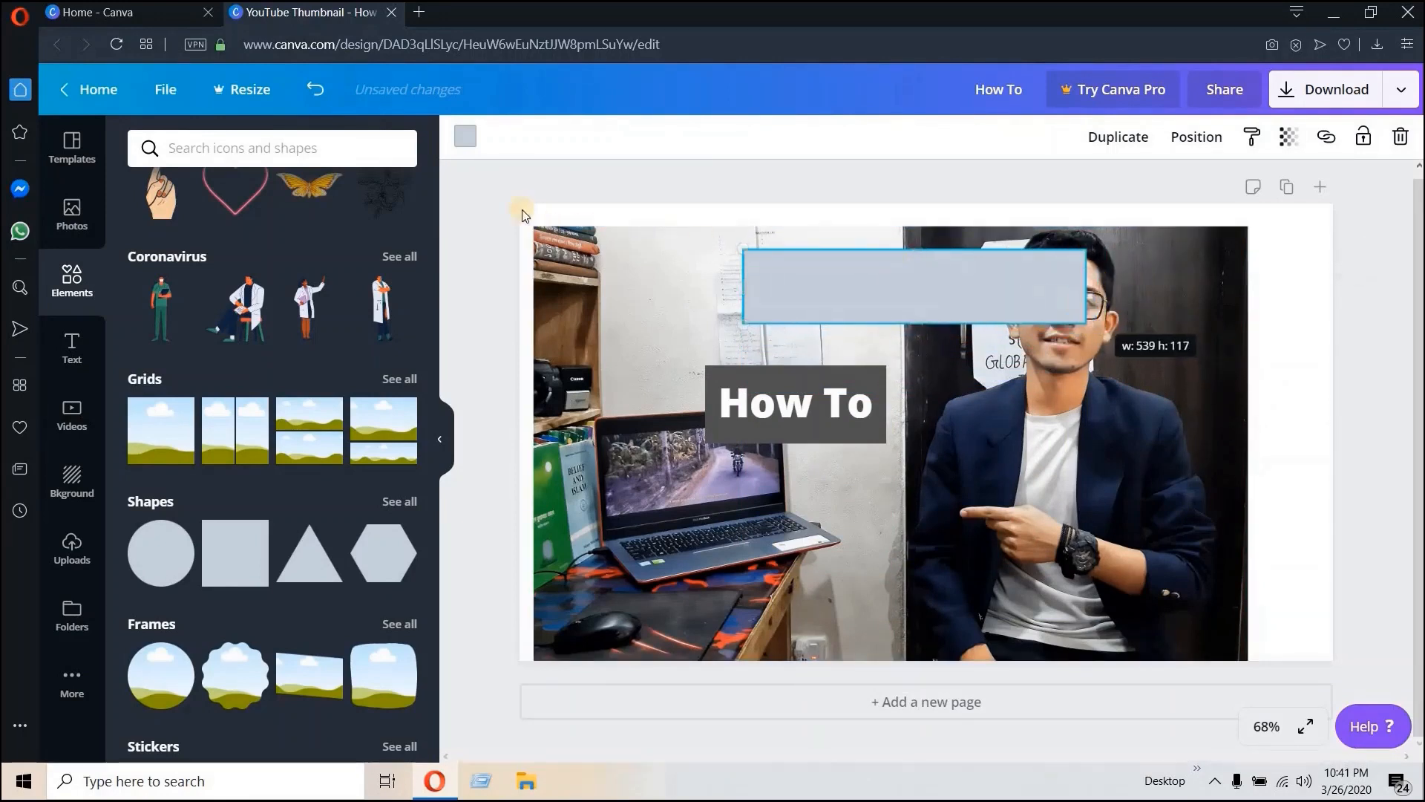
# Step: Add a heading below the new light gray rectangle and replace its placeholder text with "Make"
pyautogui.click(72, 347)
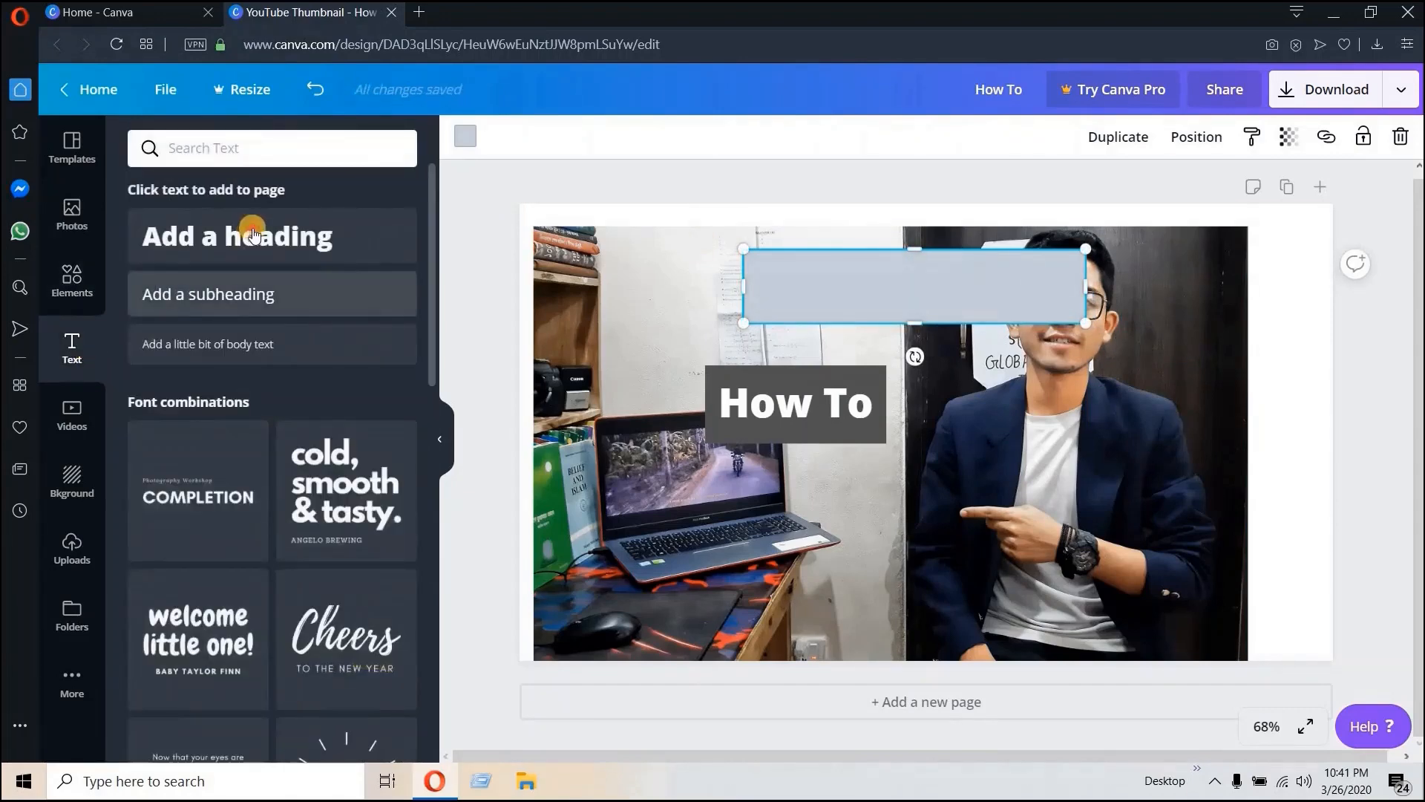
pyautogui.moveTo(248, 232); pyautogui.dragTo(937, 319)
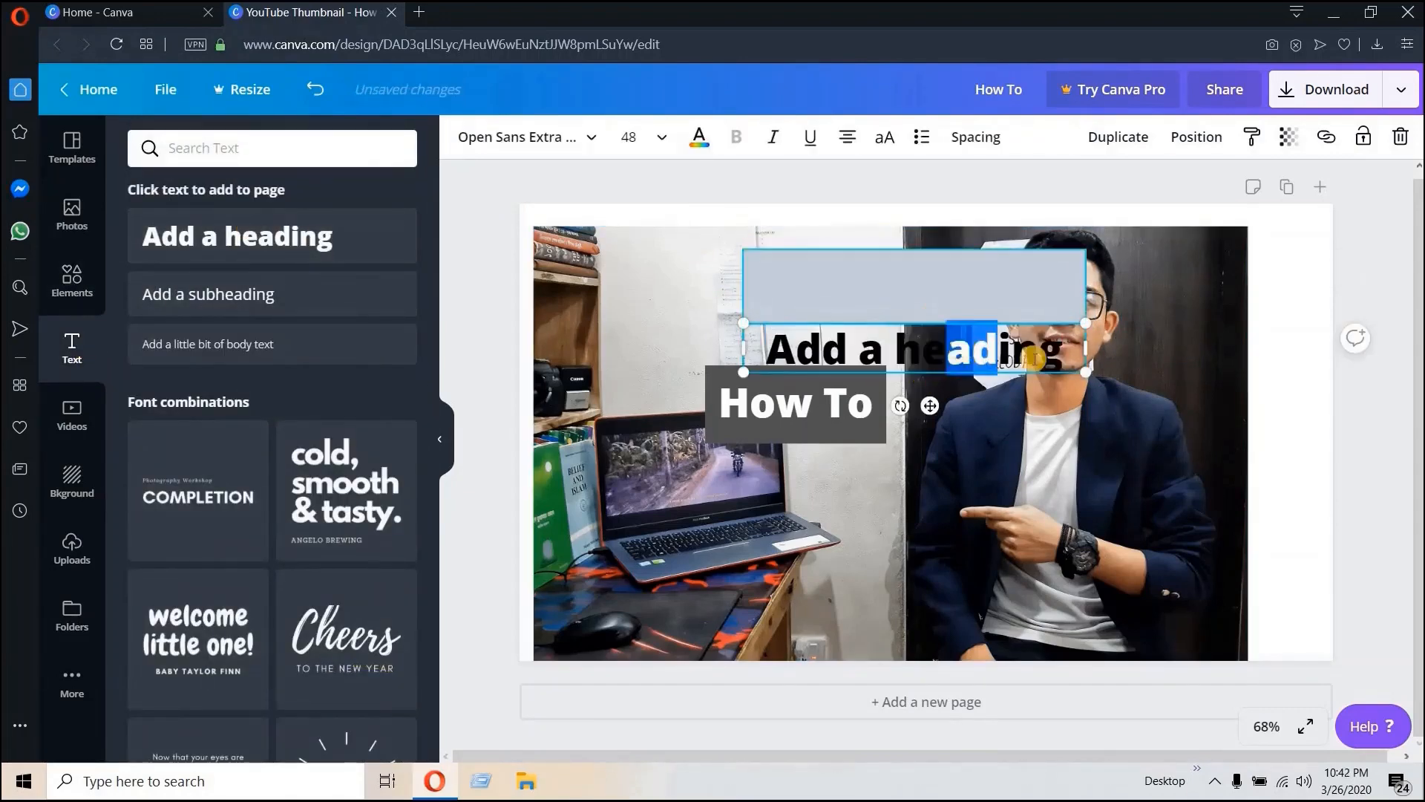
pyautogui.press('BackSpace')
pyautogui.press('BackSpace')
pyautogui.press('BackSpace')
pyautogui.press('BackSpace')
pyautogui.press('BackSpace')
pyautogui.press('BackSpace')
pyautogui.press('BackSpace')
pyautogui.press('BackSpace')
pyautogui.press('BackSpace')
pyautogui.press('BackSpace')
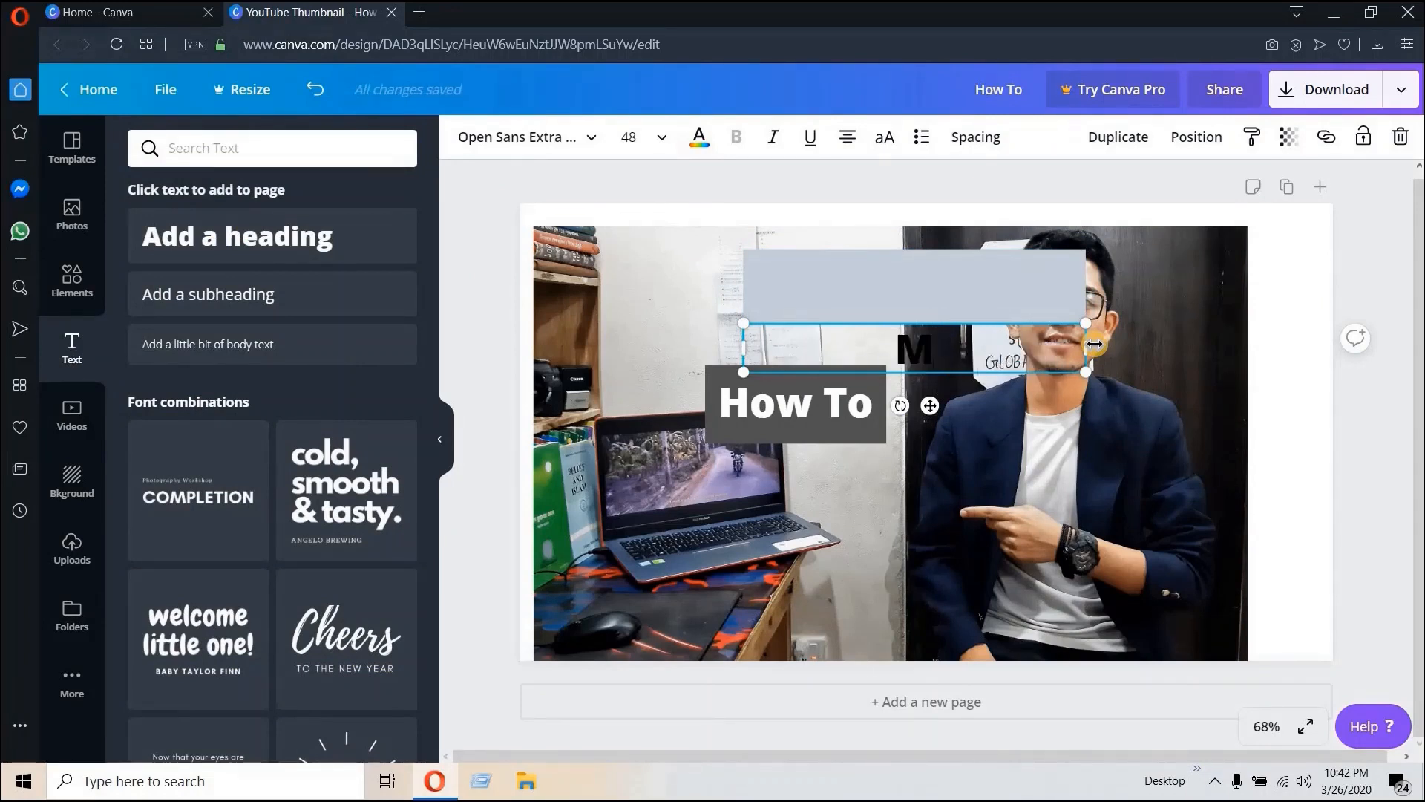
pyautogui.write('Make')
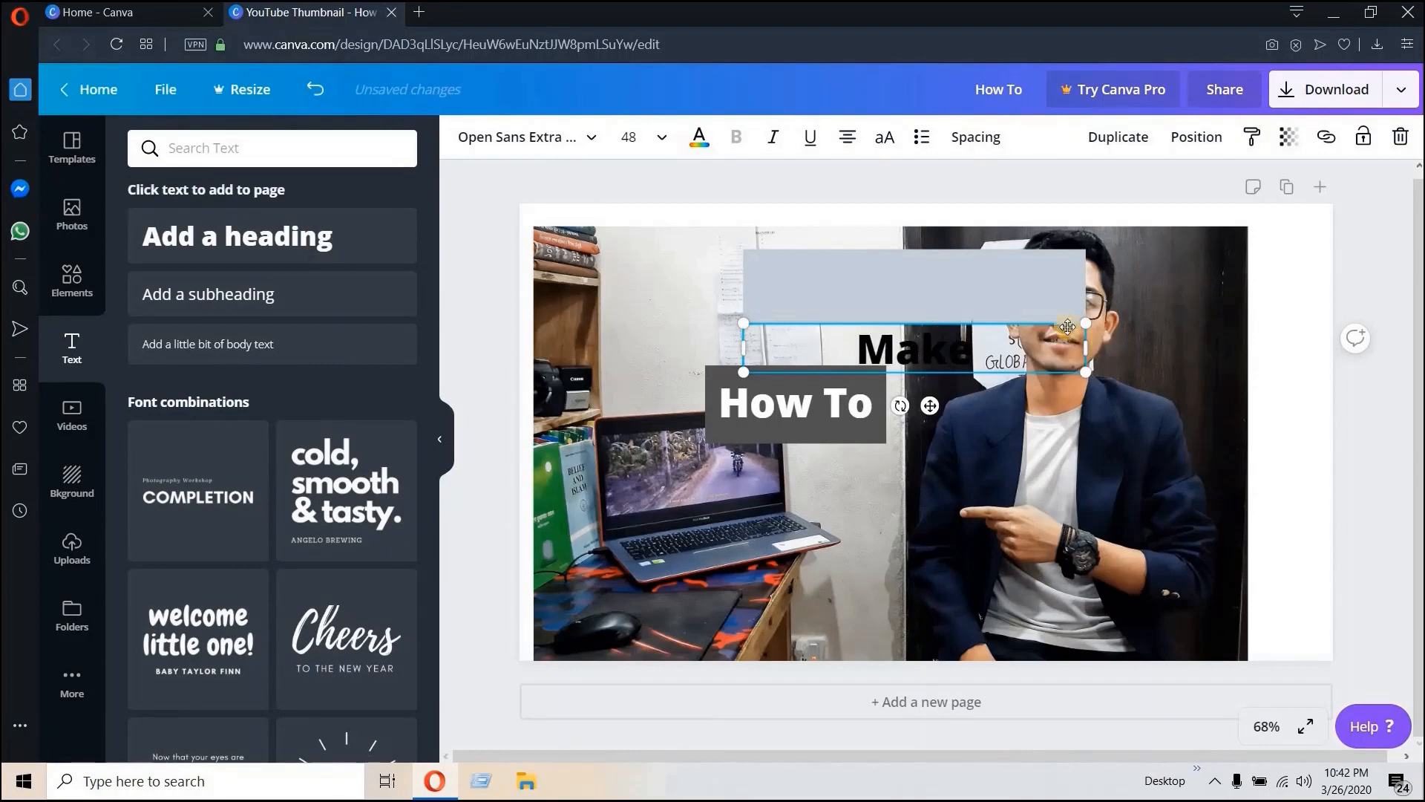
pyautogui.write(' f')
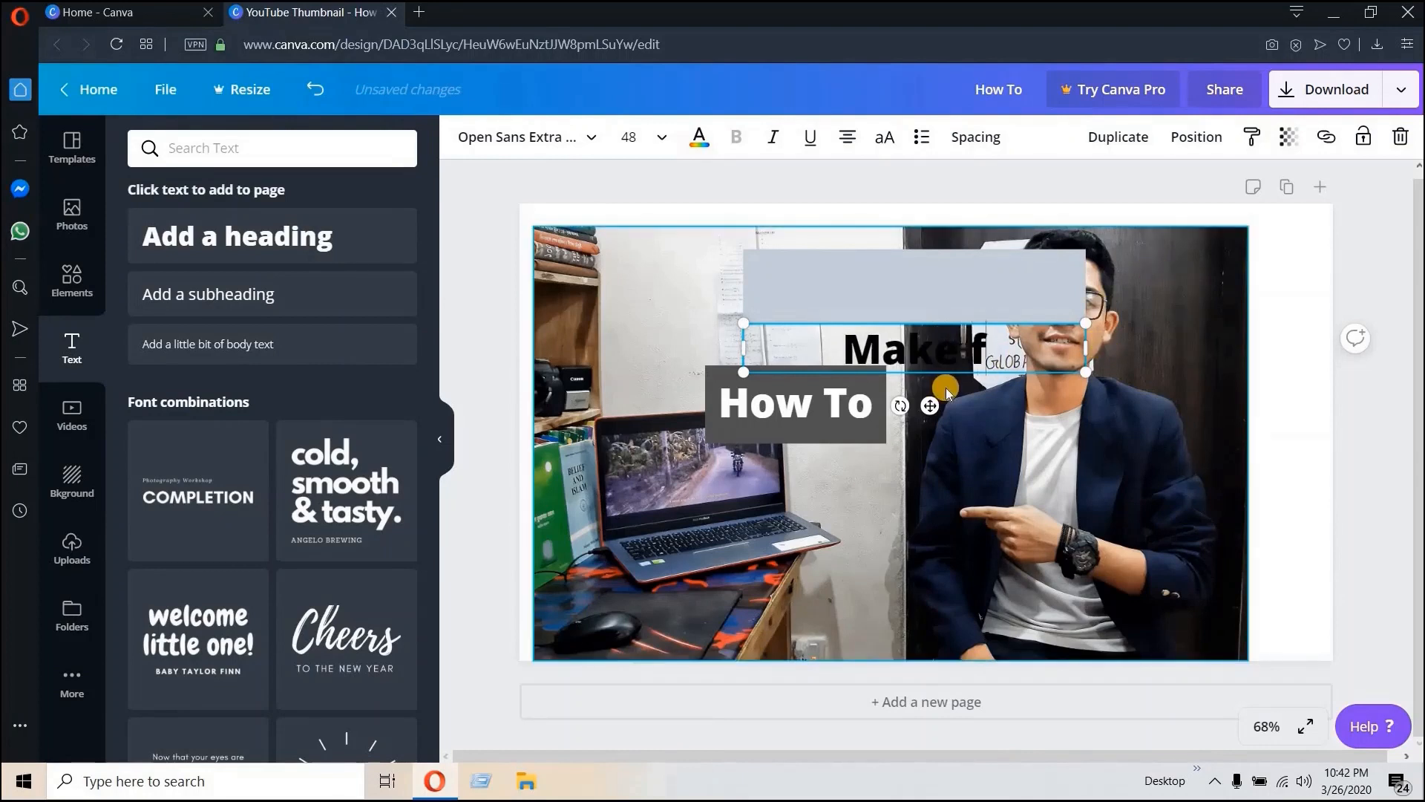
pyautogui.press('BackSpace')
pyautogui.press('BackSpace')
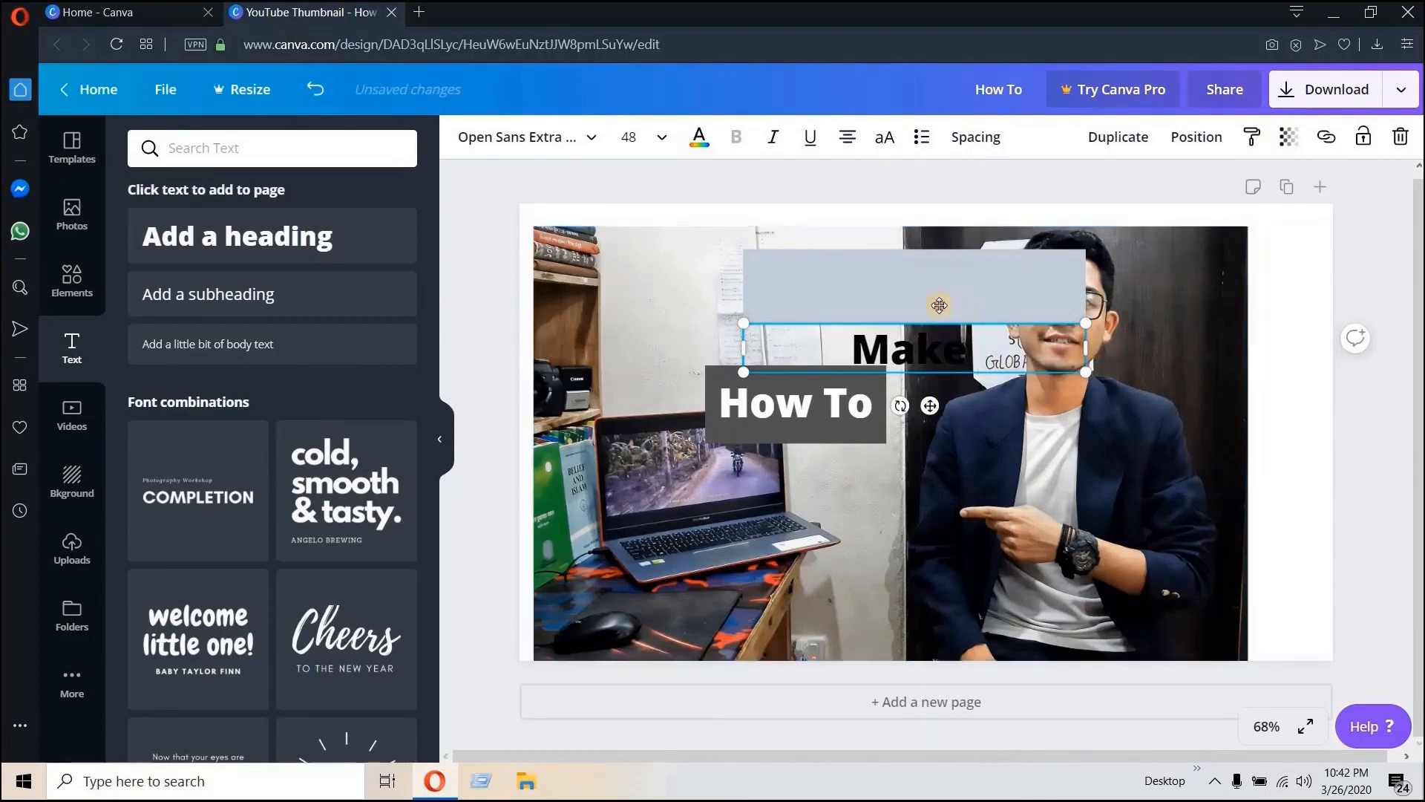
# Step: Place the light gray rectangle with "Make" on it directly beneath "How To", and set the "Make" font size to 56
pyautogui.moveTo(939, 305); pyautogui.dragTo(837, 496)
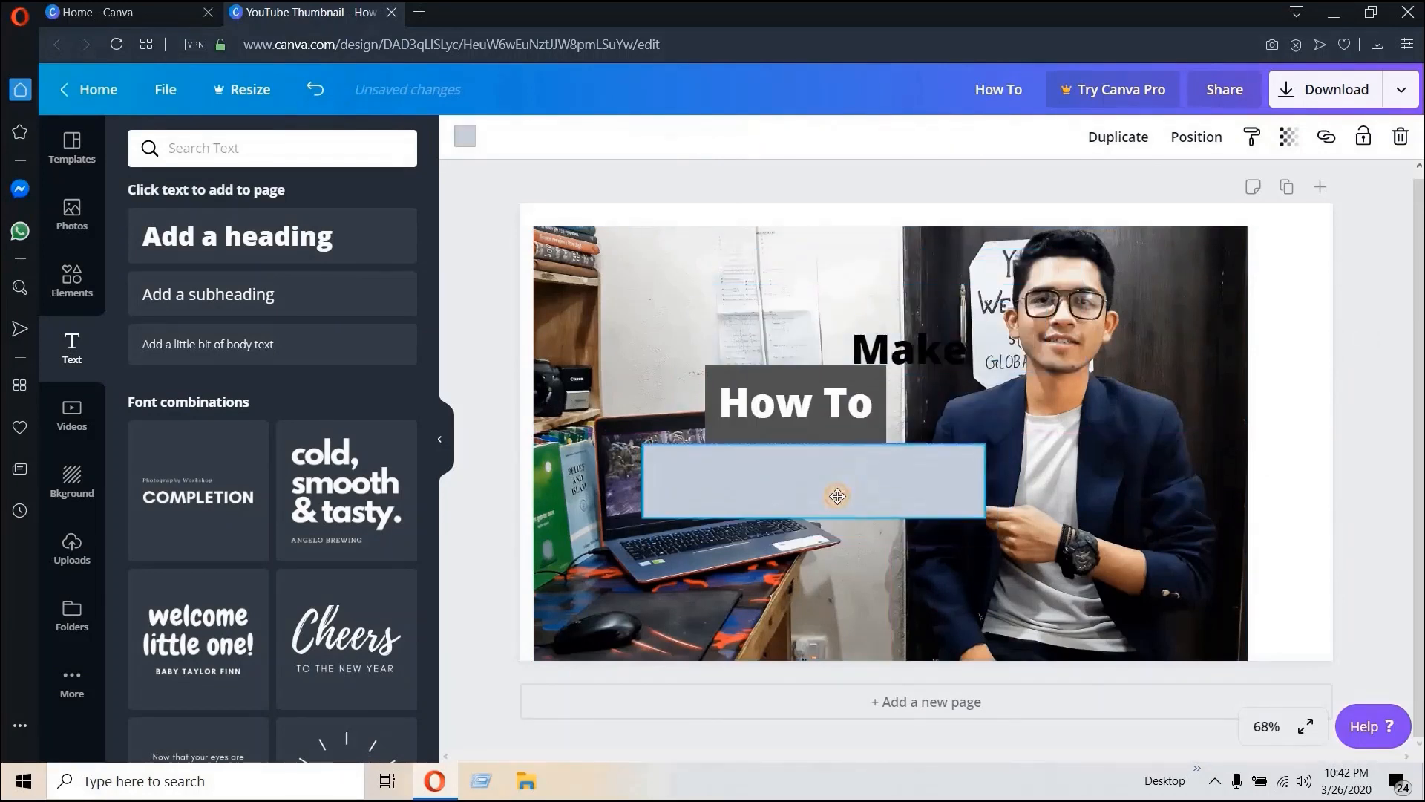
pyautogui.moveTo(910, 349); pyautogui.dragTo(772, 485)
pyautogui.click(628, 136)
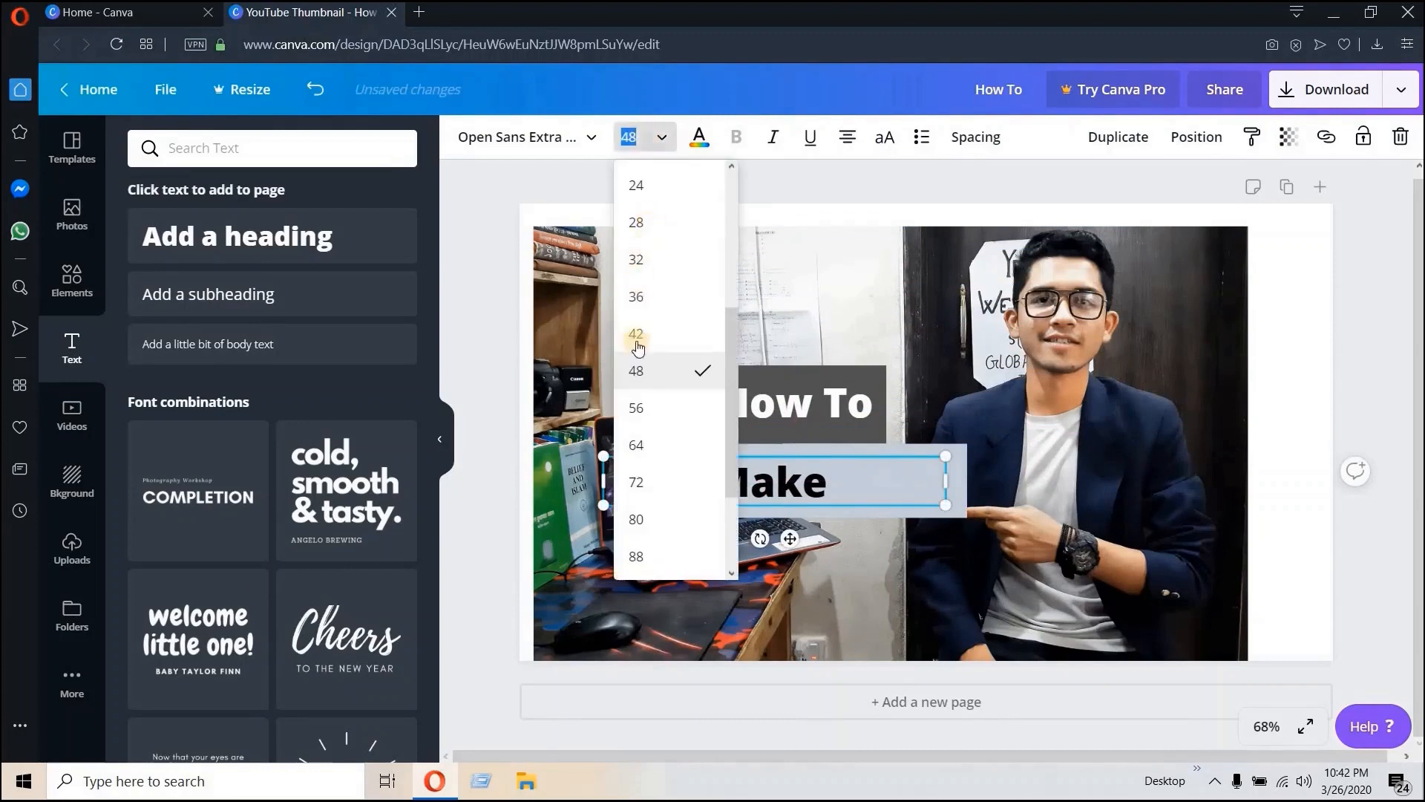
pyautogui.click(657, 411)
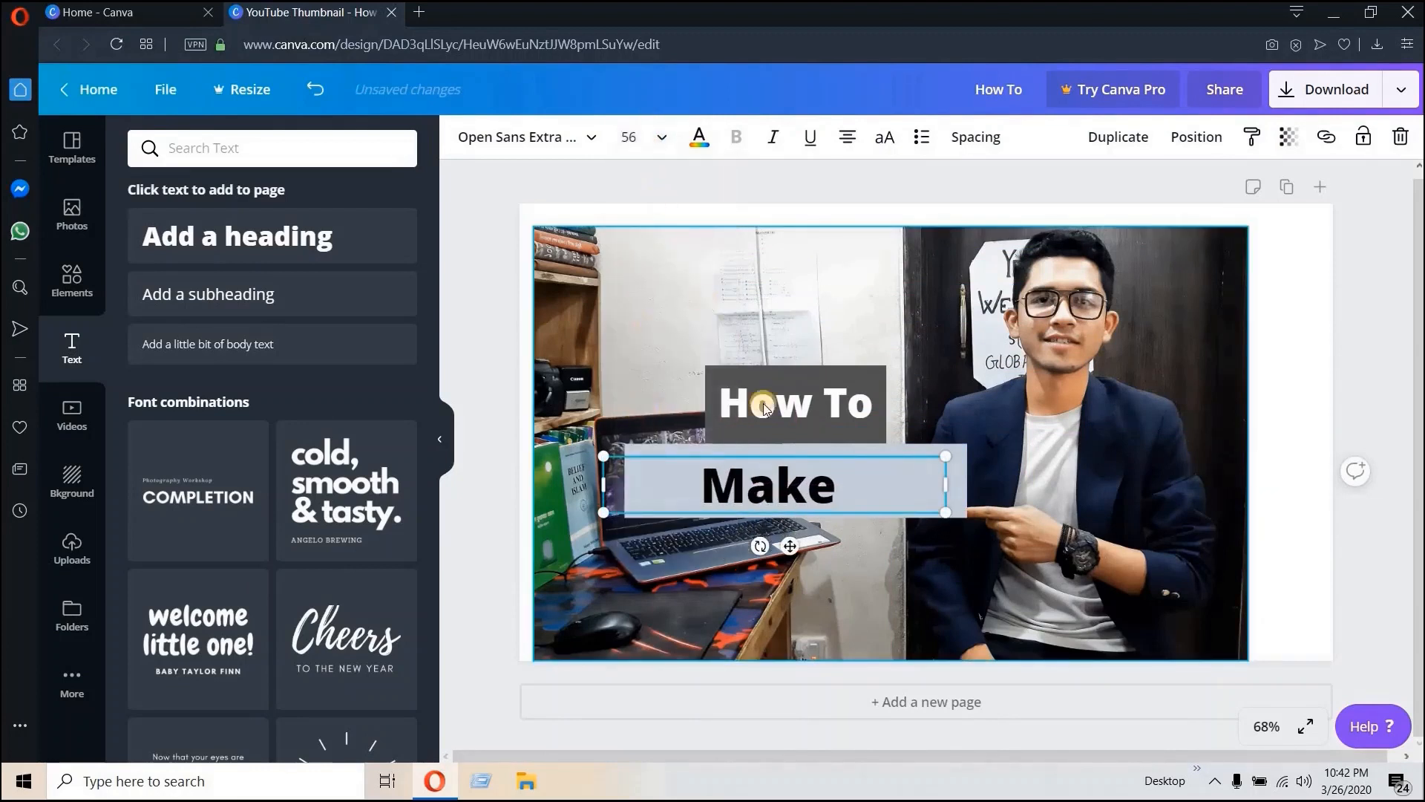
# Step: Narrow the "Make" text box and its light gray rectangle to fit the word, lined up beneath "How To"
pyautogui.moveTo(943, 488); pyautogui.dragTo(775, 487)
pyautogui.moveTo(626, 480); pyautogui.dragTo(780, 484)
pyautogui.click(842, 469)
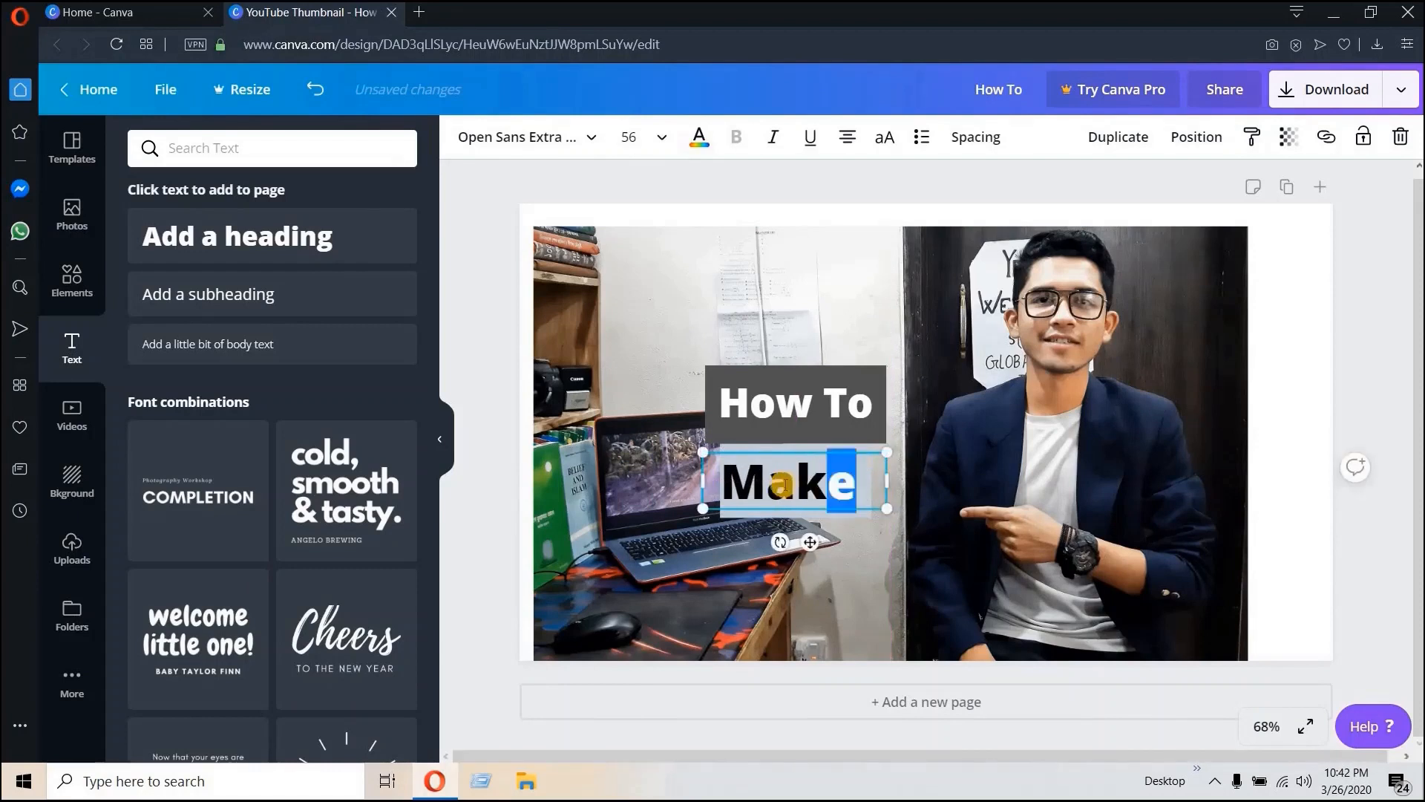
pyautogui.doubleClick(800, 484)
pyautogui.click(827, 527)
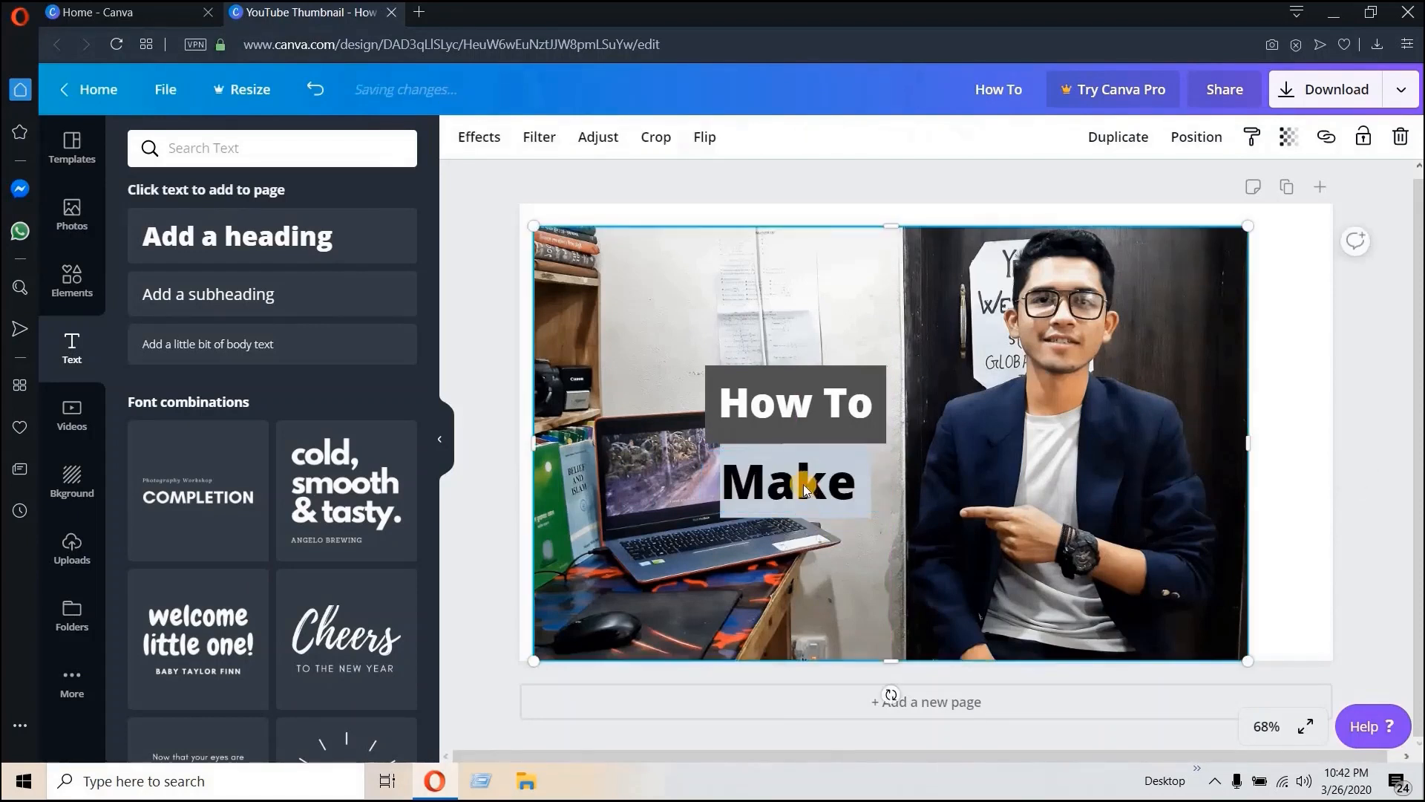
pyautogui.moveTo(808, 484); pyautogui.dragTo(828, 486)
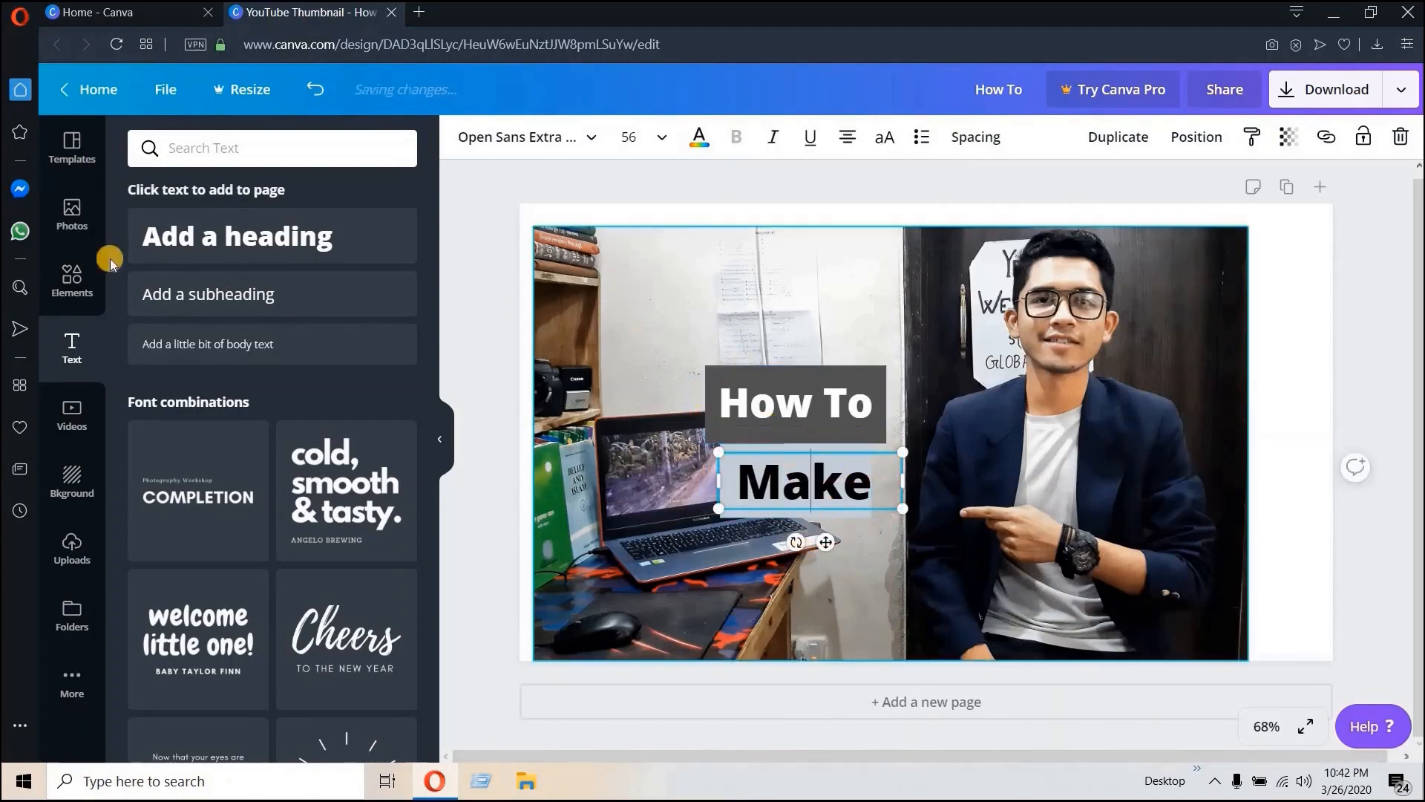
# Step: Add a third square shape as a default-yellow rectangle about four times as wide as tall, directly beneath the "Make" label
pyautogui.click(72, 281)
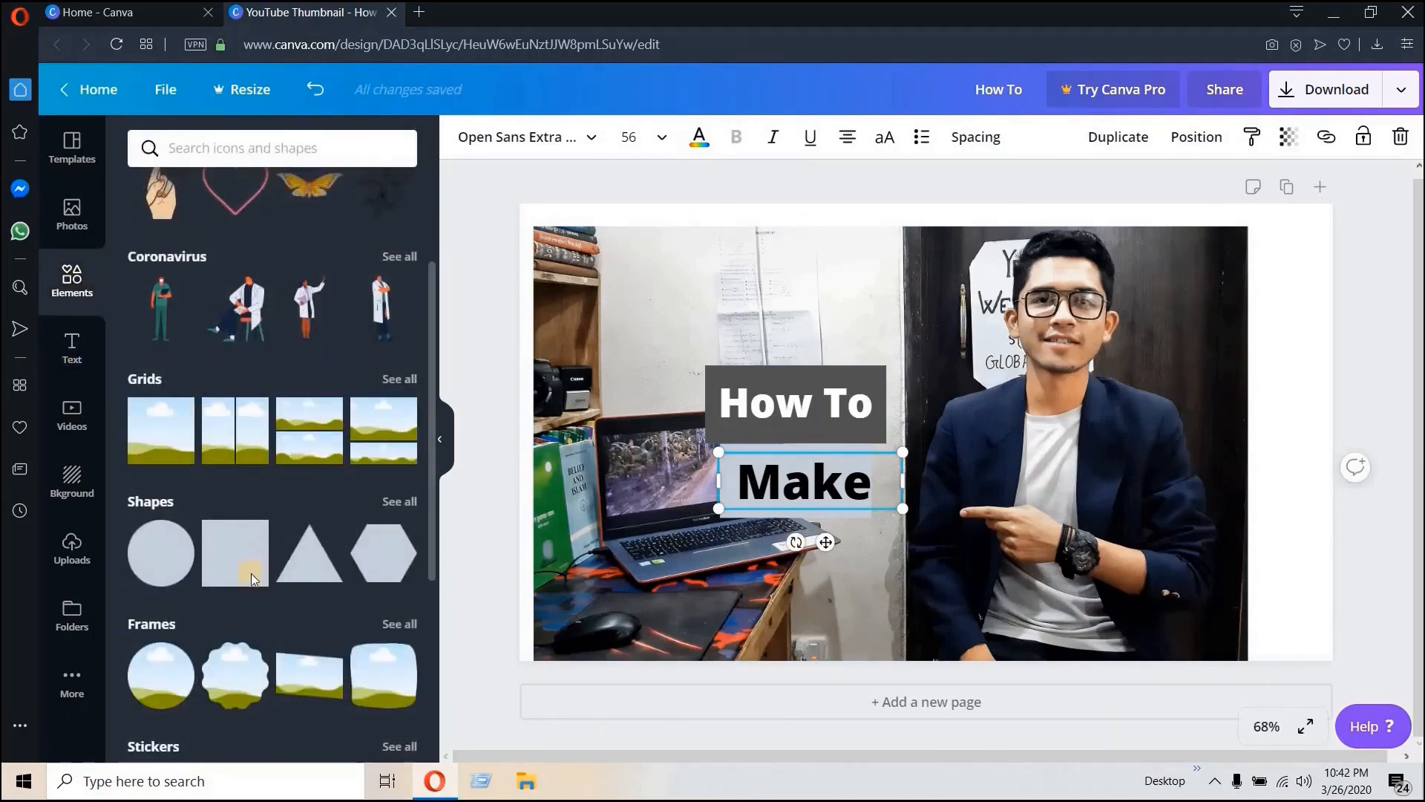
pyautogui.click(236, 559)
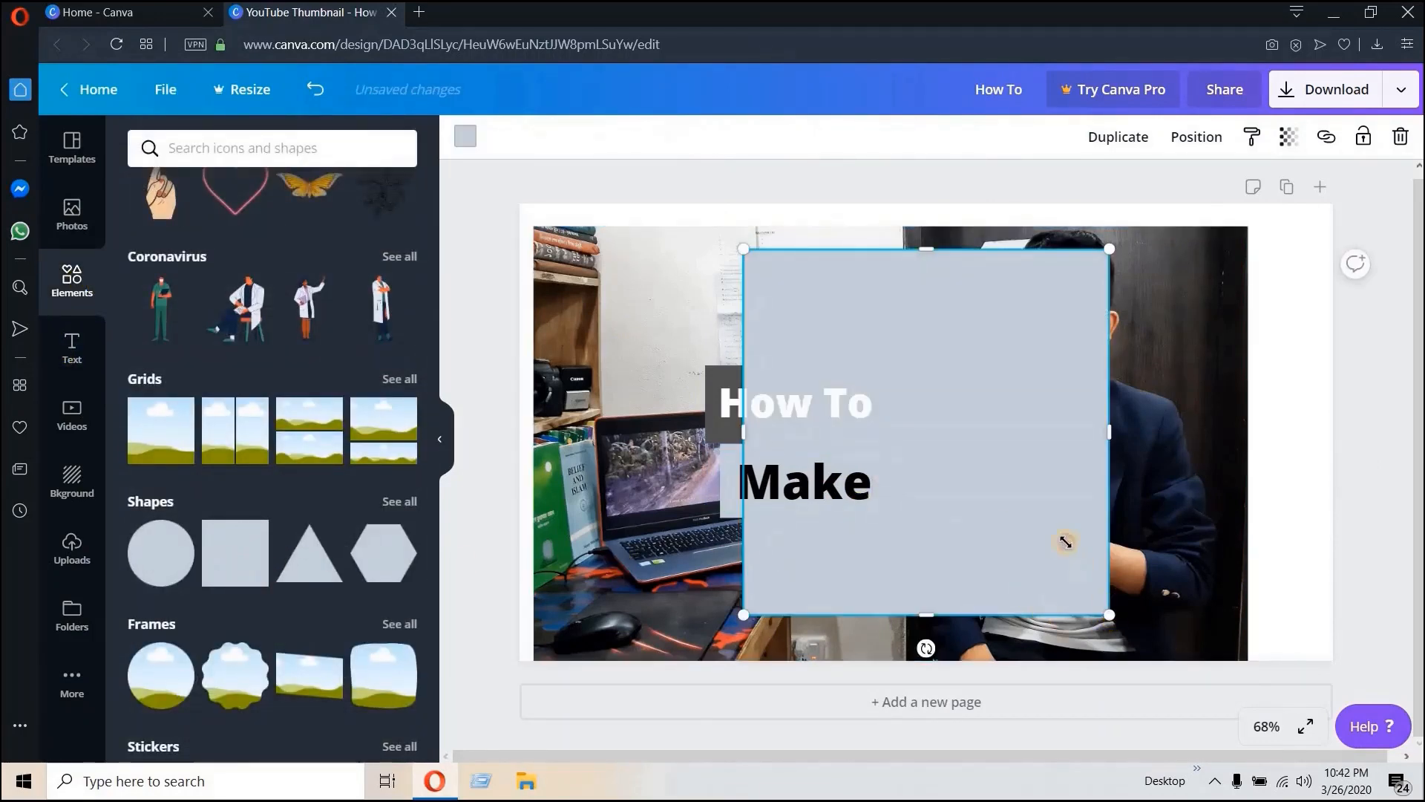
pyautogui.moveTo(1066, 542); pyautogui.dragTo(1112, 281)
pyautogui.moveTo(1112, 335); pyautogui.dragTo(1078, 297)
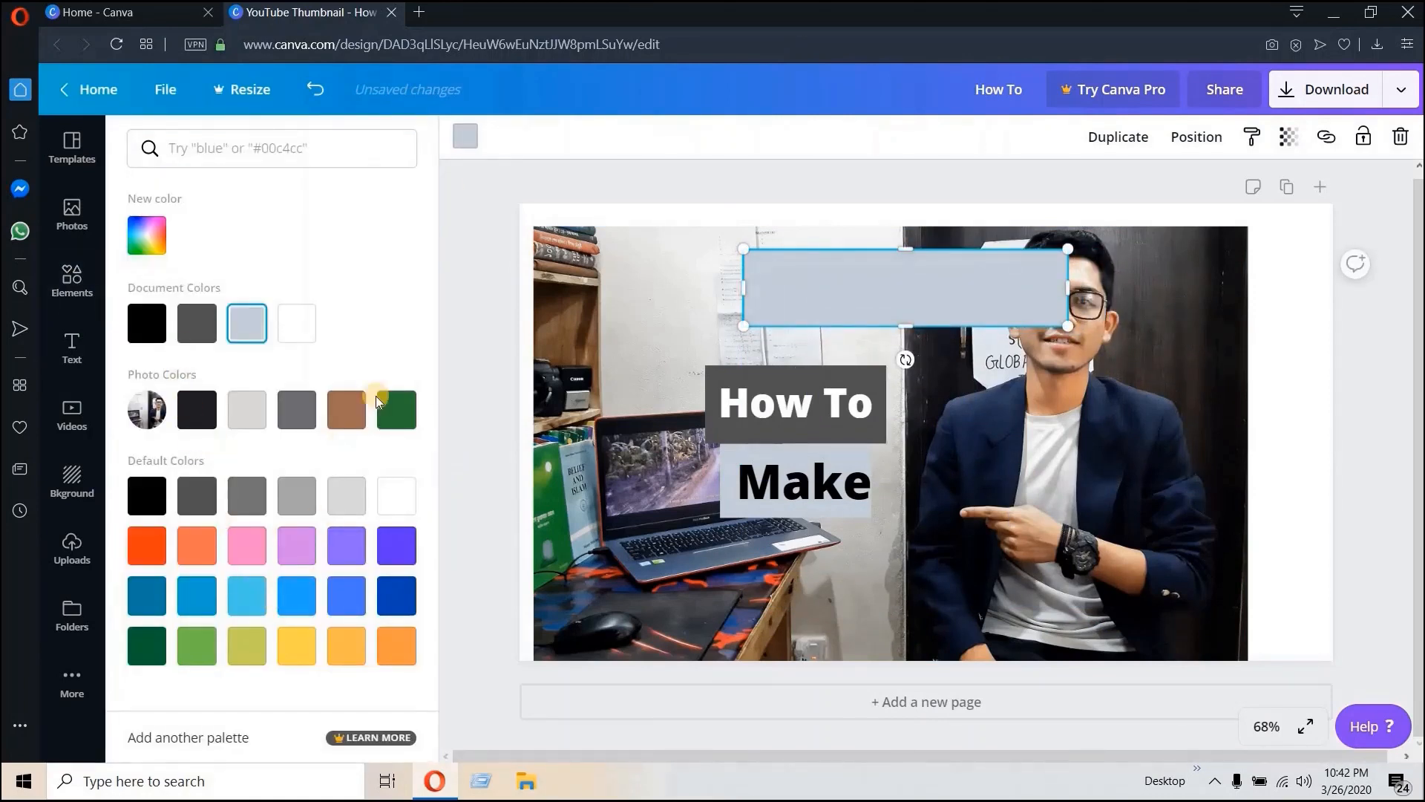
pyautogui.click(312, 645)
pyautogui.moveTo(825, 491); pyautogui.dragTo(749, 565)
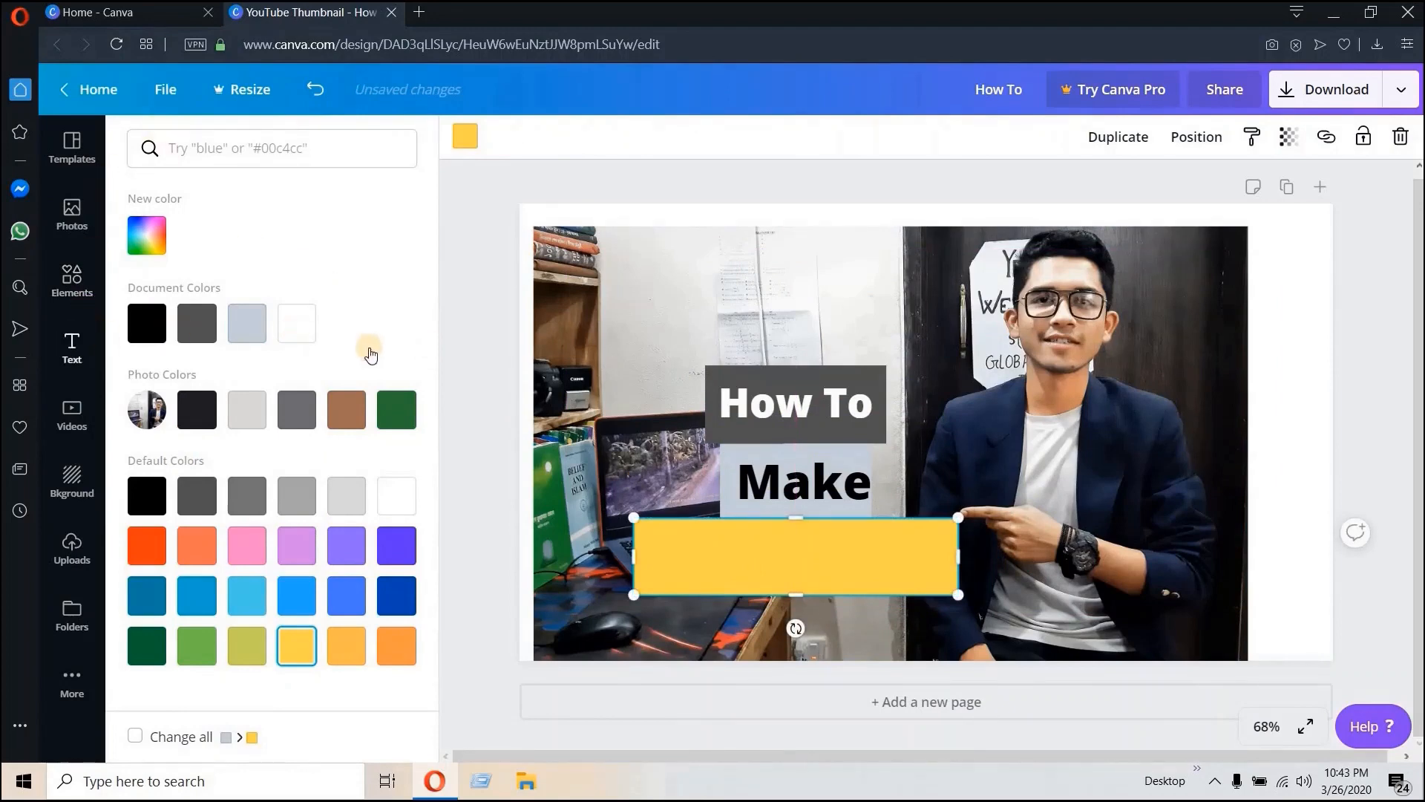
# Step: Add a heading below the yellow rectangle and replace its placeholder text with "Thumbnail for free"
pyautogui.click(72, 347)
pyautogui.moveTo(238, 231); pyautogui.dragTo(939, 635)
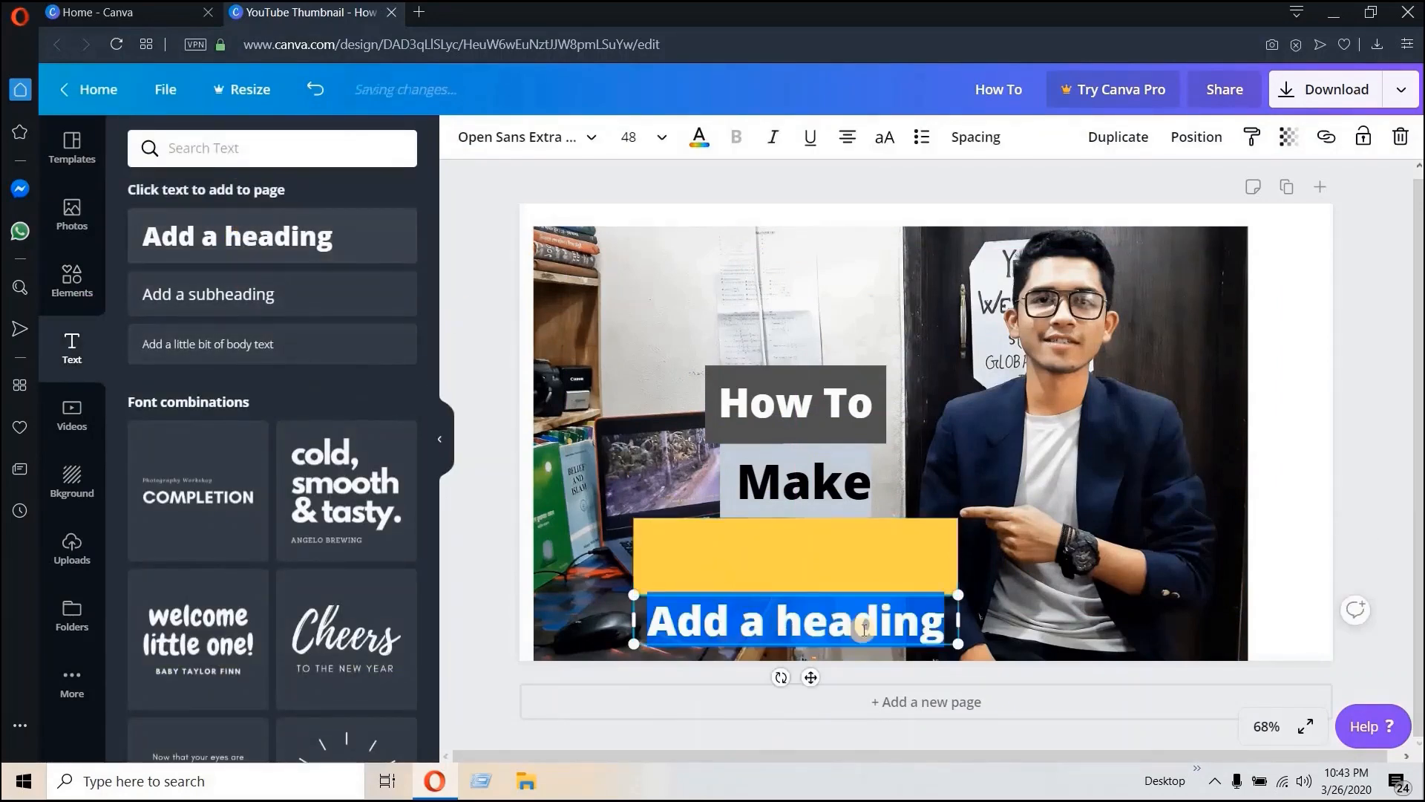
pyautogui.click(941, 635)
pyautogui.press('BackSpace')
pyautogui.press('BackSpace')
pyautogui.press('BackSpace')
pyautogui.press('BackSpace')
pyautogui.press('BackSpace')
pyautogui.press('BackSpace')
pyautogui.press('BackSpace')
pyautogui.press('BackSpace')
pyautogui.press('BackSpace')
pyautogui.press('BackSpace')
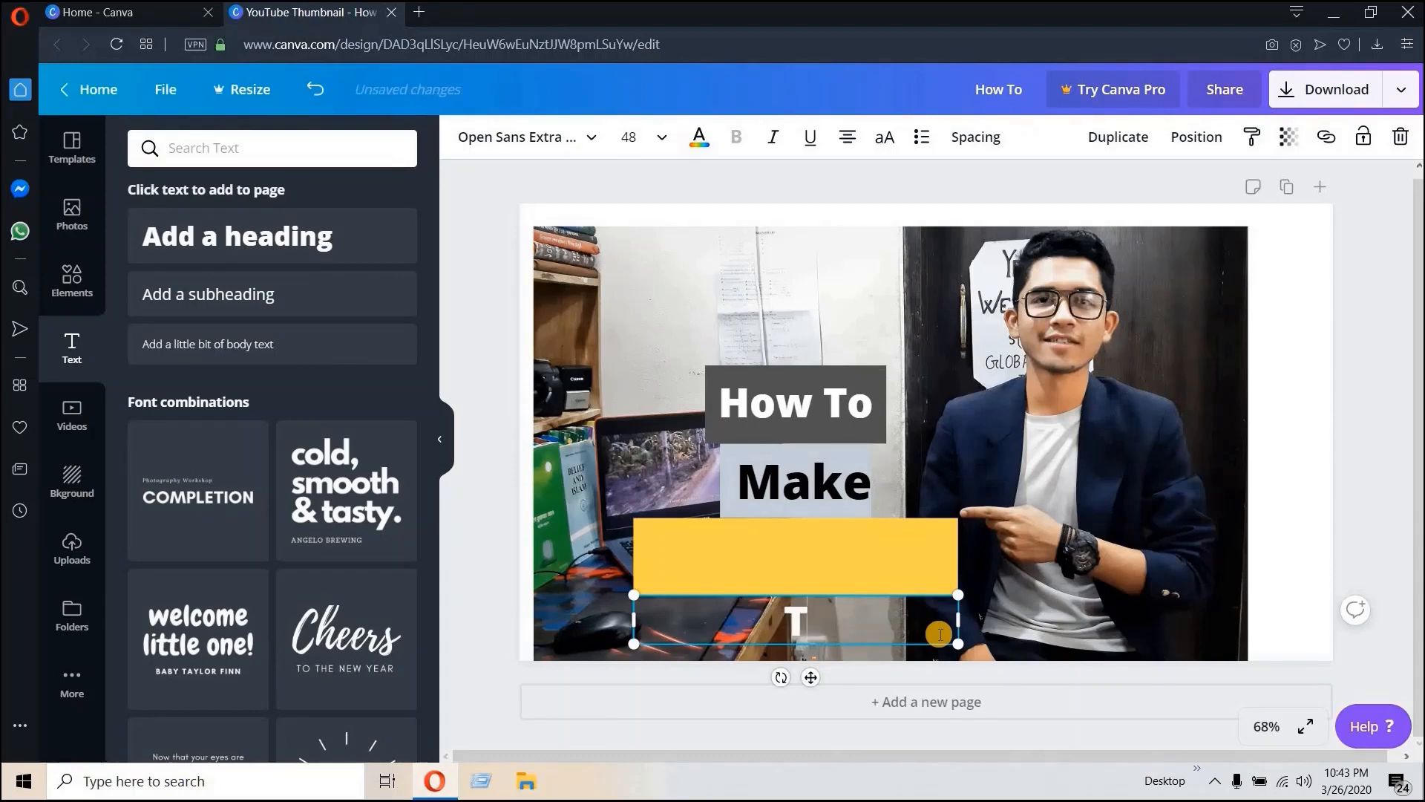
pyautogui.write('Thumbn')
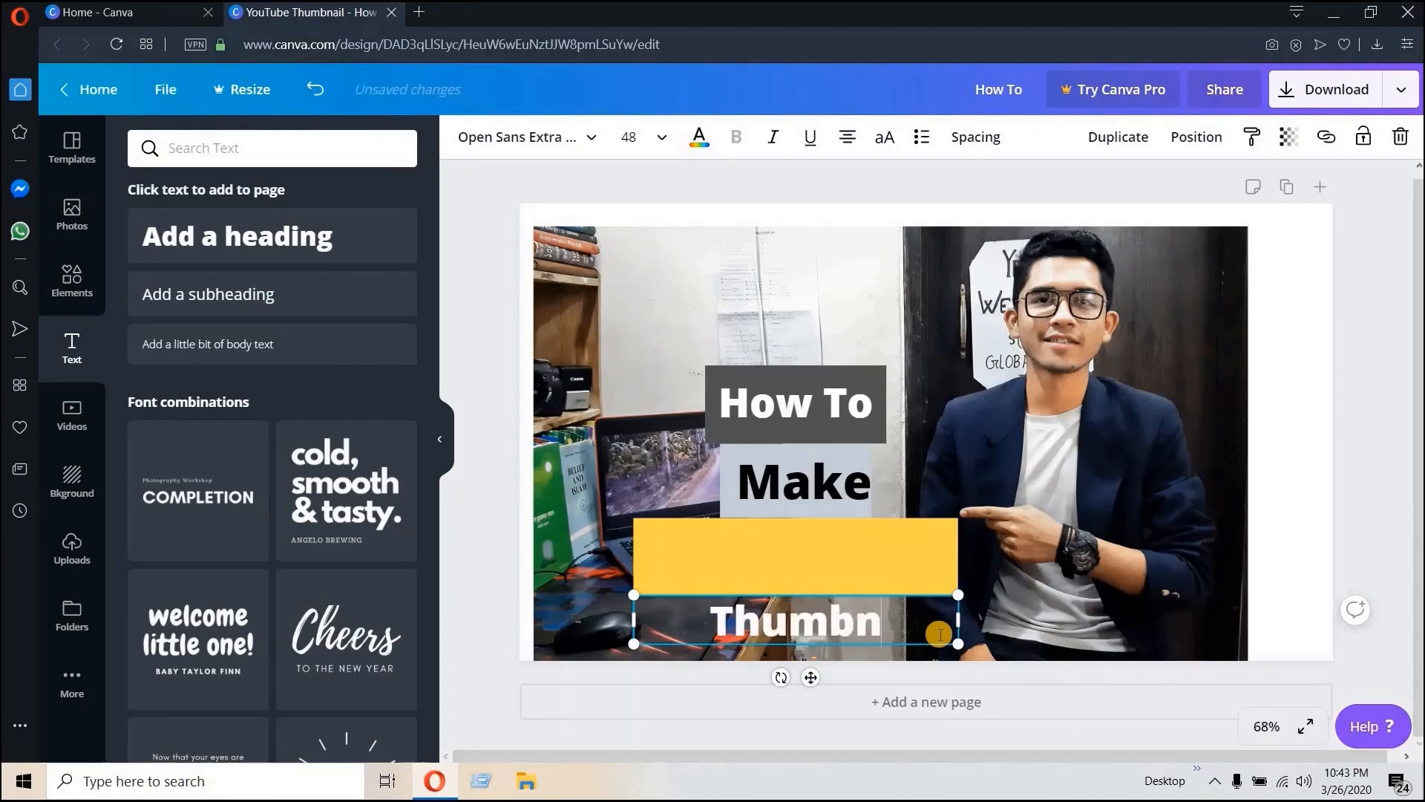
pyautogui.write('ail f')
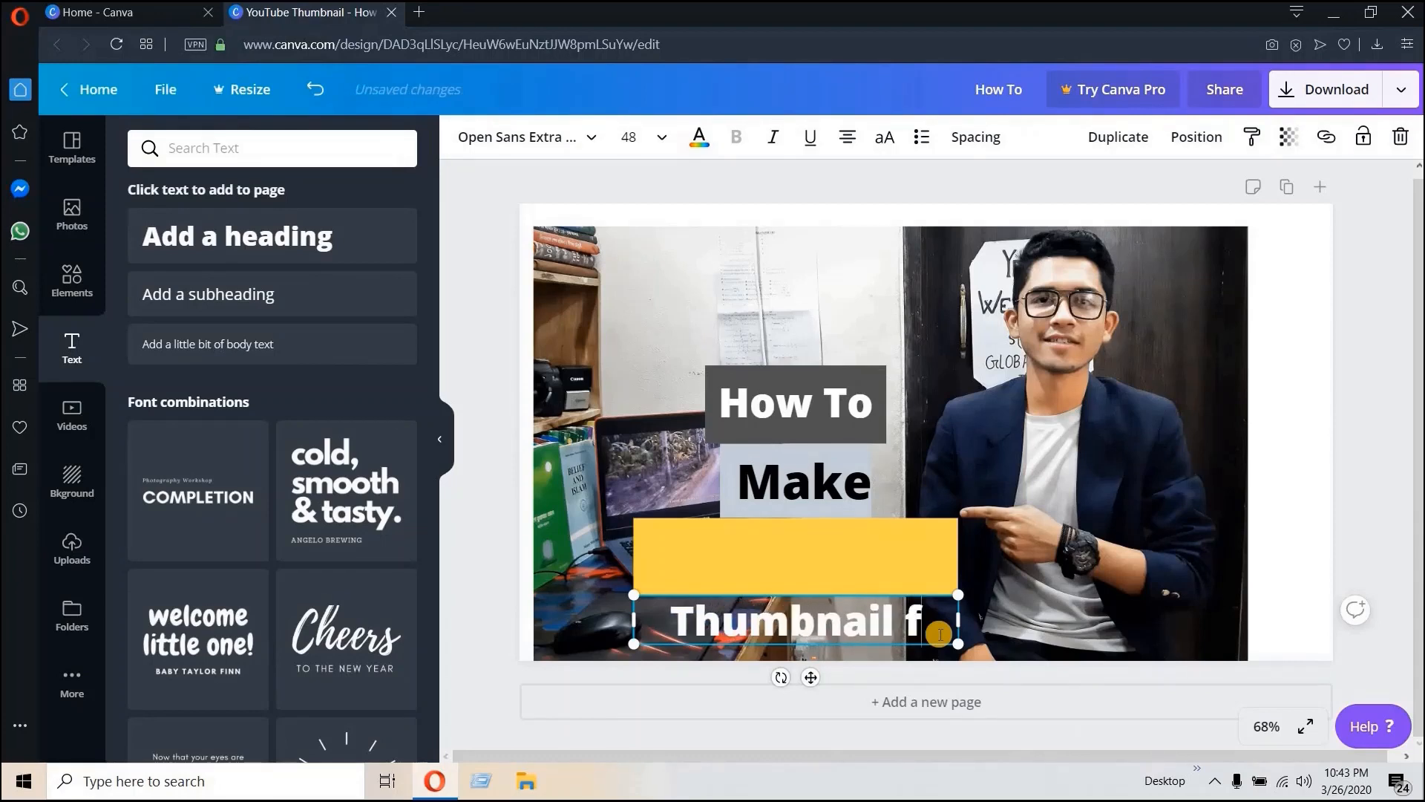
pyautogui.write('or free')
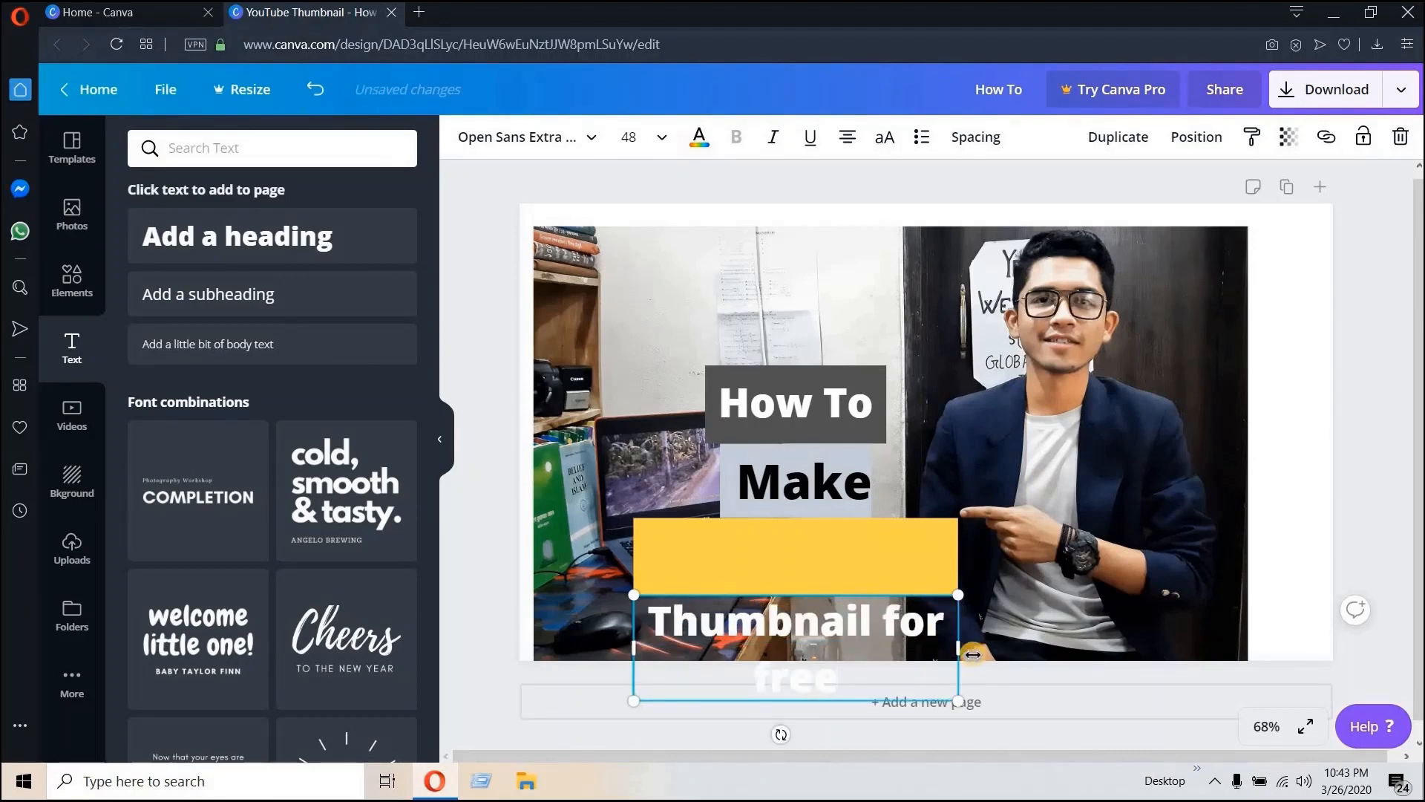
# Step: Widen the "Thumbnail for free" text box to a single line, widen the yellow rectangle to match, and place the text on it
pyautogui.moveTo(980, 640); pyautogui.dragTo(1095, 640)
pyautogui.moveTo(891, 620); pyautogui.dragTo(840, 566)
pyautogui.click(841, 567)
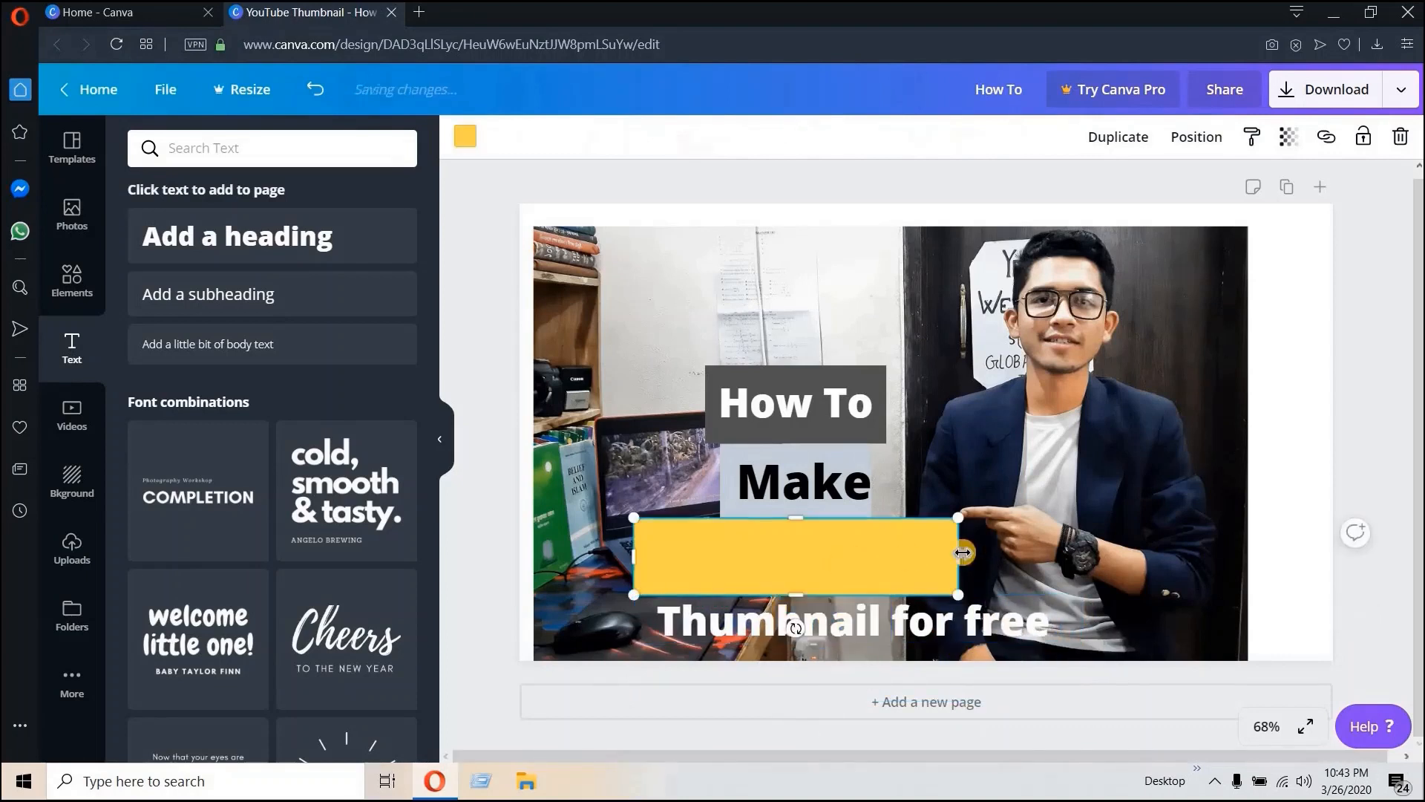
pyautogui.moveTo(958, 557); pyautogui.dragTo(1000, 557)
pyautogui.moveTo(848, 566); pyautogui.dragTo(809, 564)
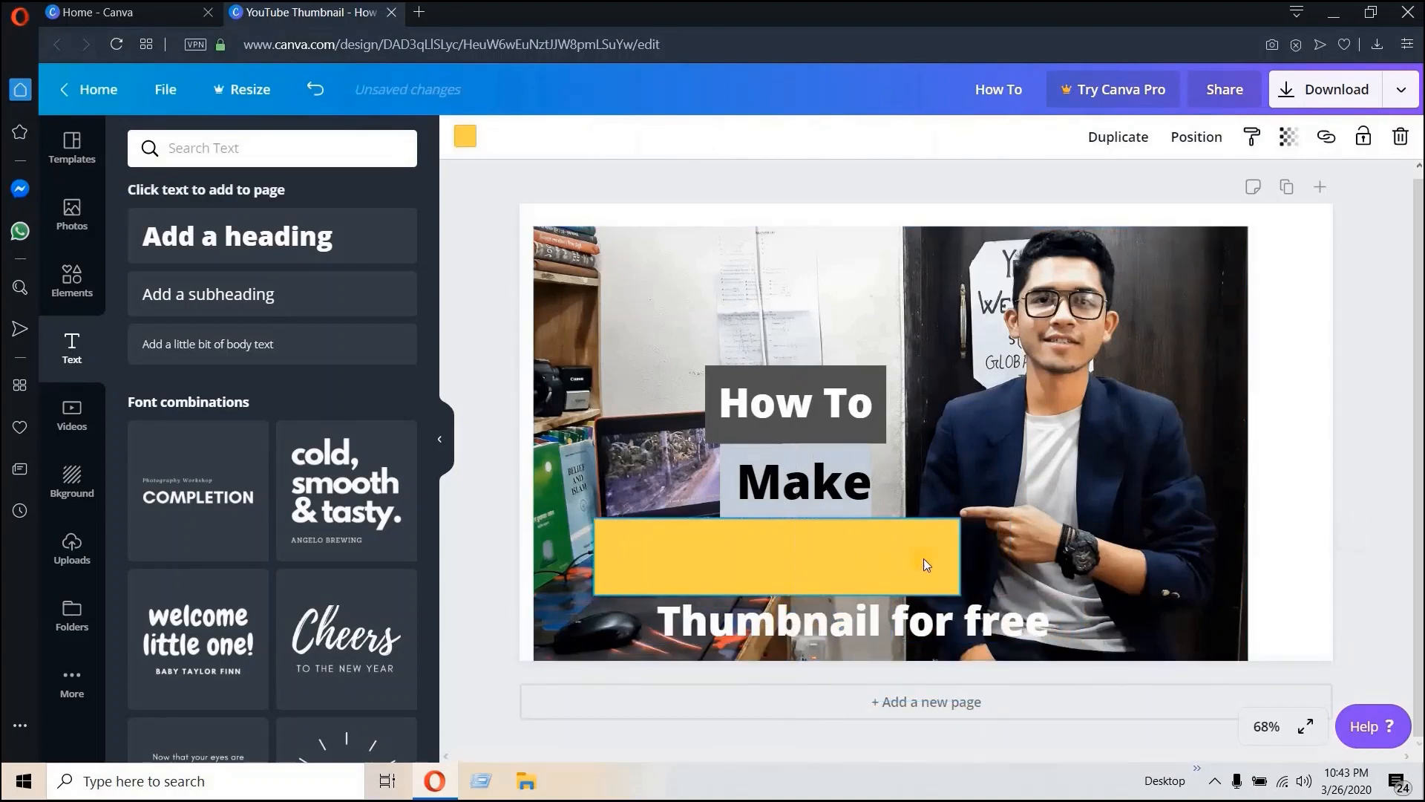
pyautogui.moveTo(1021, 547); pyautogui.dragTo(1091, 587)
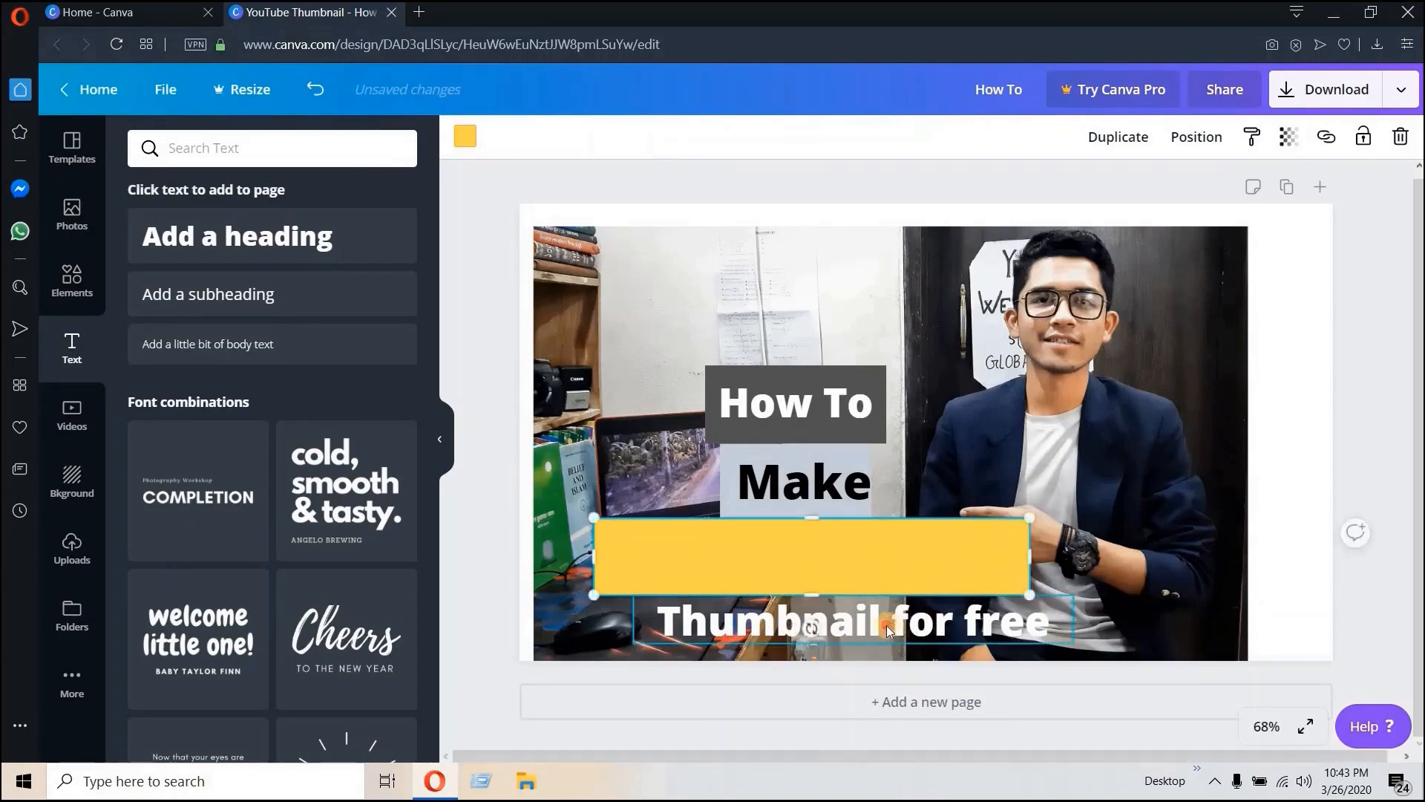
pyautogui.moveTo(886, 625); pyautogui.dragTo(845, 555)
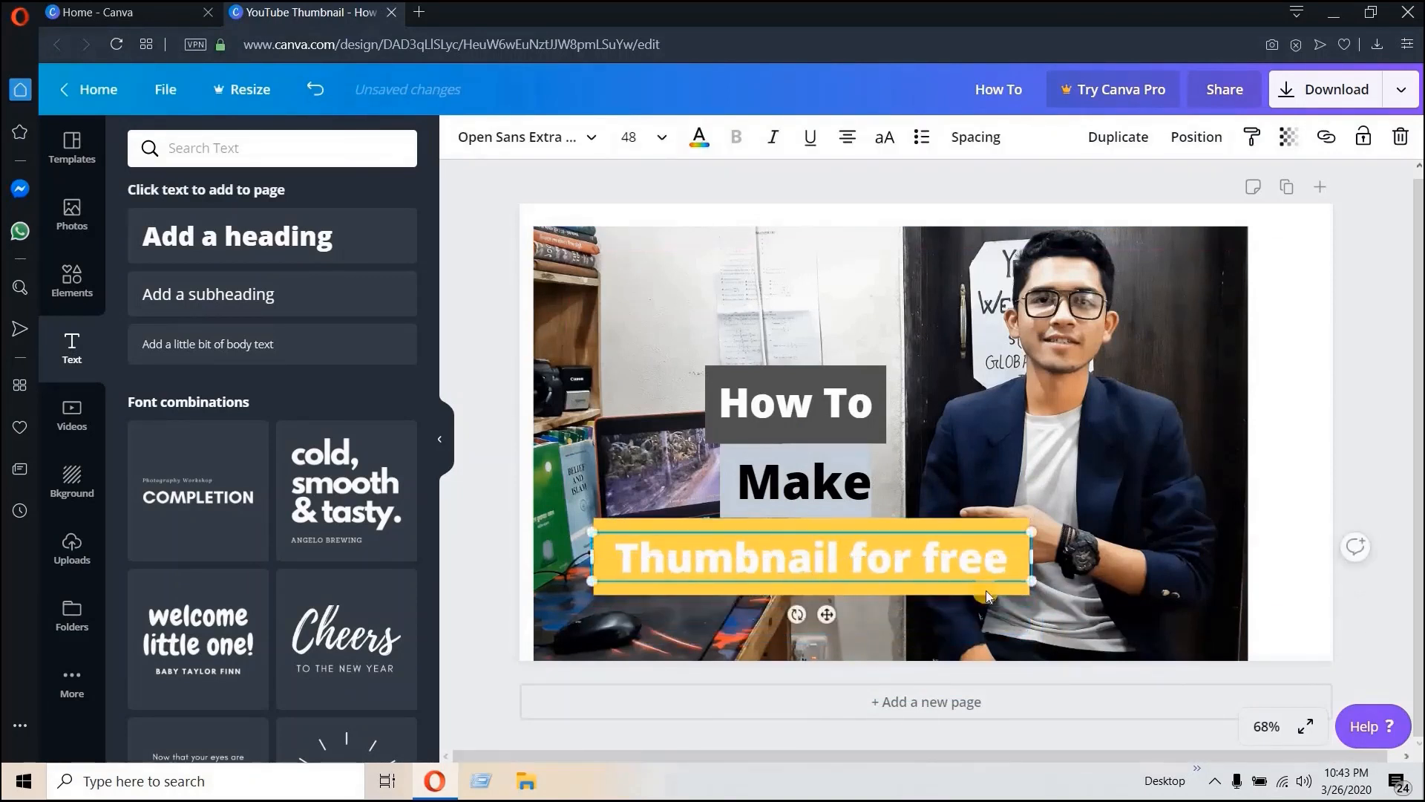
# Step: Reduce the yellow rectangle's height so it fits closely around "Thumbnail for free"
pyautogui.click(881, 591)
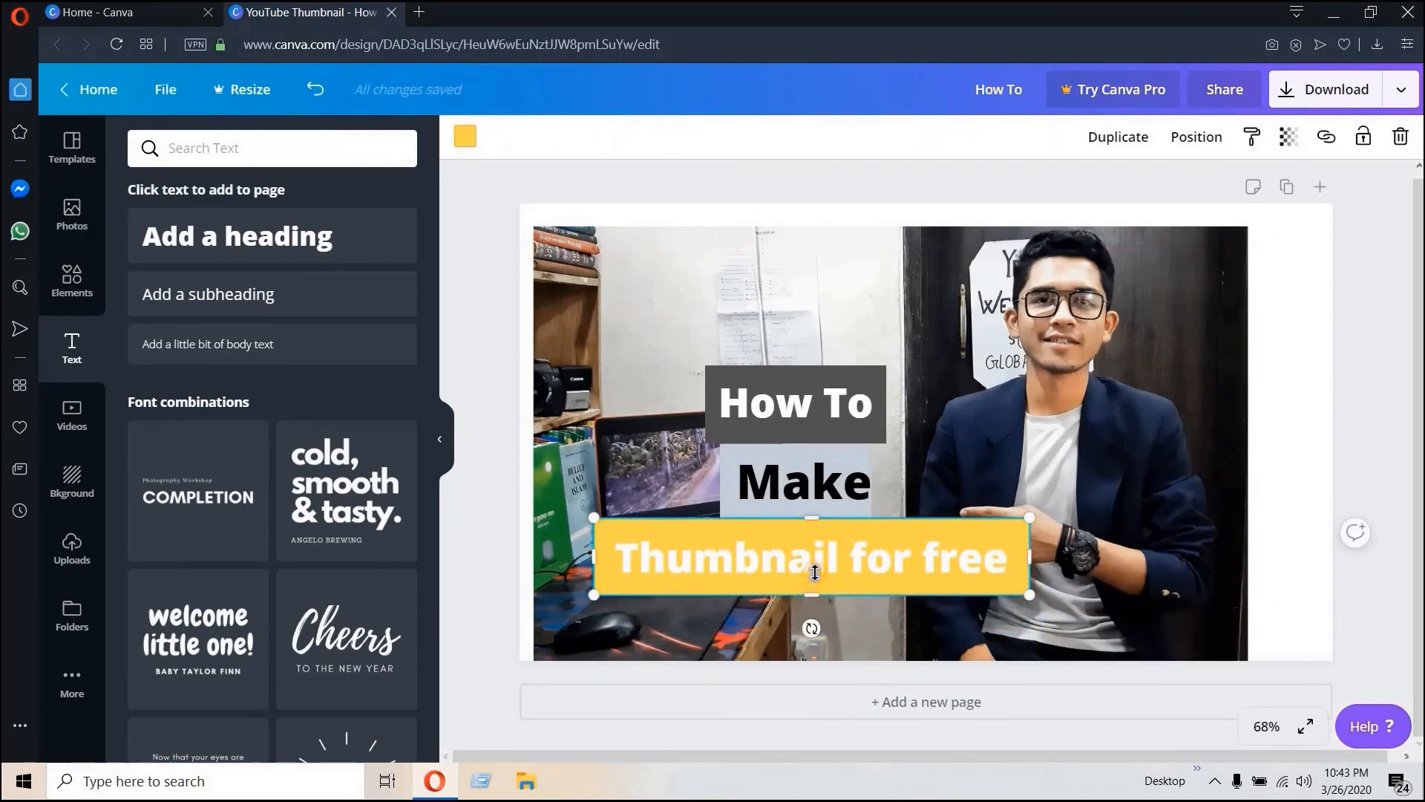
pyautogui.moveTo(815, 594); pyautogui.dragTo(820, 524)
pyautogui.click(898, 615)
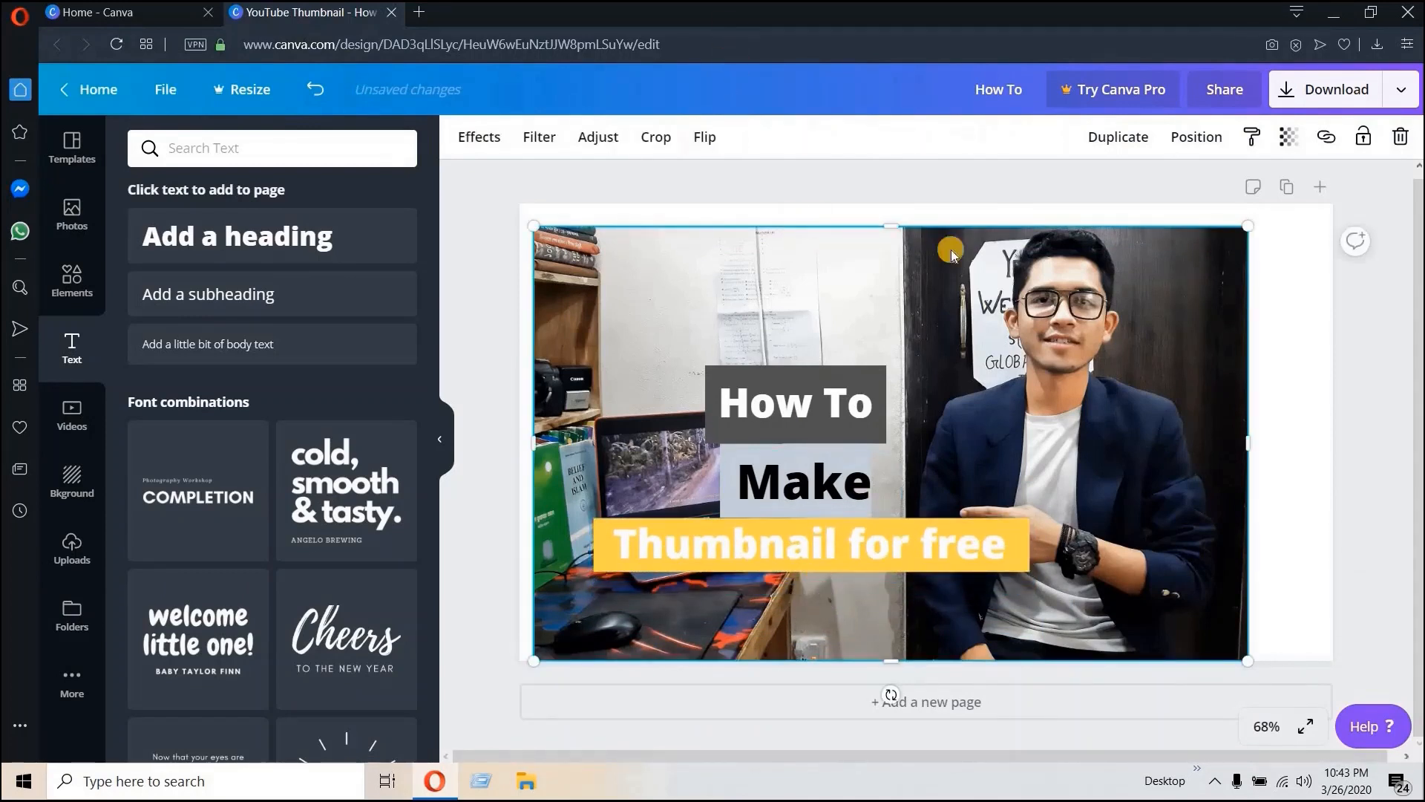
# Step: Upload the YouTube logo image from the computer's Downloads folder
pyautogui.click(72, 548)
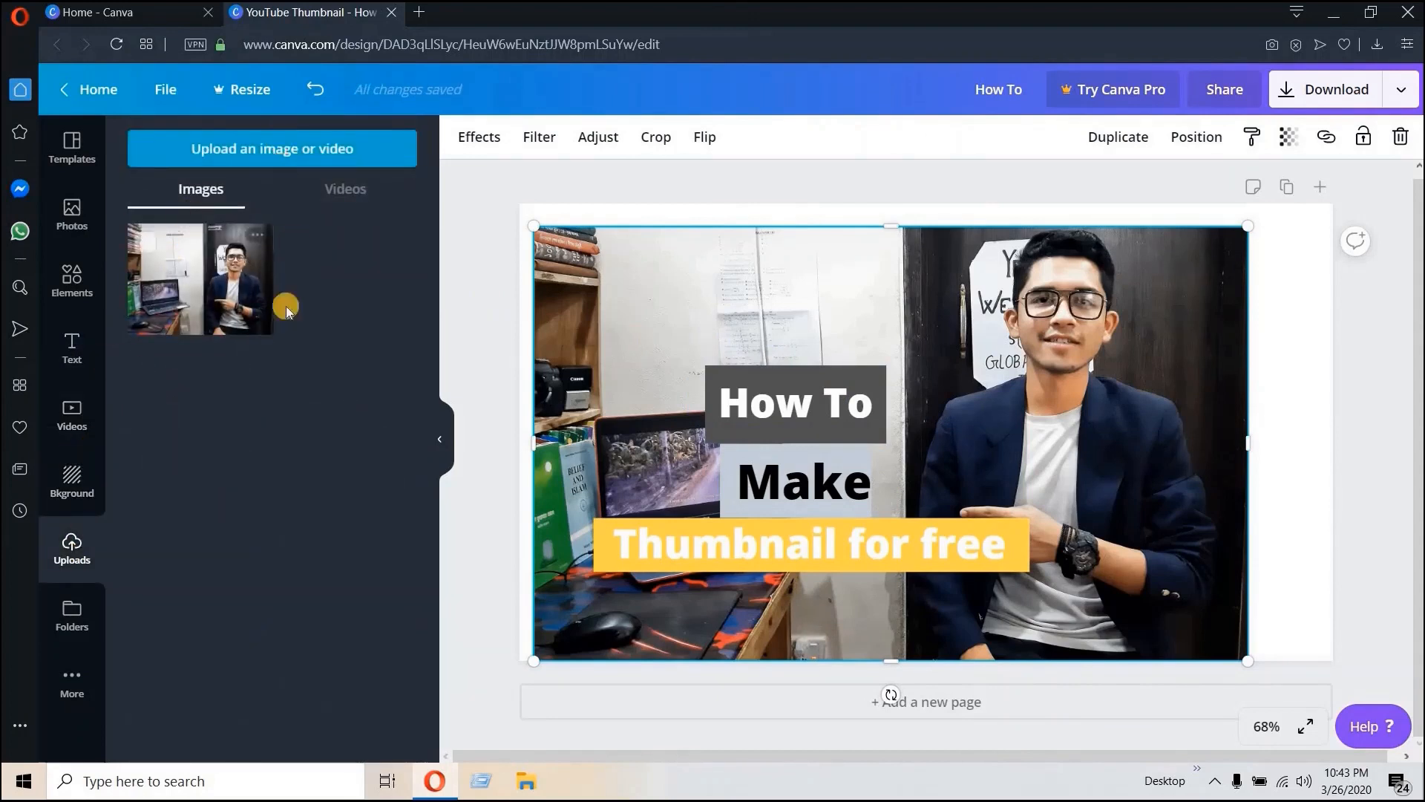
pyautogui.click(279, 140)
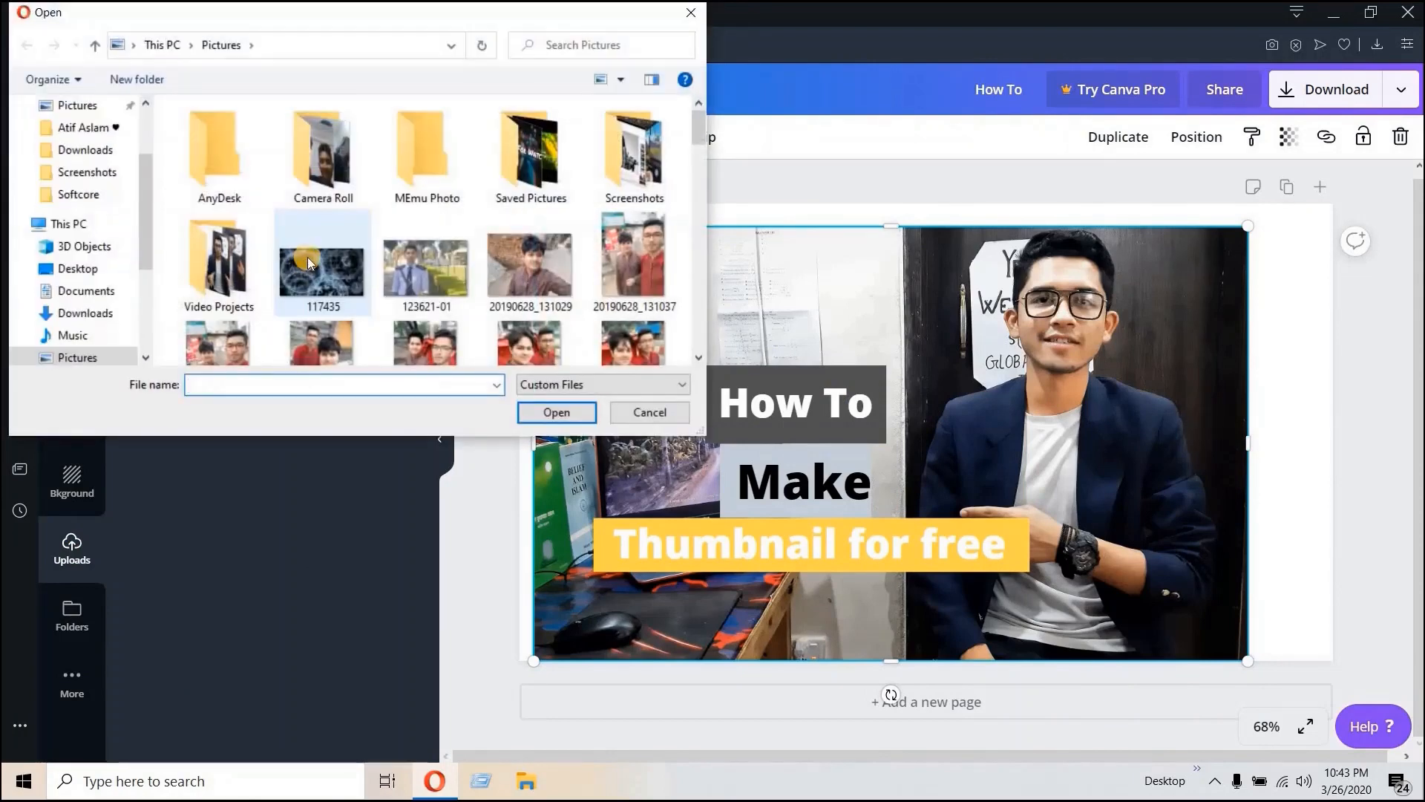
pyautogui.scroll(-1, 308, 257)
pyautogui.scroll(-4, 191, 245)
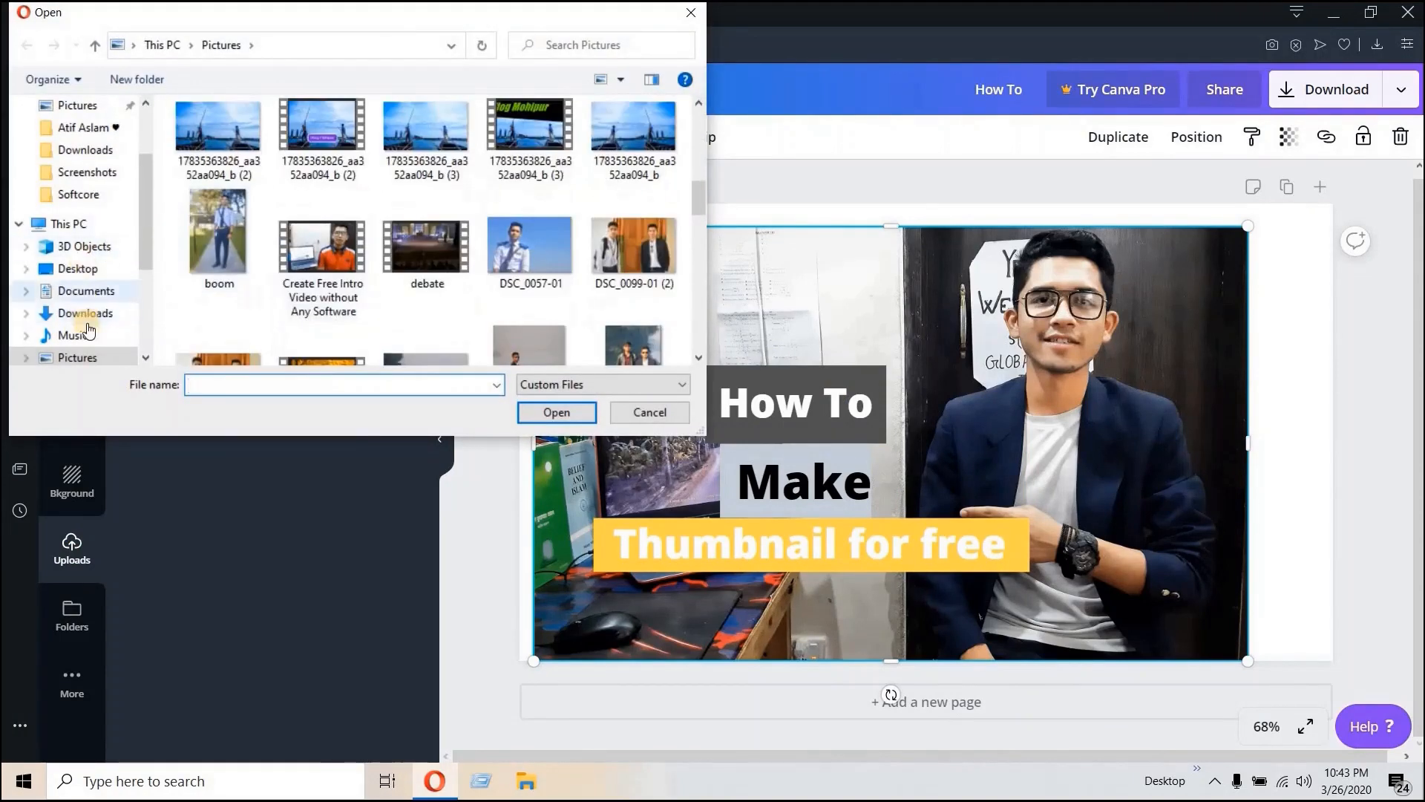
pyautogui.click(73, 334)
pyautogui.click(87, 313)
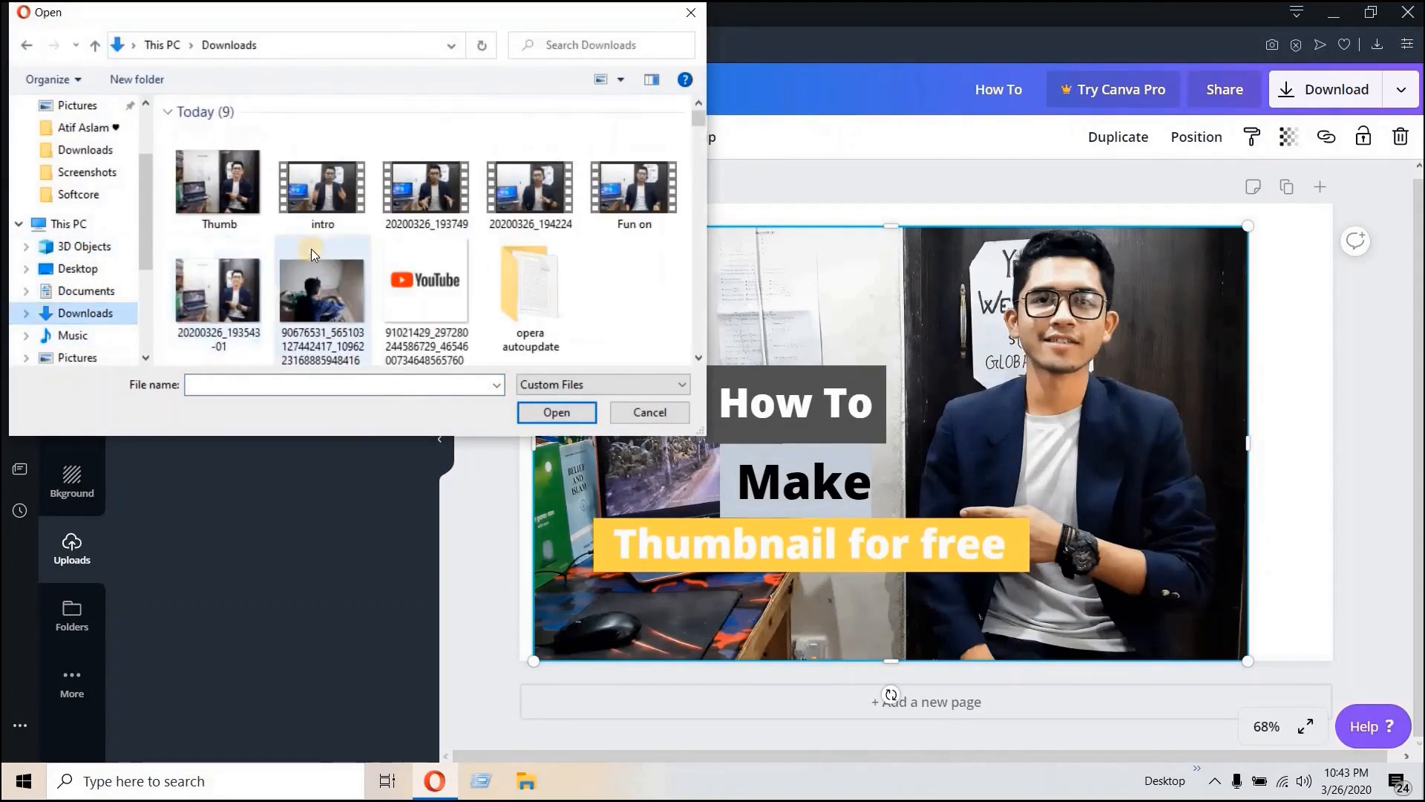
pyautogui.click(409, 298)
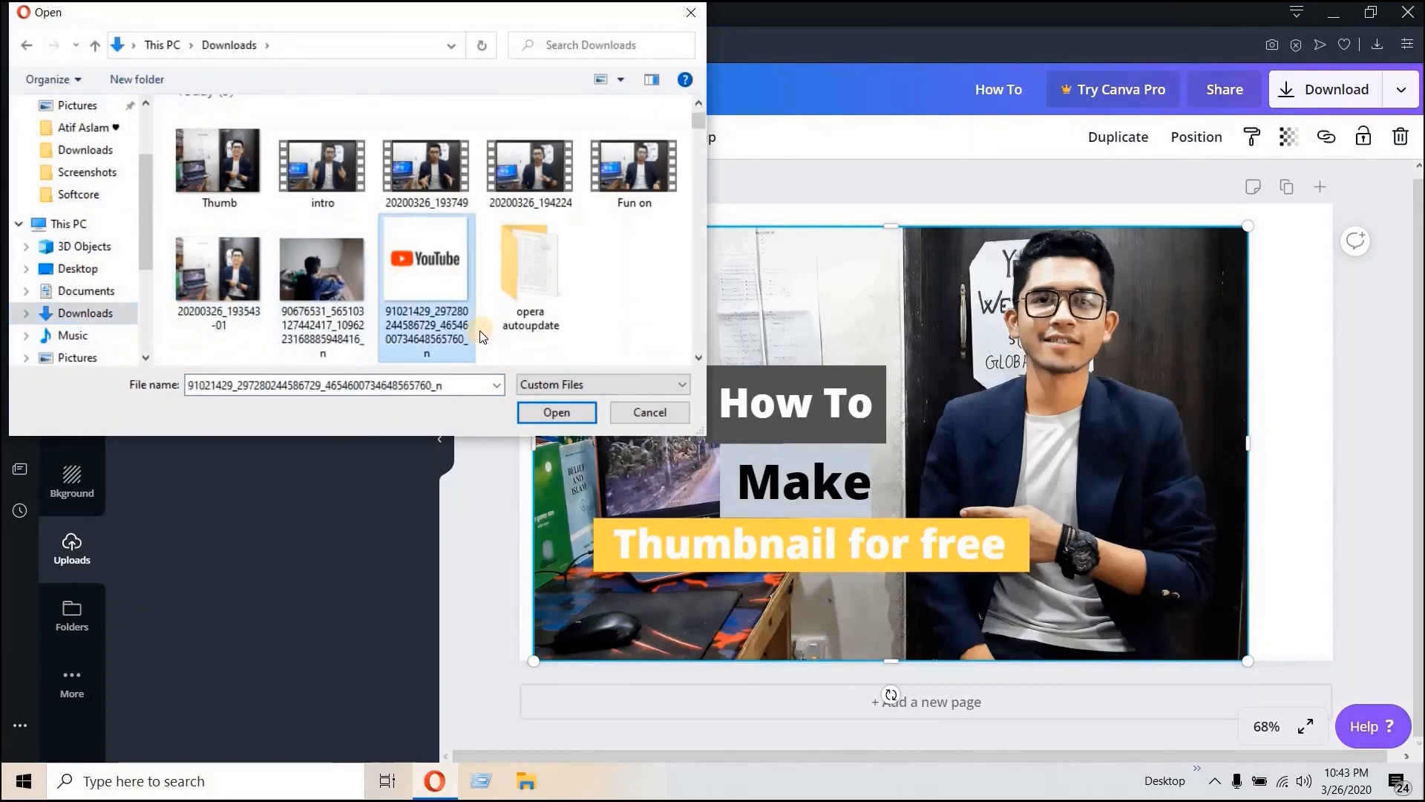
pyautogui.click(556, 410)
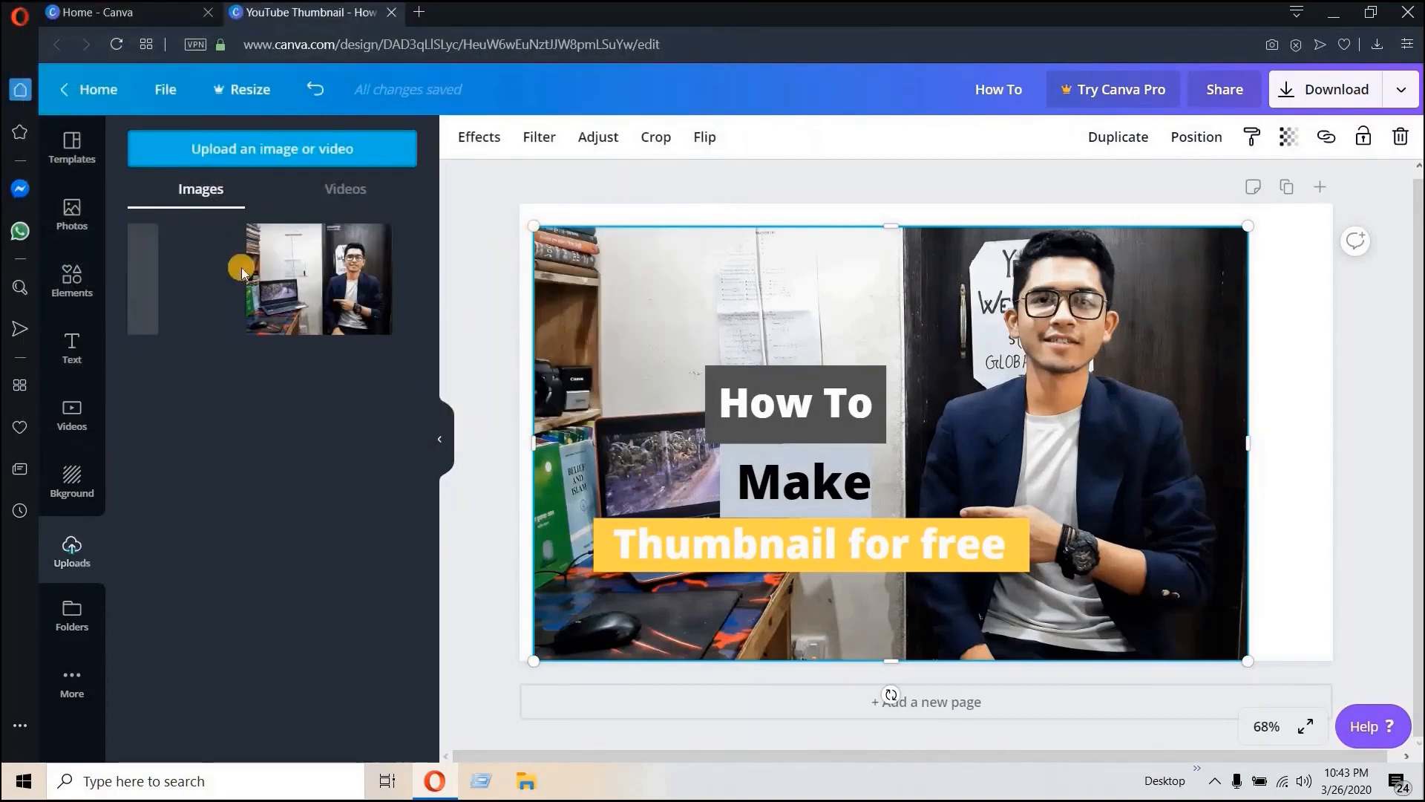
# Step: Add the uploaded YouTube logo to the design, shrink it, and place it in the photo's lower-right corner
pyautogui.click(188, 292)
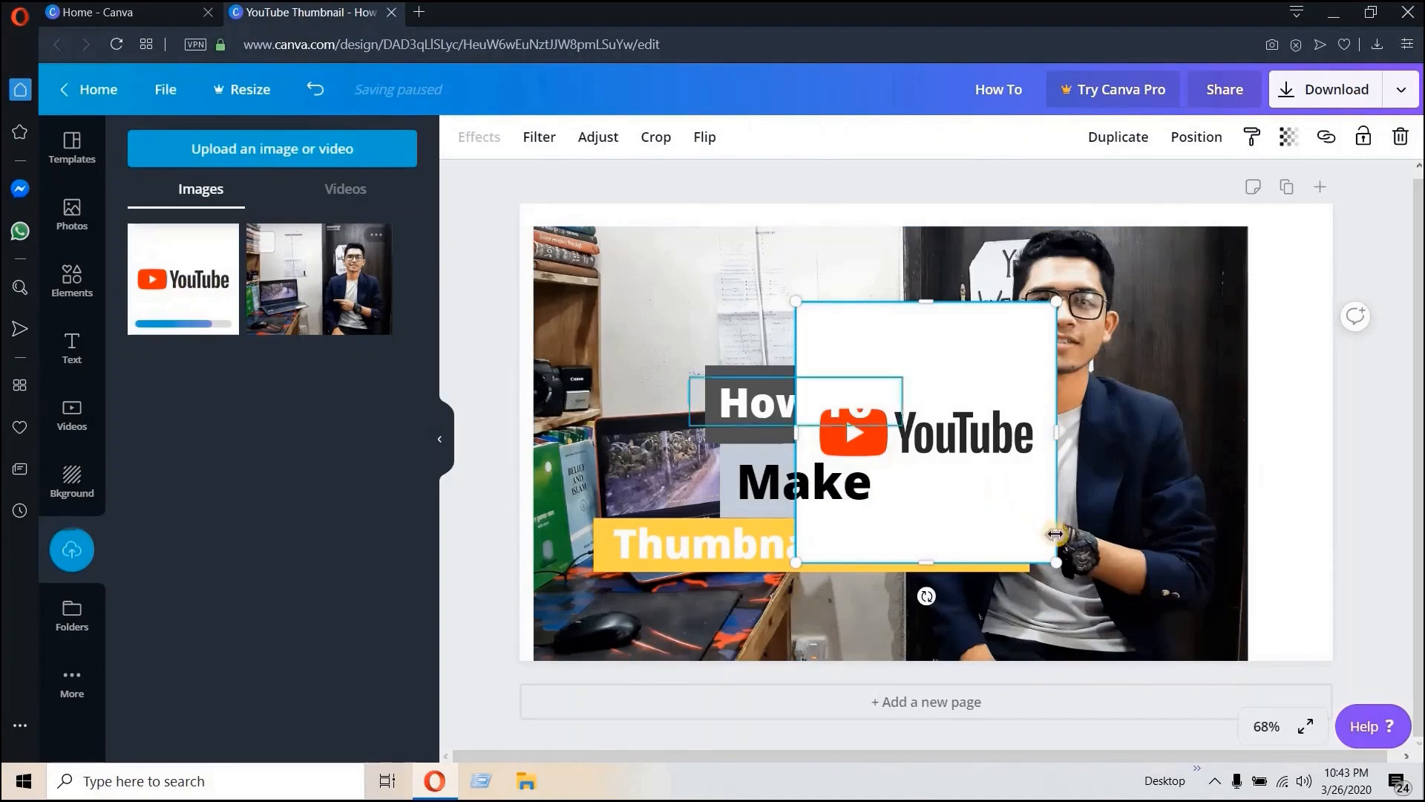
pyautogui.moveTo(988, 488); pyautogui.dragTo(978, 484)
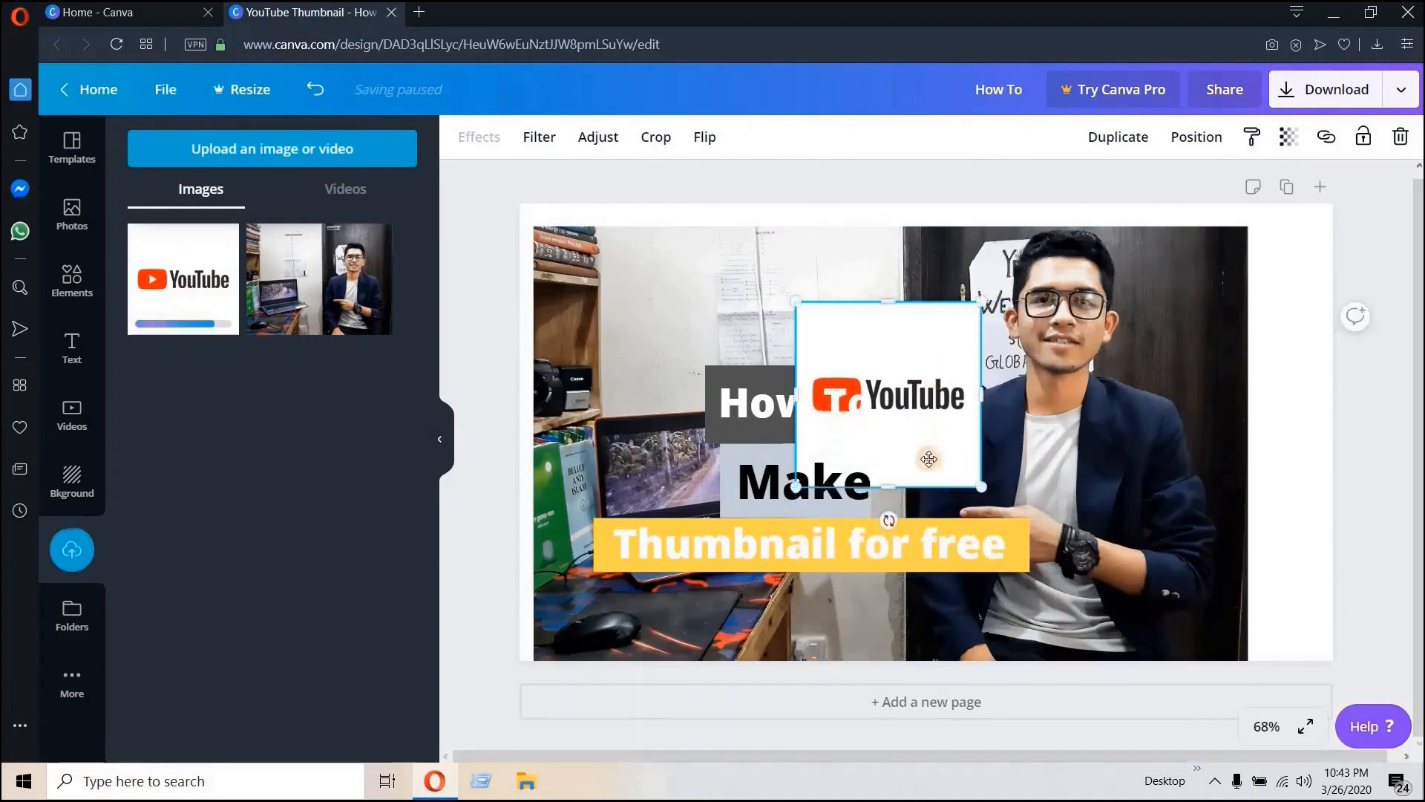
pyautogui.moveTo(850, 396); pyautogui.dragTo(573, 628)
pyautogui.moveTo(1244, 323)
pyautogui.mouseDown()
pyautogui.moveTo(1238, 349)
pyautogui.moveTo(1247, 324)
pyautogui.mouseUp()
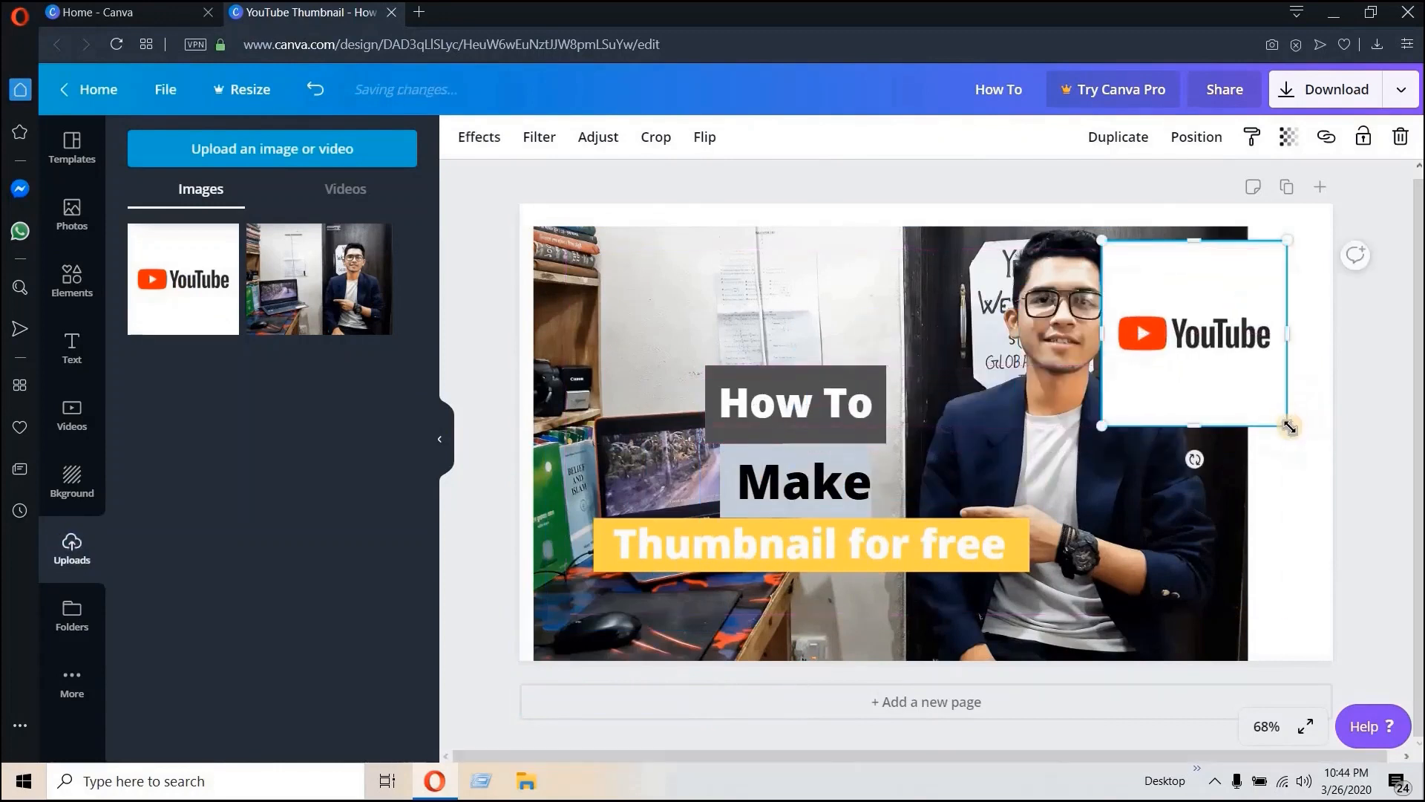
pyautogui.moveTo(1287, 425); pyautogui.dragTo(1192, 360)
pyautogui.moveTo(1174, 291); pyautogui.dragTo(1210, 608)
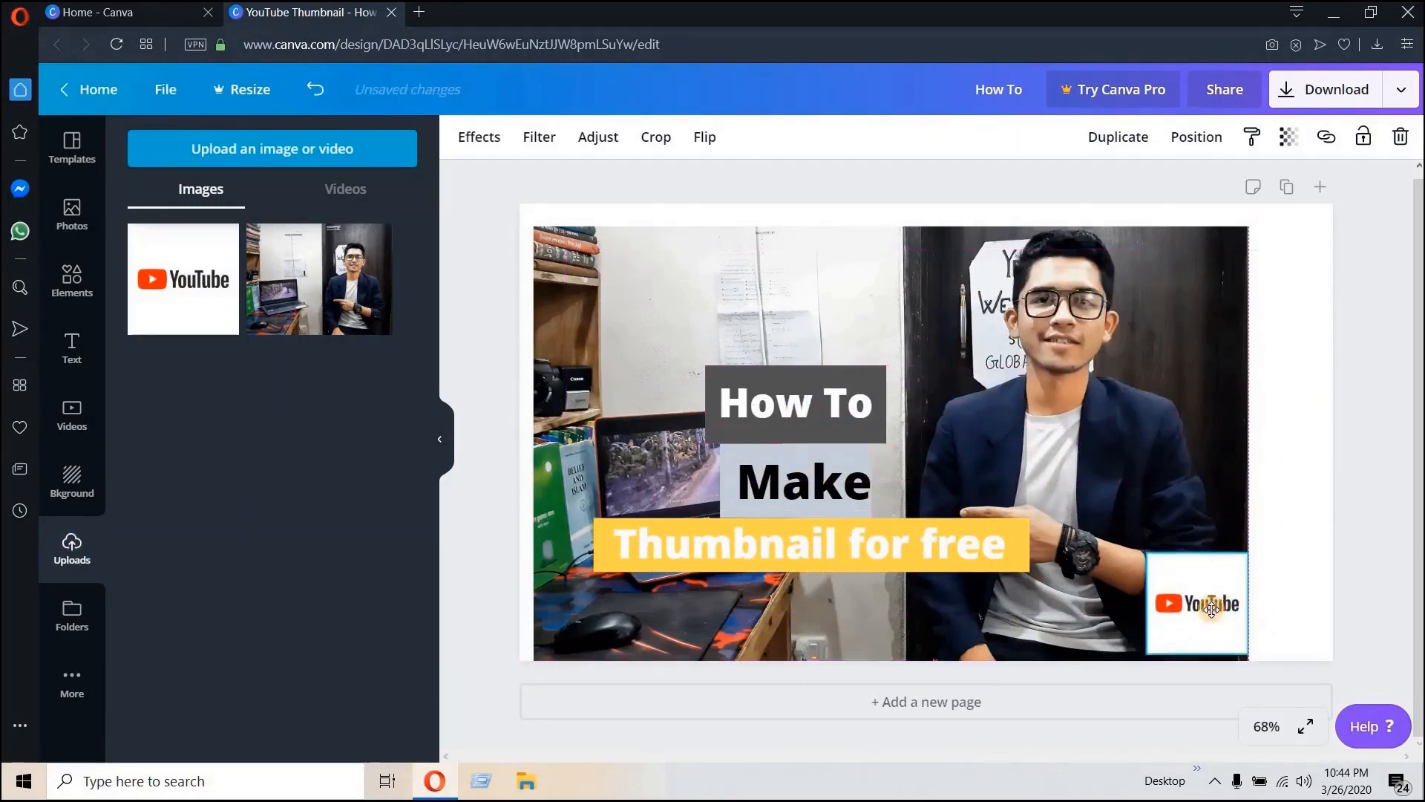
pyautogui.click(1186, 466)
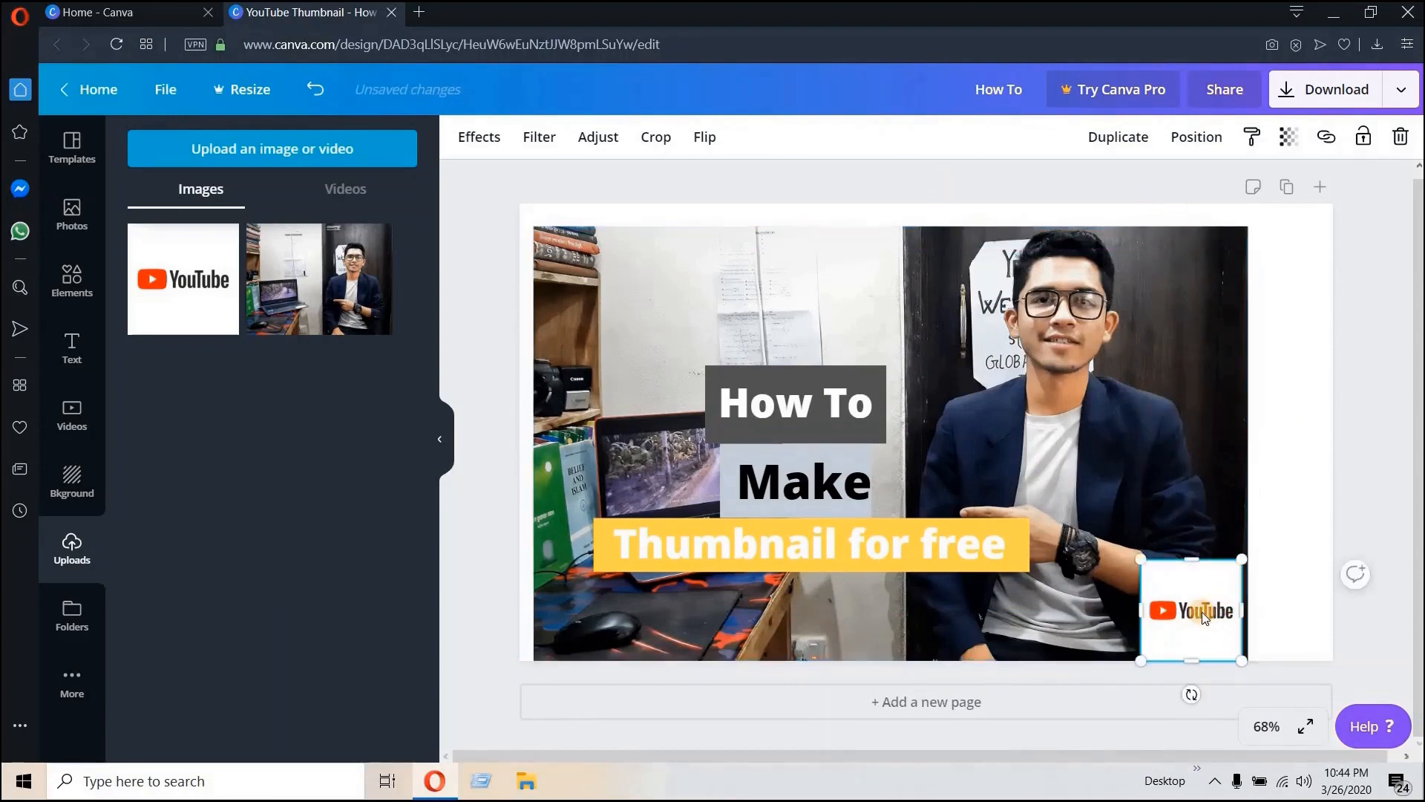
pyautogui.moveTo(1201, 612); pyautogui.dragTo(1207, 612)
# Step: Search the stock photos for "Computer", add the free dark laptop photo, and fit it small into the main photo's upper-left corner
pyautogui.click(279, 421)
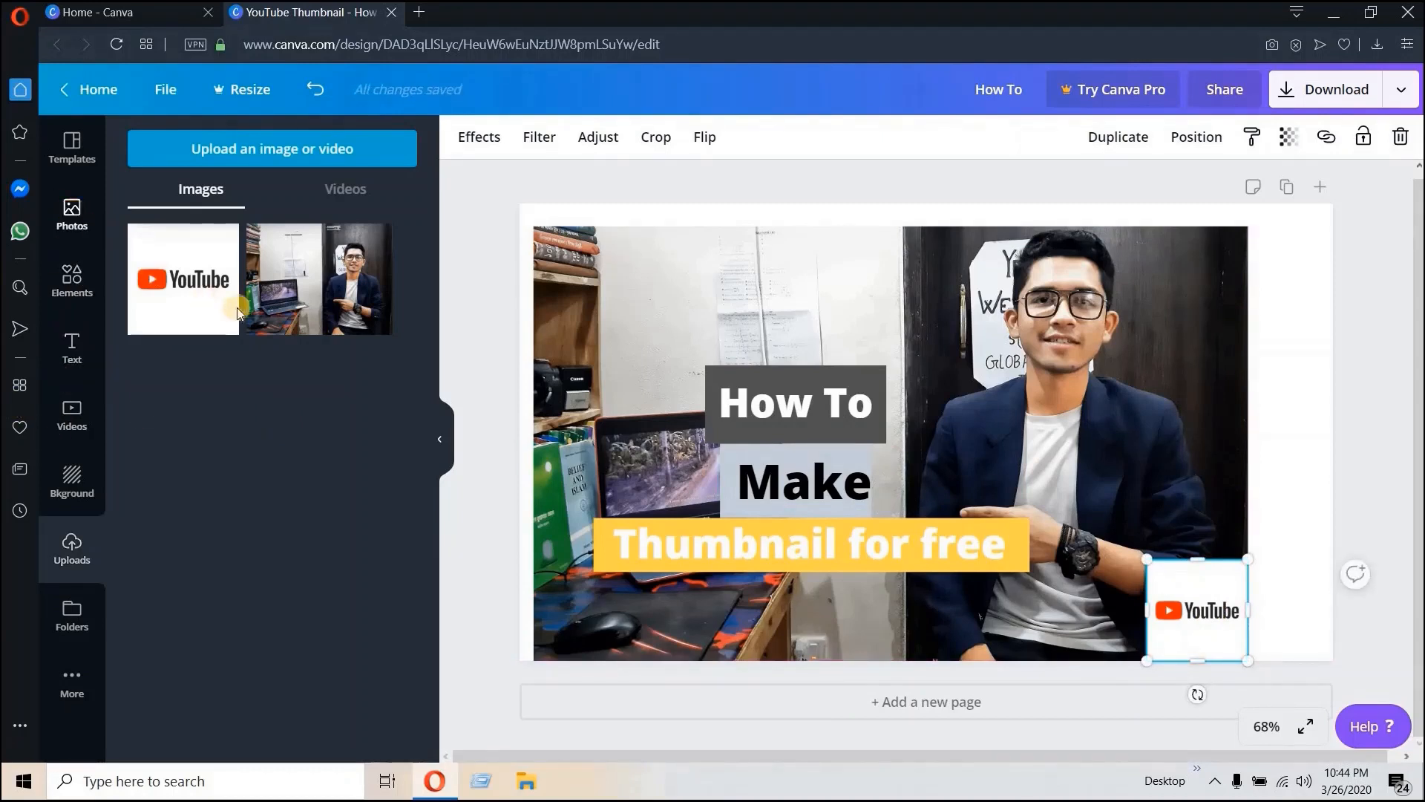
pyautogui.click(186, 207)
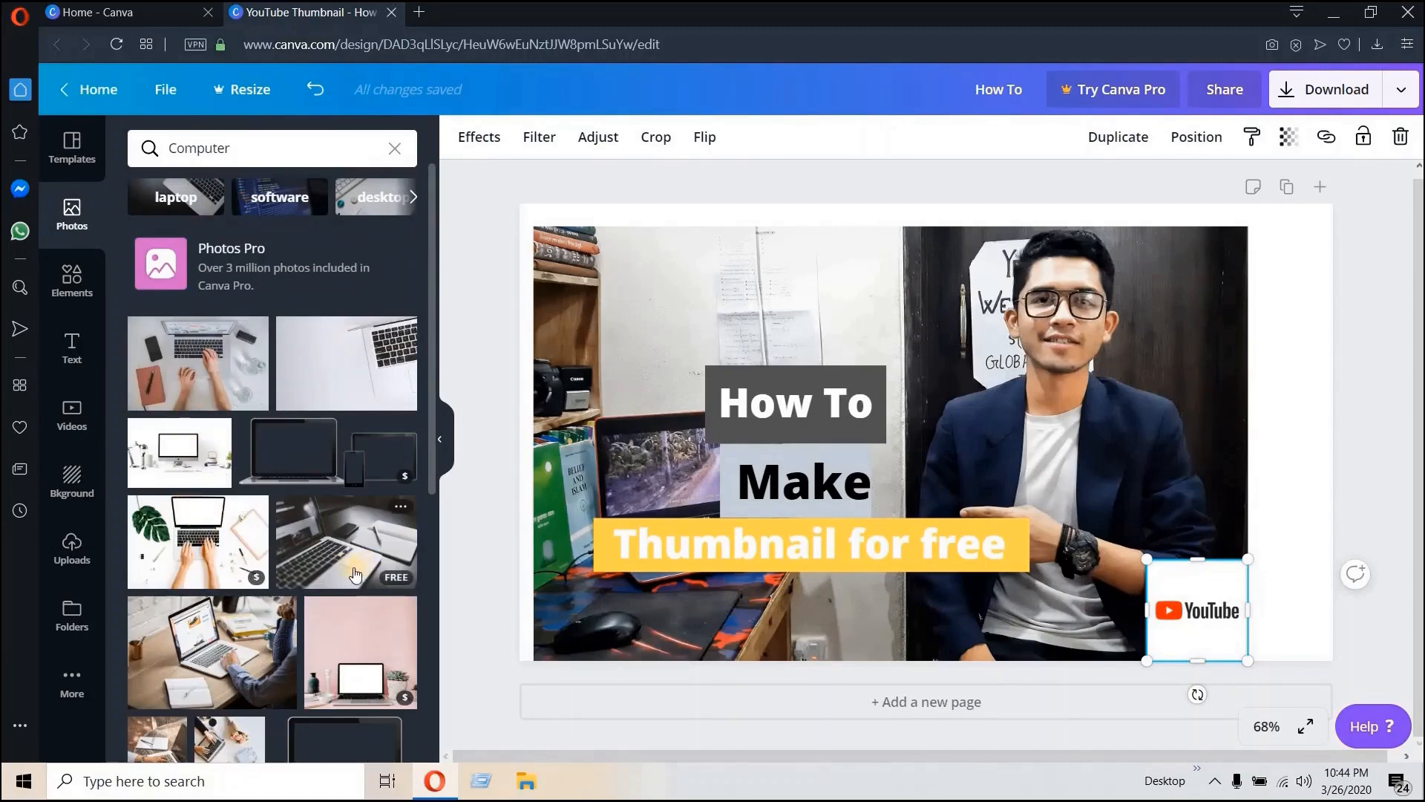
pyautogui.click(338, 542)
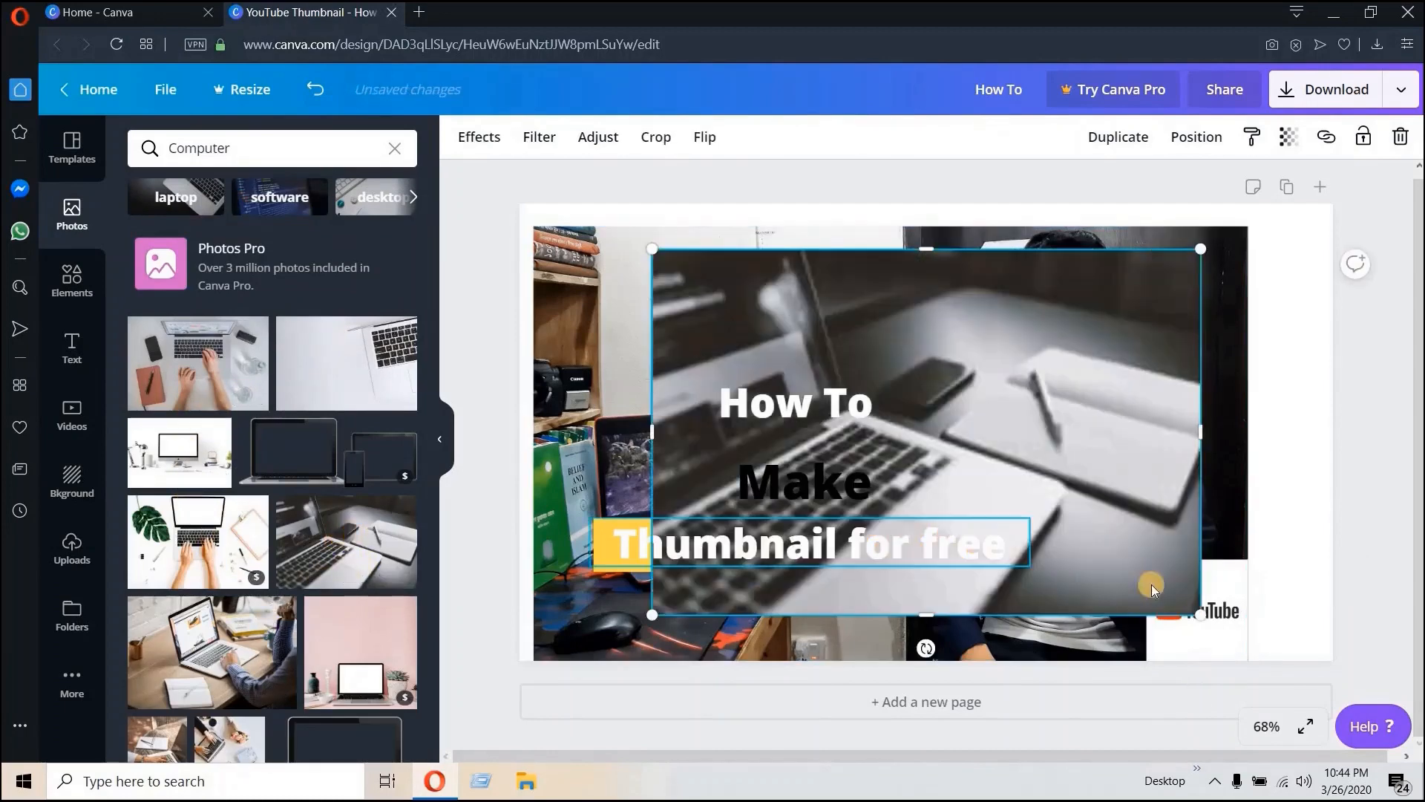
pyautogui.moveTo(1145, 573); pyautogui.dragTo(633, 274)
pyautogui.click(906, 328)
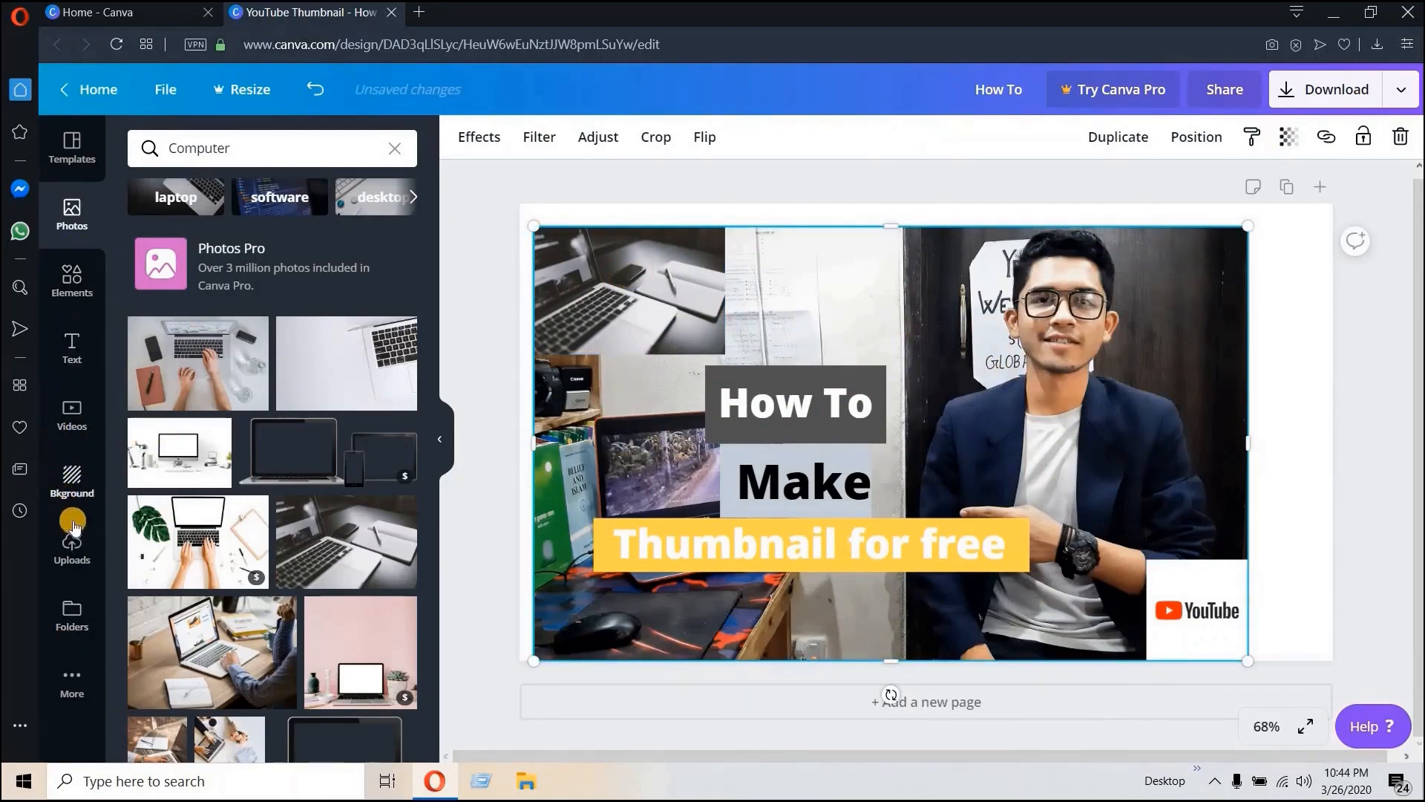
# Step: Apply the multicolored blue, orange and red paint texture as the page background
pyautogui.click(77, 486)
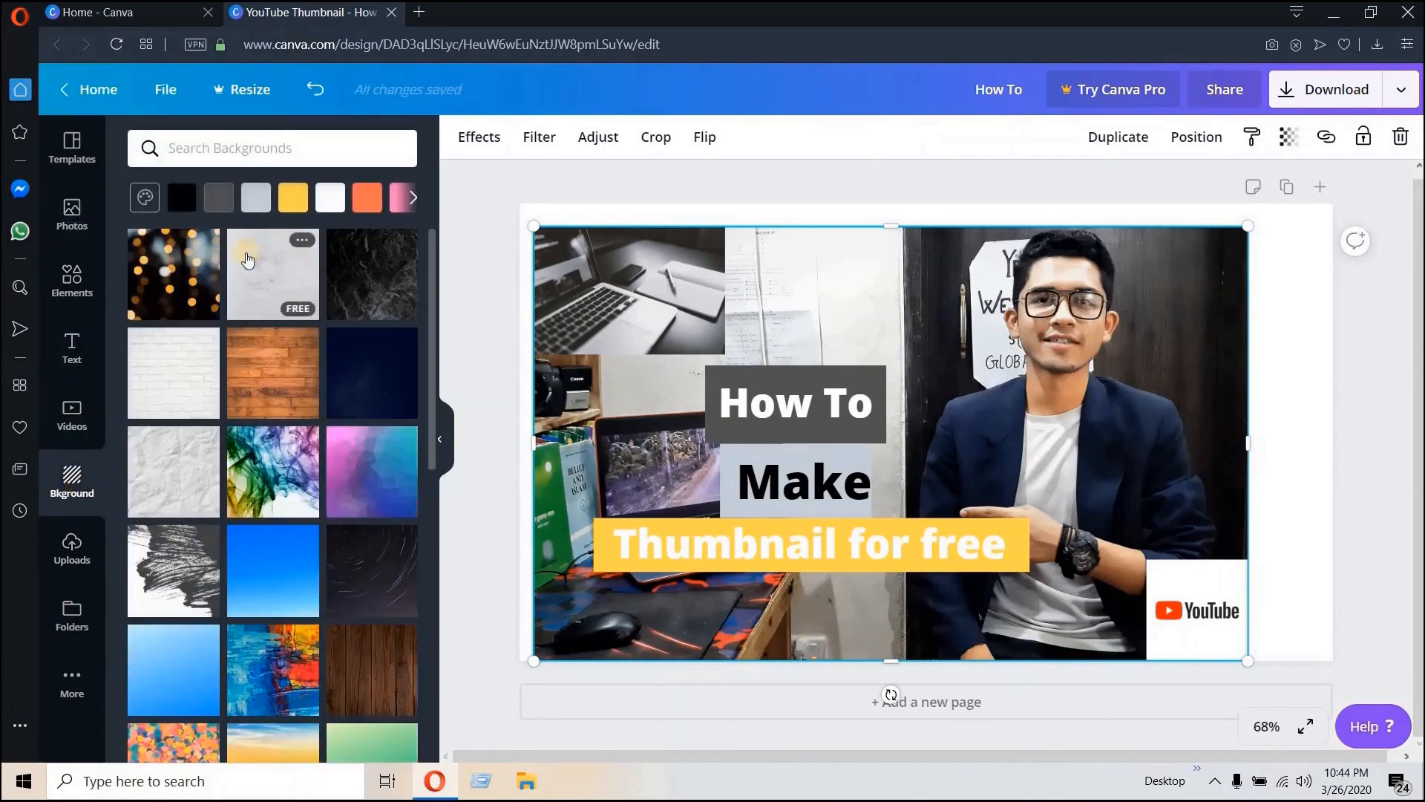
pyautogui.scroll(-2, 313, 545)
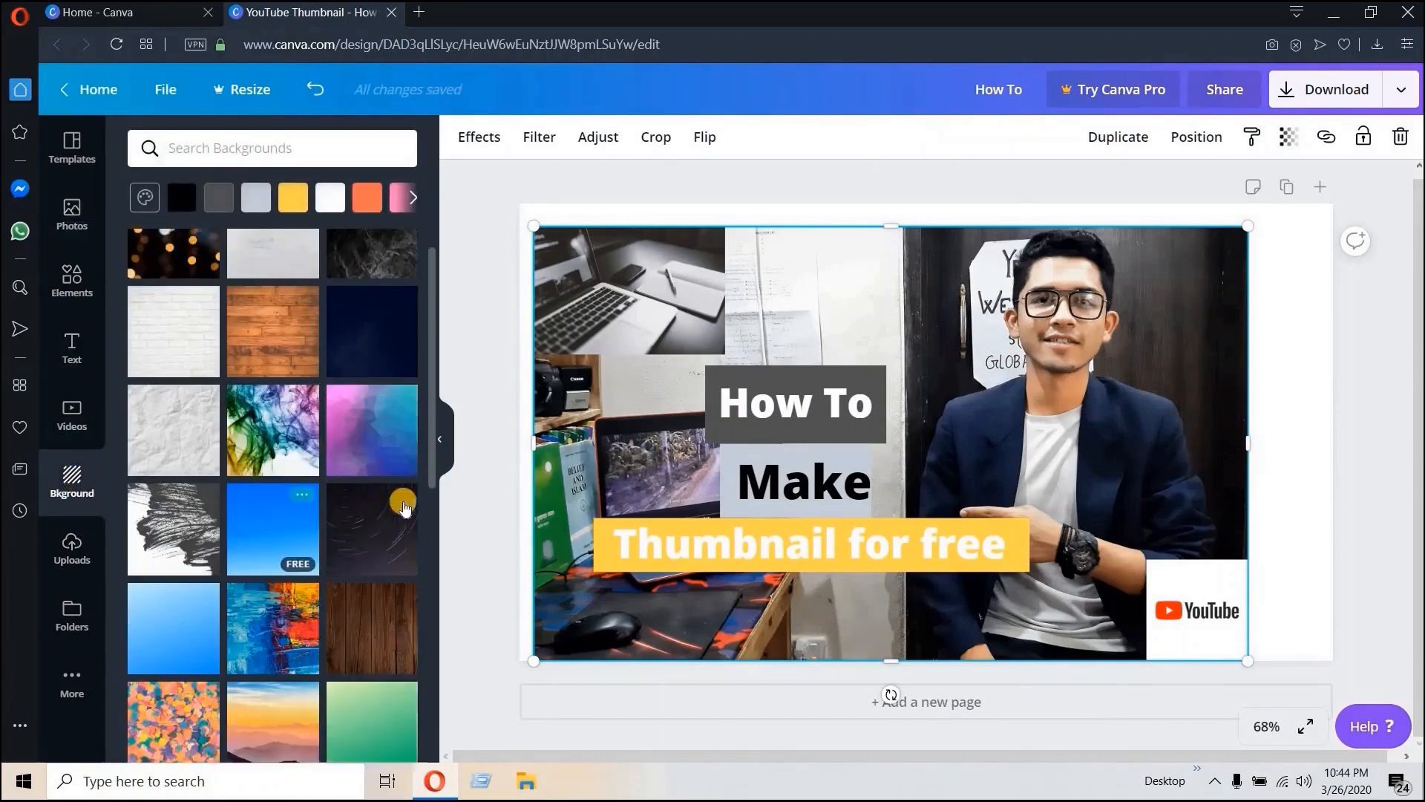
pyautogui.click(321, 516)
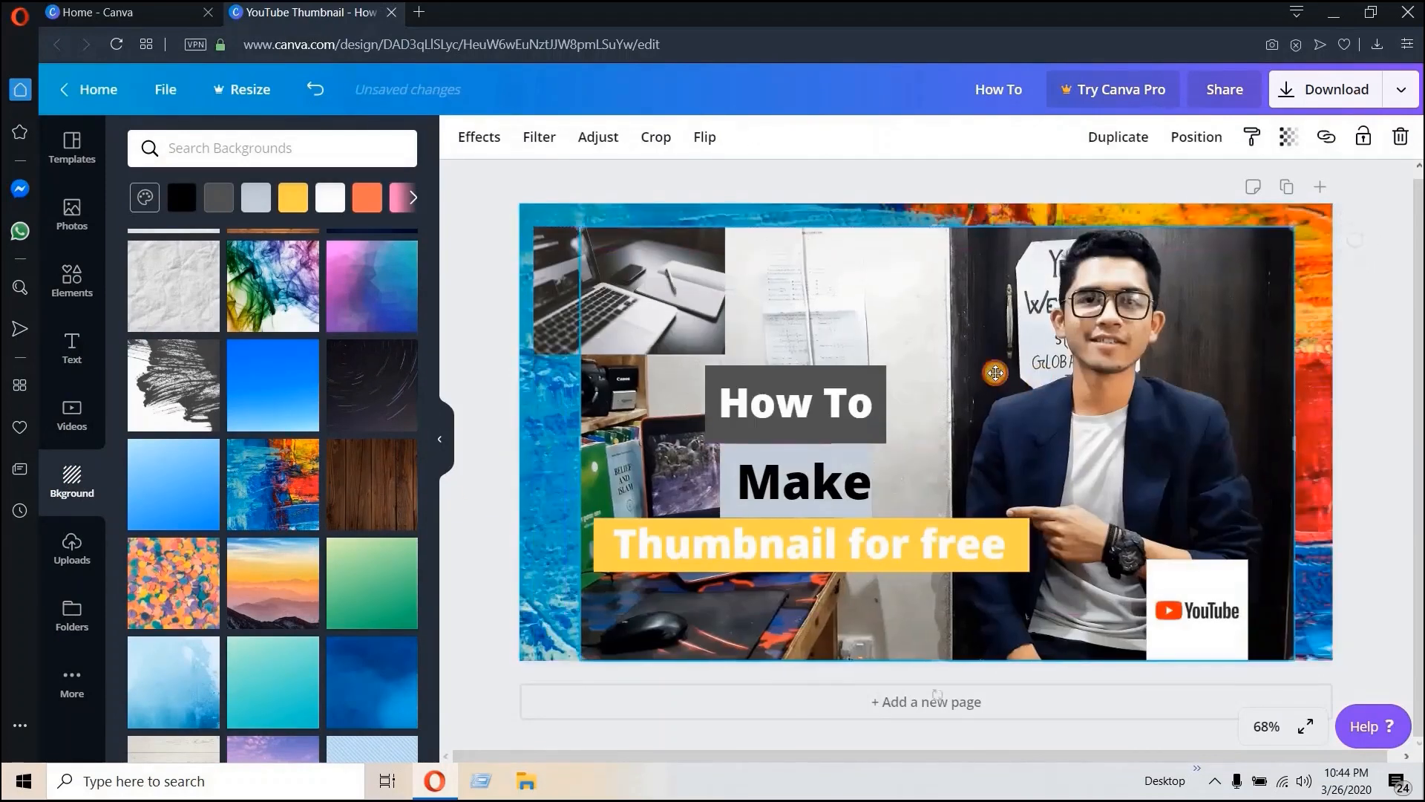
# Step: Center the main photo vertically, widen it toward the page's right edge, and move the YouTube logo to its new lower-right corner
pyautogui.moveTo(983, 375); pyautogui.dragTo(942, 364)
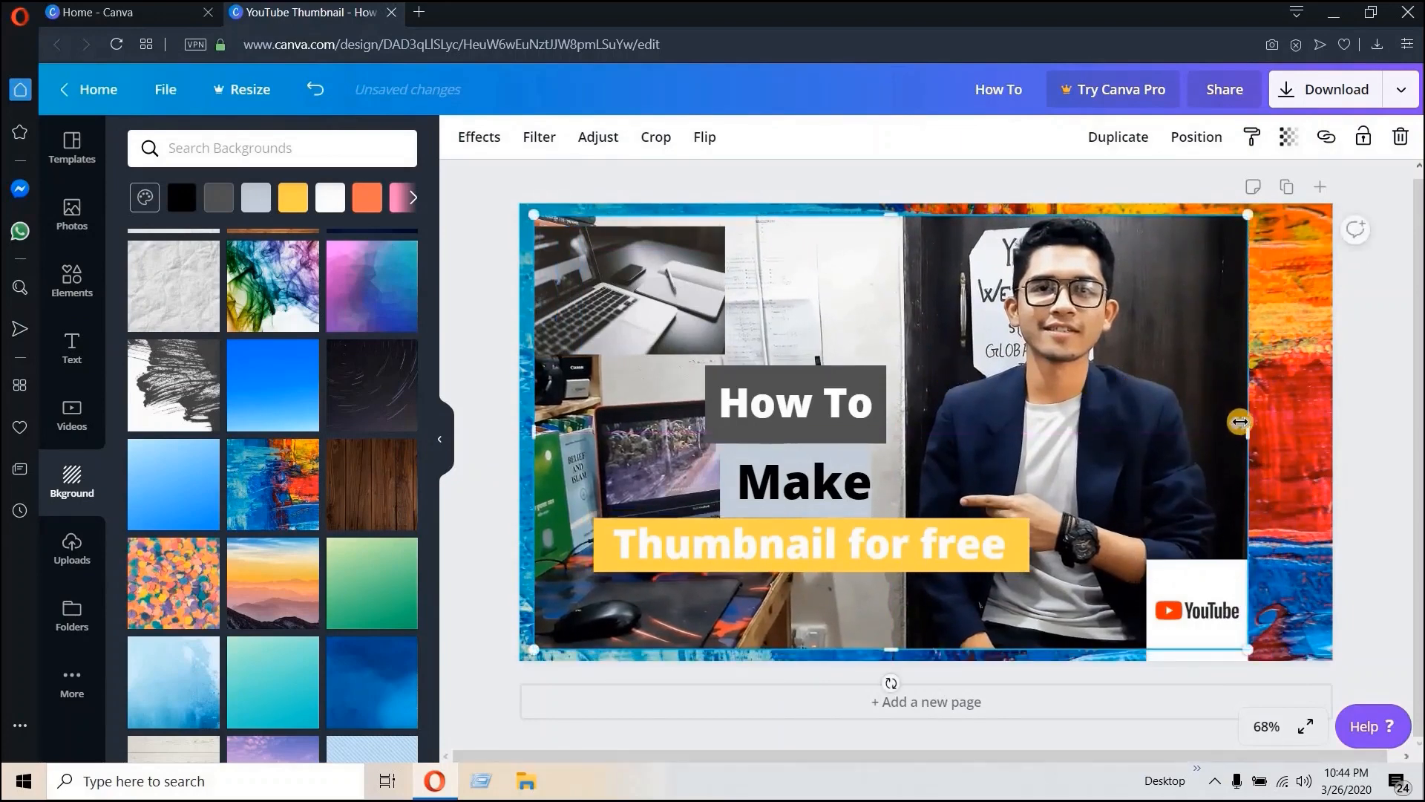
pyautogui.moveTo(1273, 426); pyautogui.dragTo(1285, 499)
pyautogui.moveTo(1234, 594); pyautogui.dragTo(1291, 584)
pyautogui.click(550, 245)
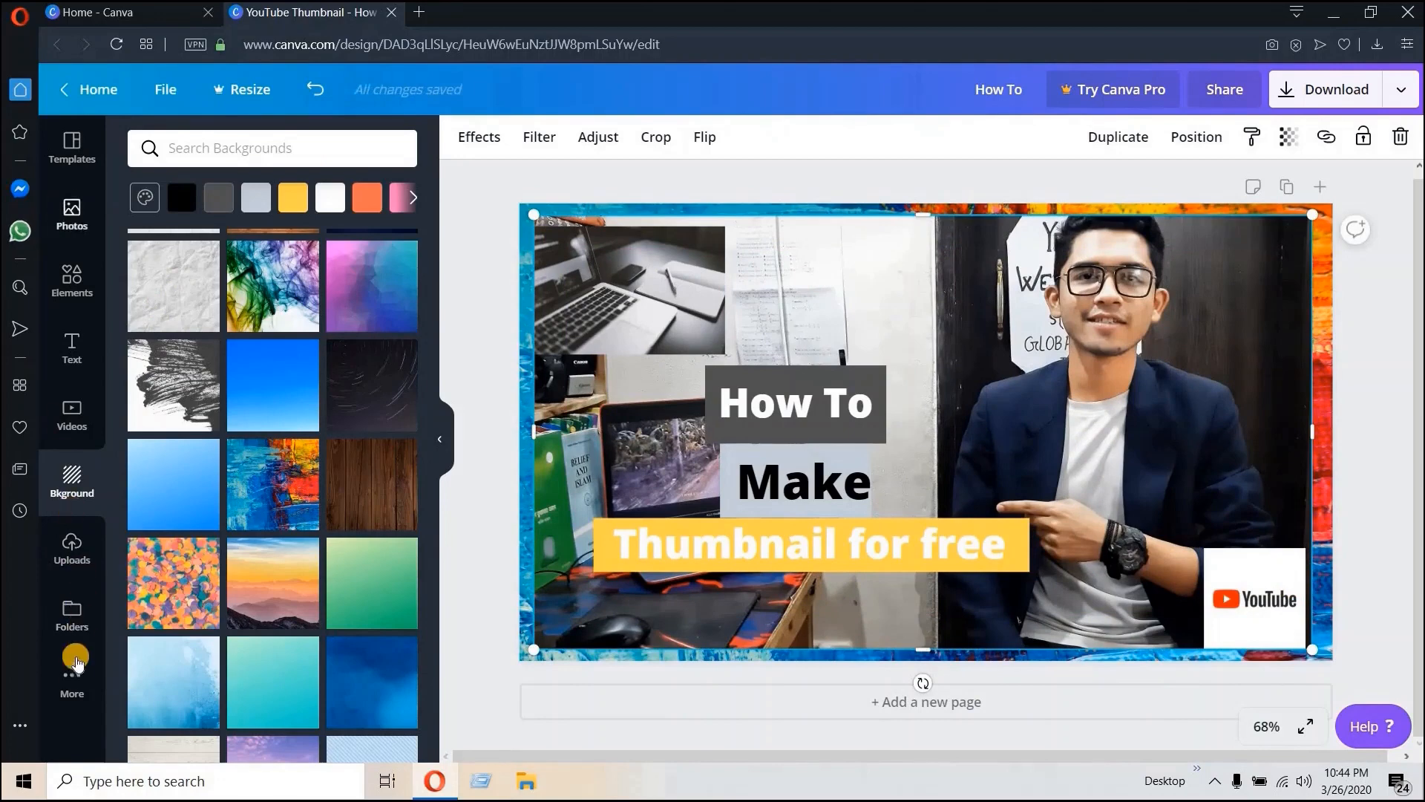
pyautogui.click(77, 663)
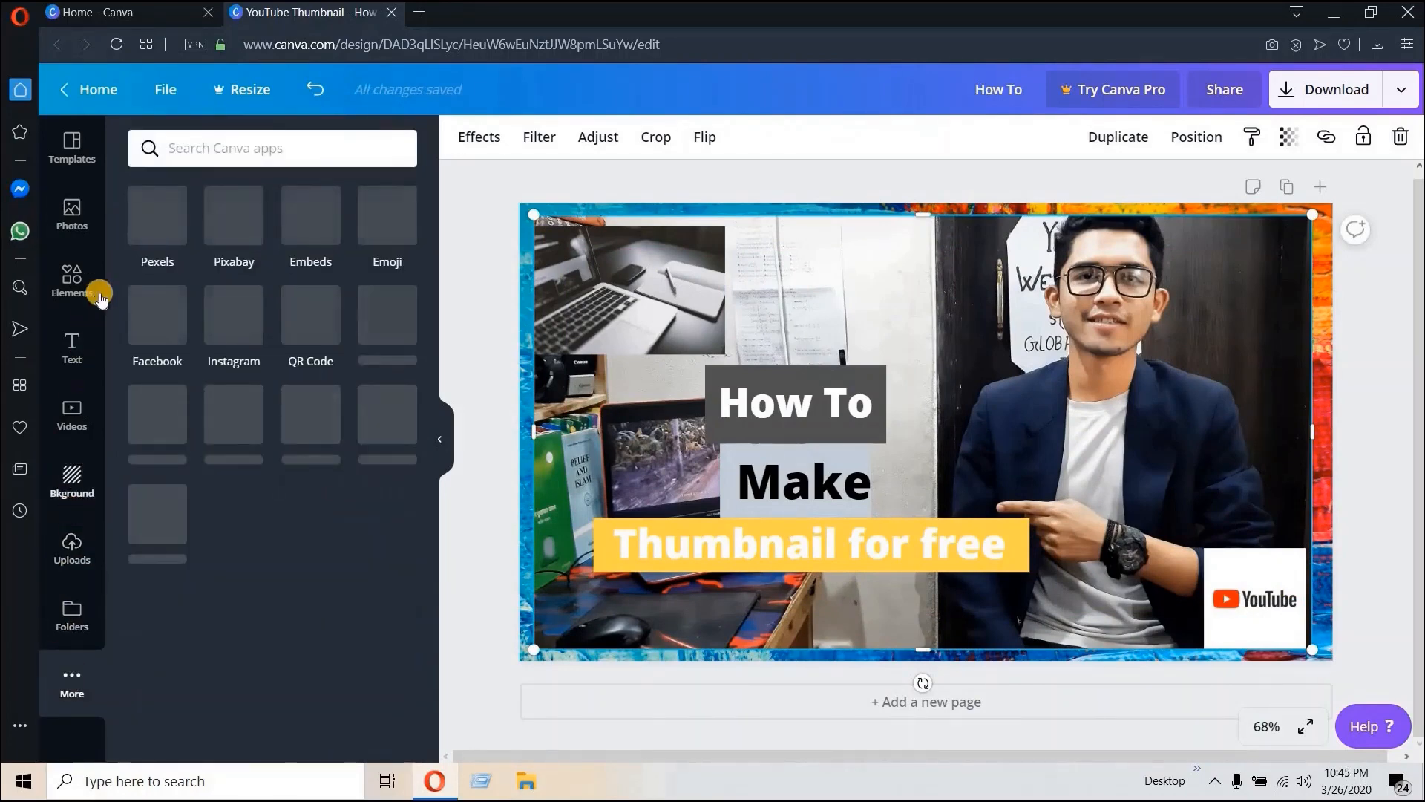
pyautogui.click(150, 436)
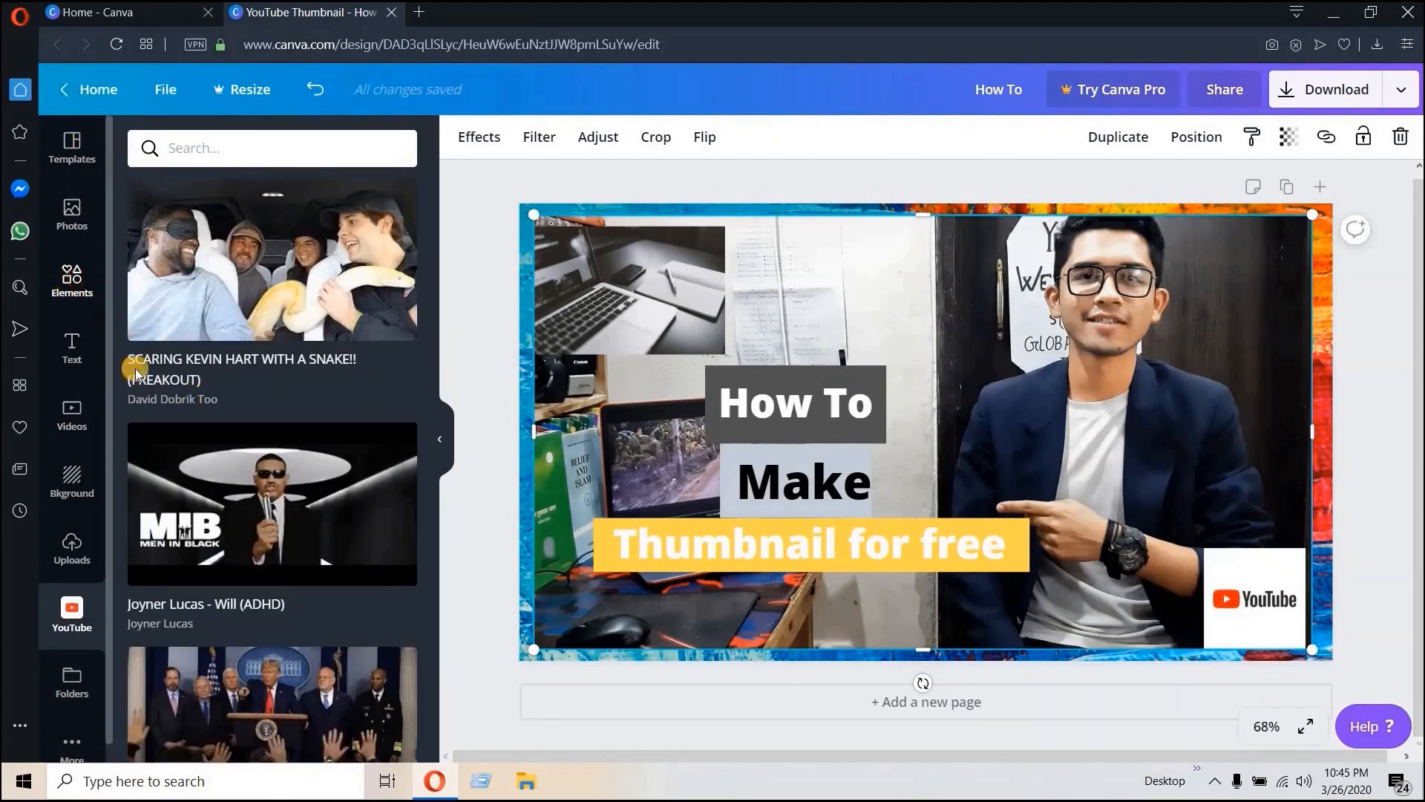
pyautogui.scroll(-10, 249, 341)
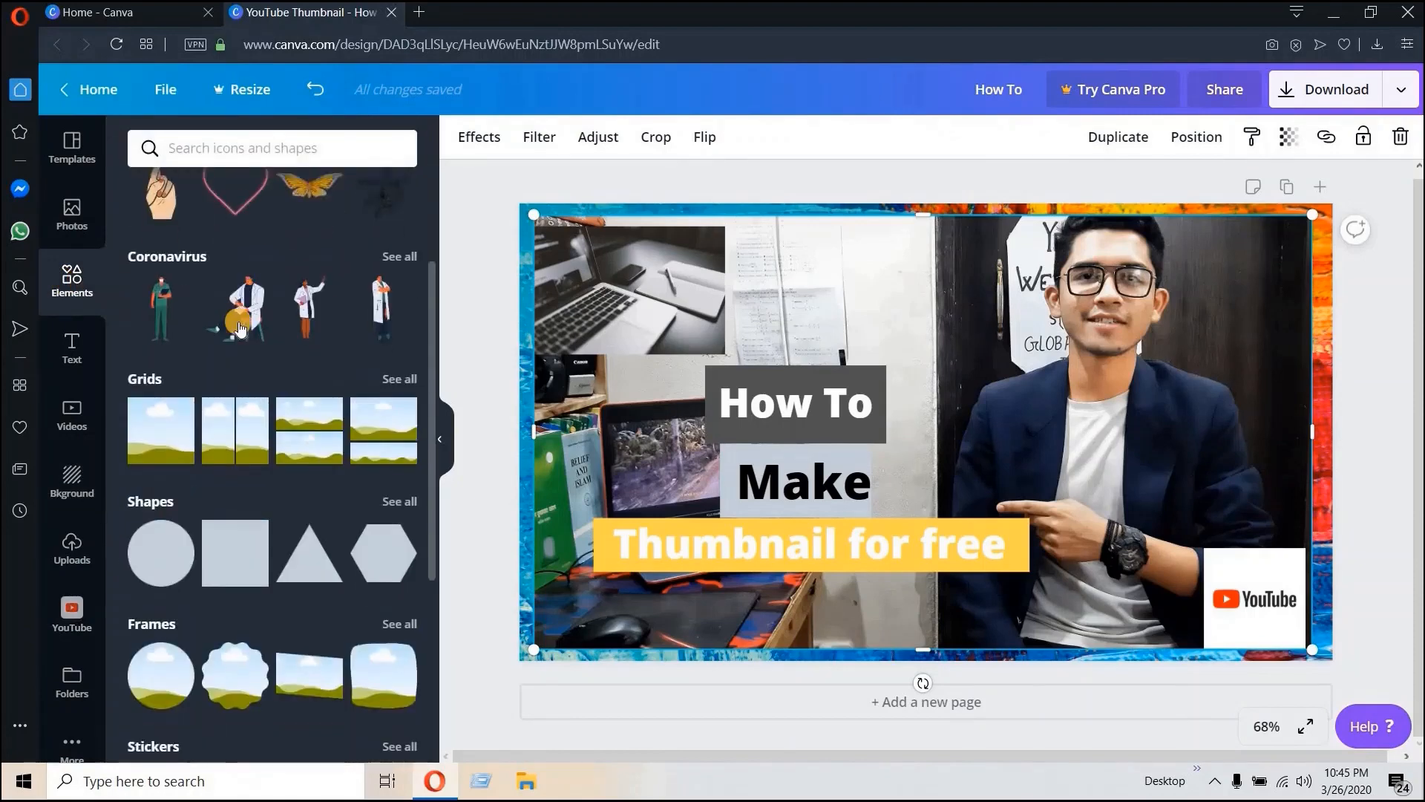
pyautogui.scroll(1, 261, 360)
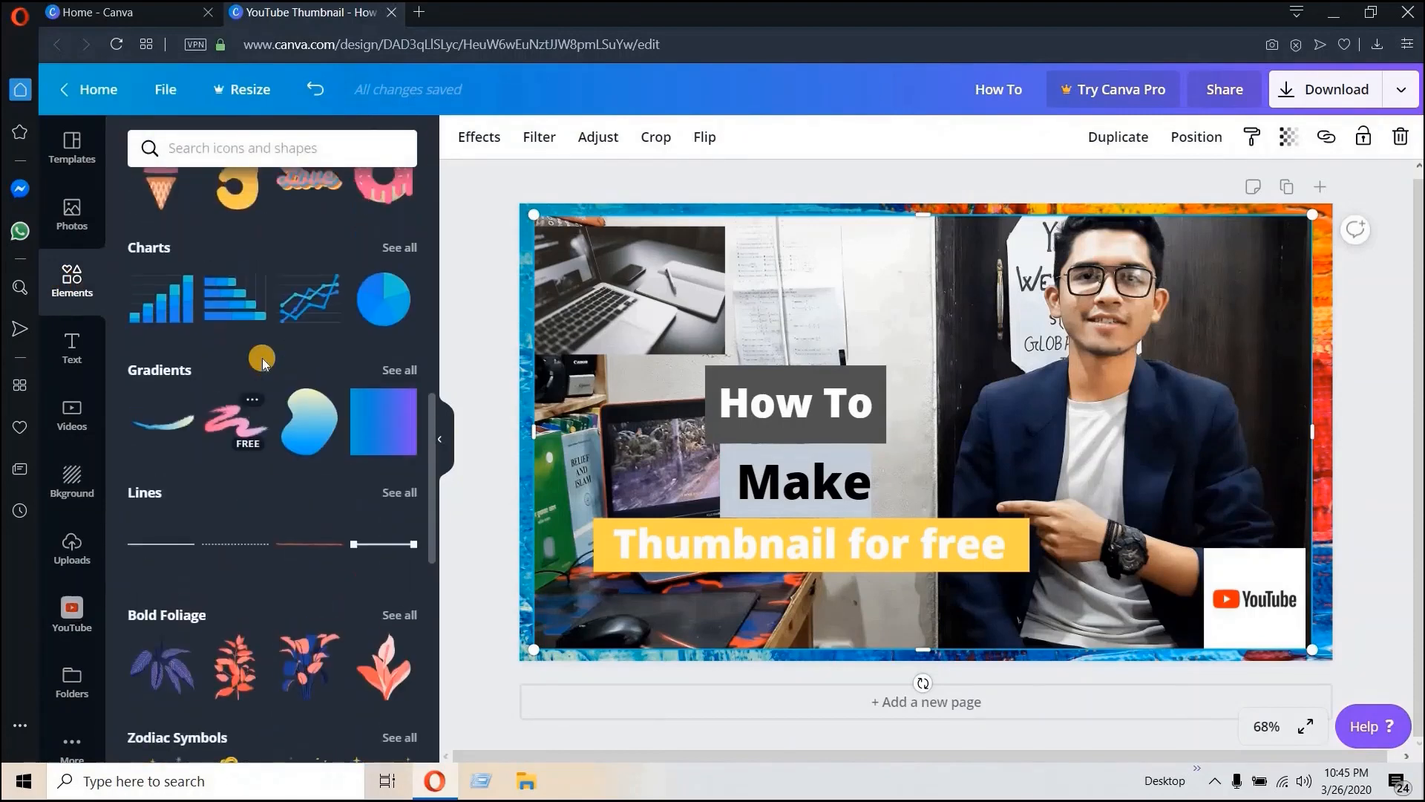
# Step: Add the blue vertical bar chart to the design, shrink it, and place it directly above the YouTube logo
pyautogui.scroll(-4, 256, 362)
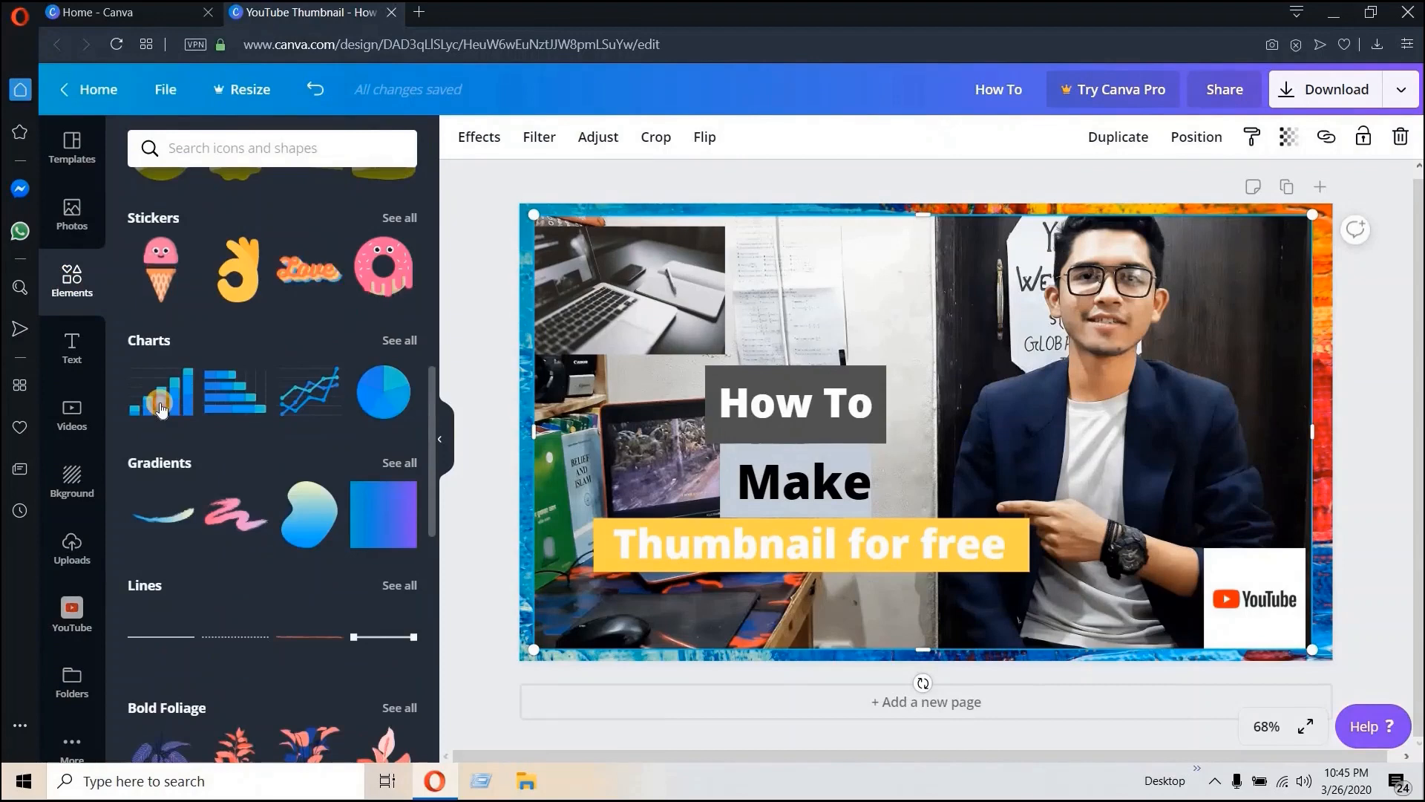
pyautogui.click(161, 405)
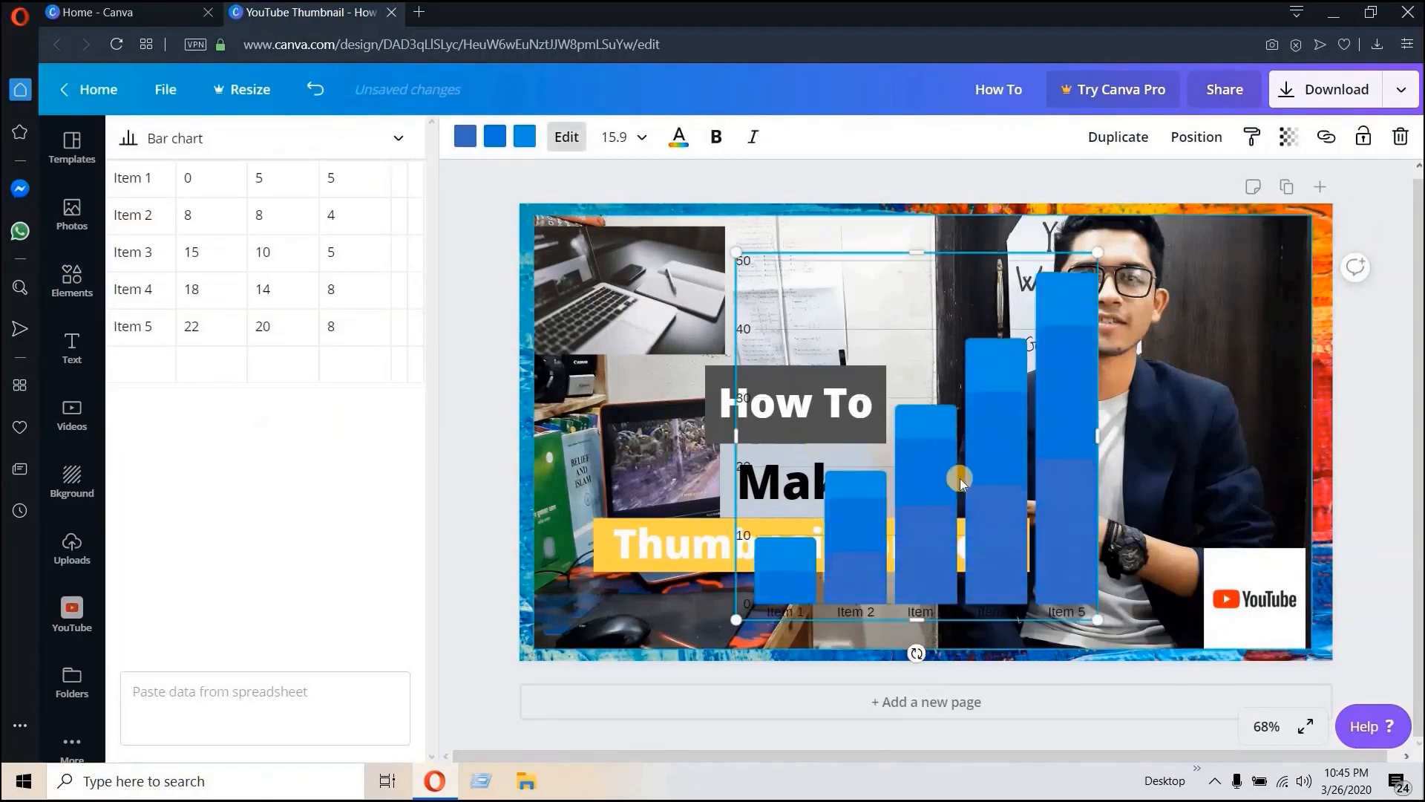
pyautogui.moveTo(1096, 623); pyautogui.dragTo(927, 443)
pyautogui.moveTo(815, 450); pyautogui.dragTo(1223, 540)
pyautogui.moveTo(1116, 549); pyautogui.dragTo(1222, 536)
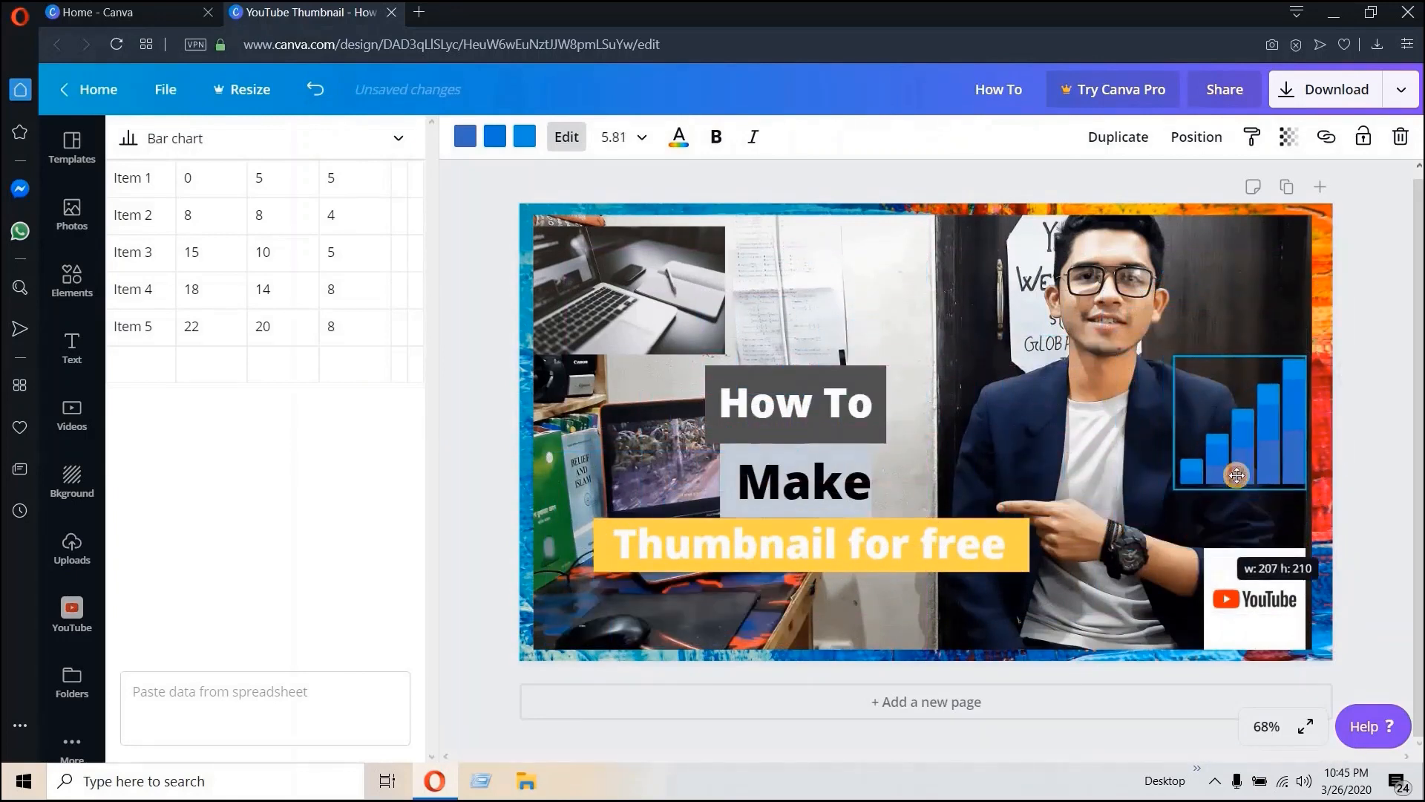
pyautogui.moveTo(1234, 474); pyautogui.dragTo(1199, 529)
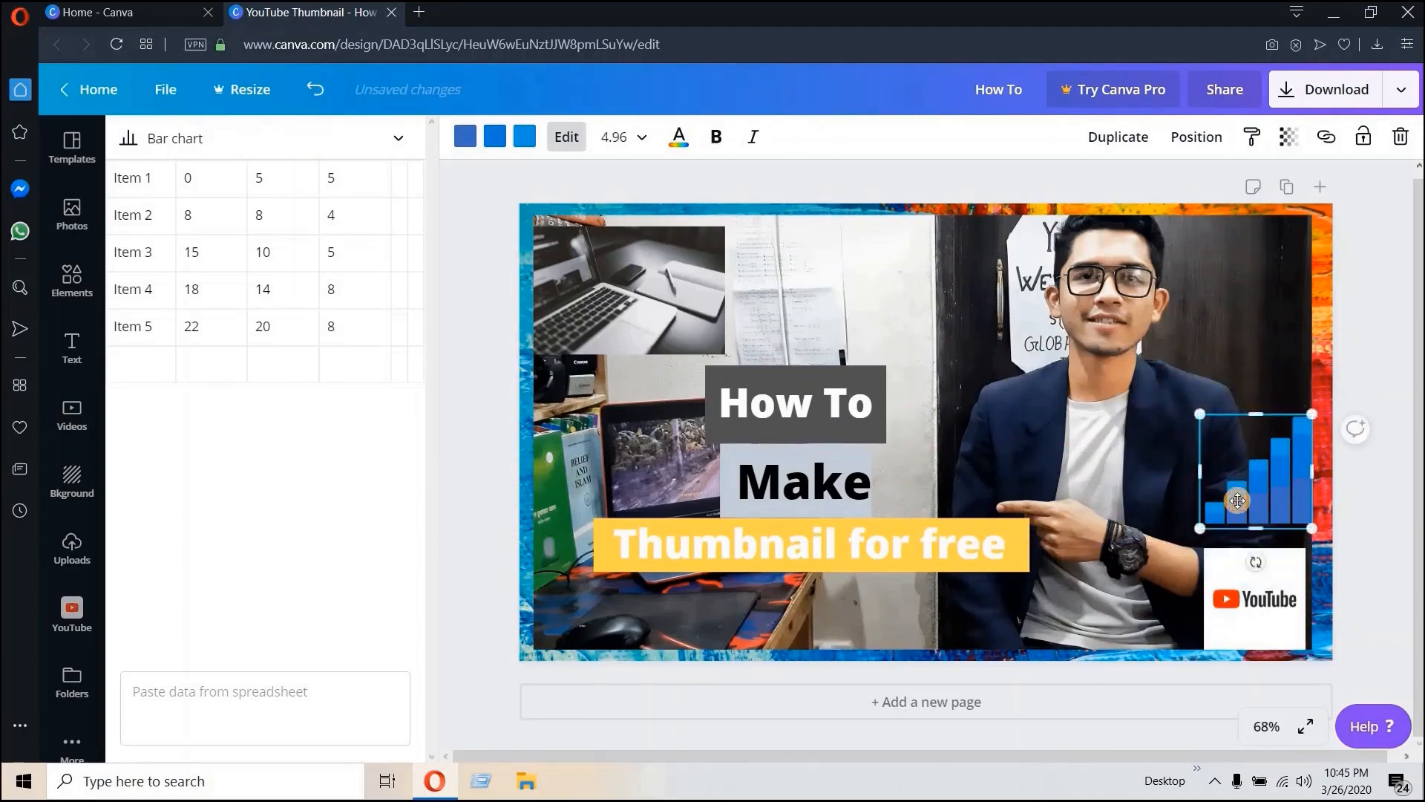
pyautogui.click(1171, 394)
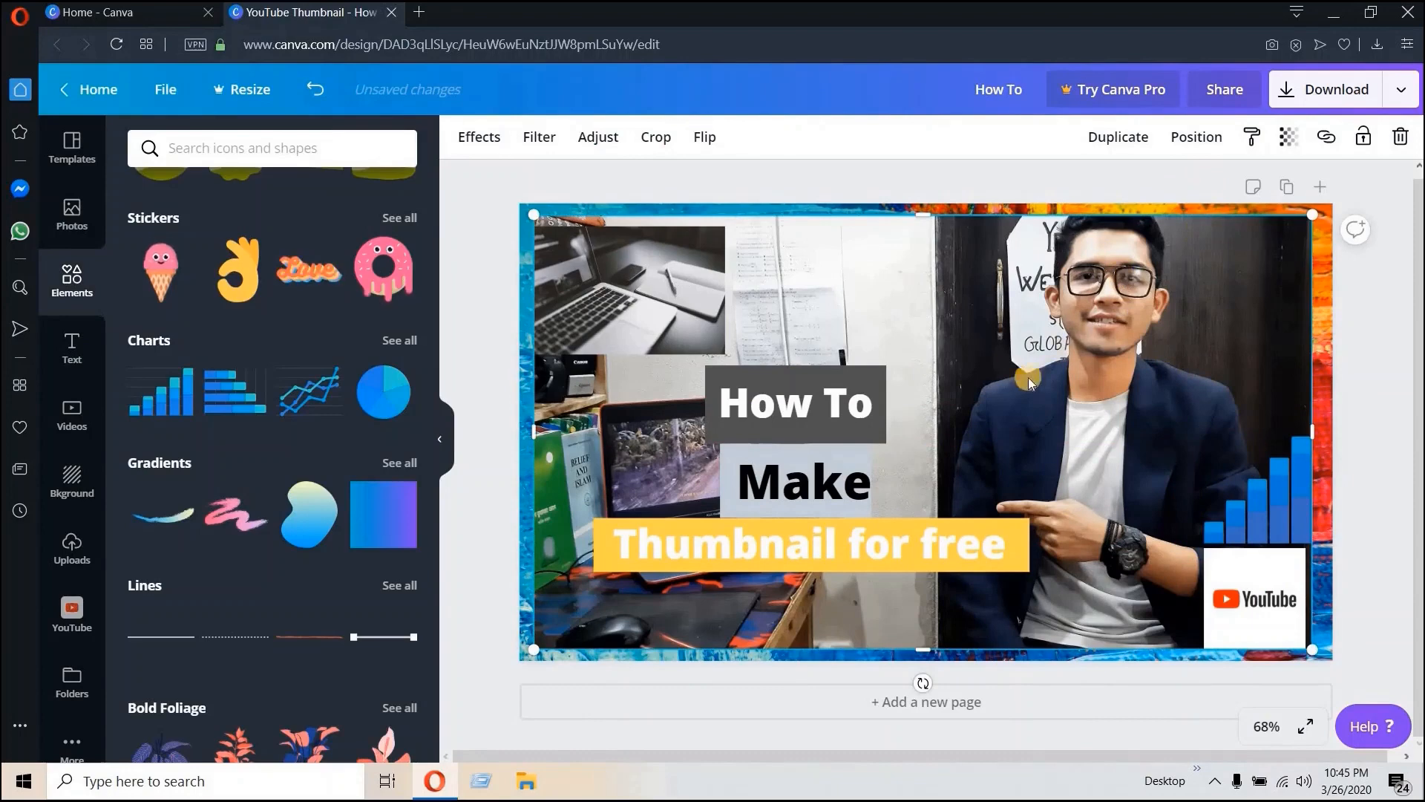
pyautogui.scroll(-8, 344, 479)
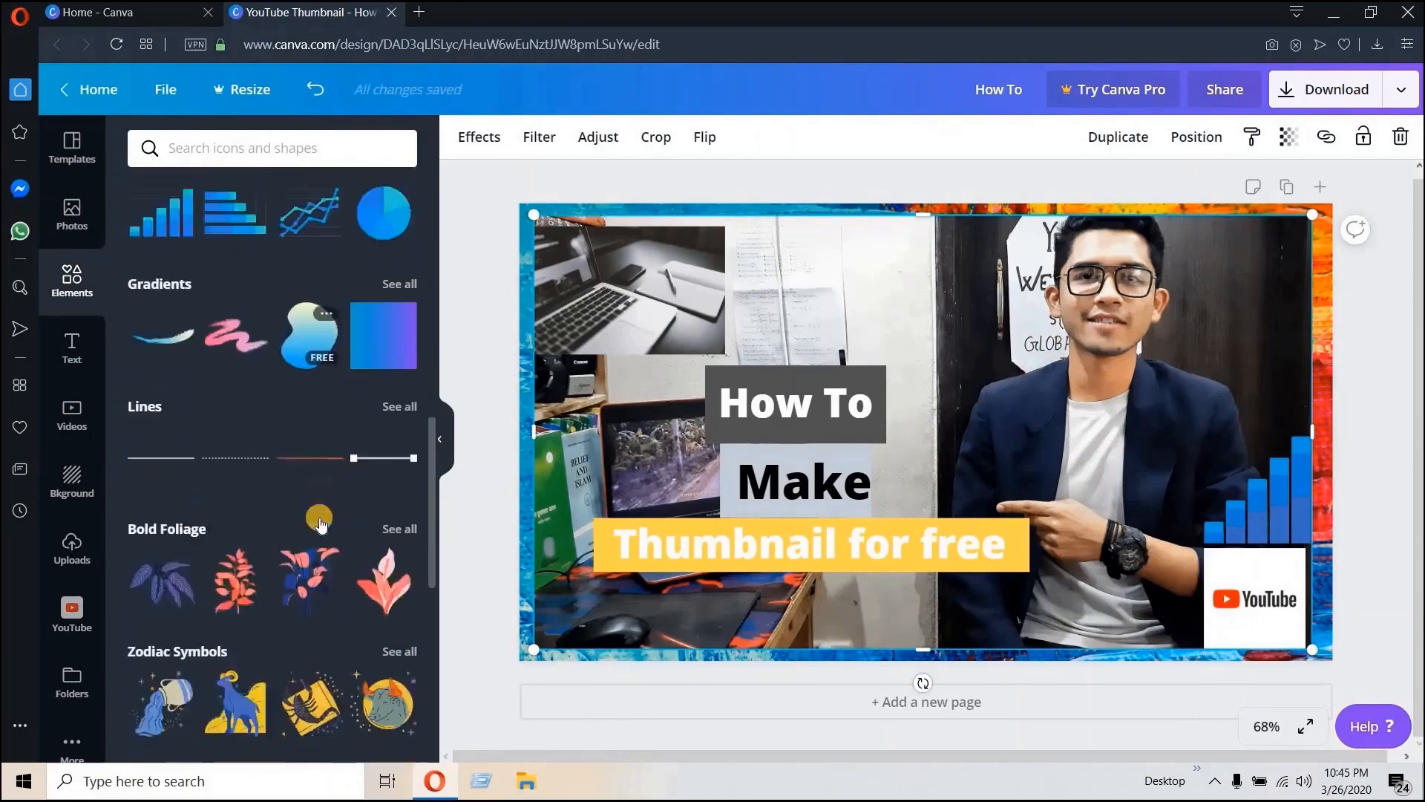
pyautogui.scroll(-4, 315, 524)
pyautogui.scroll(18, 311, 513)
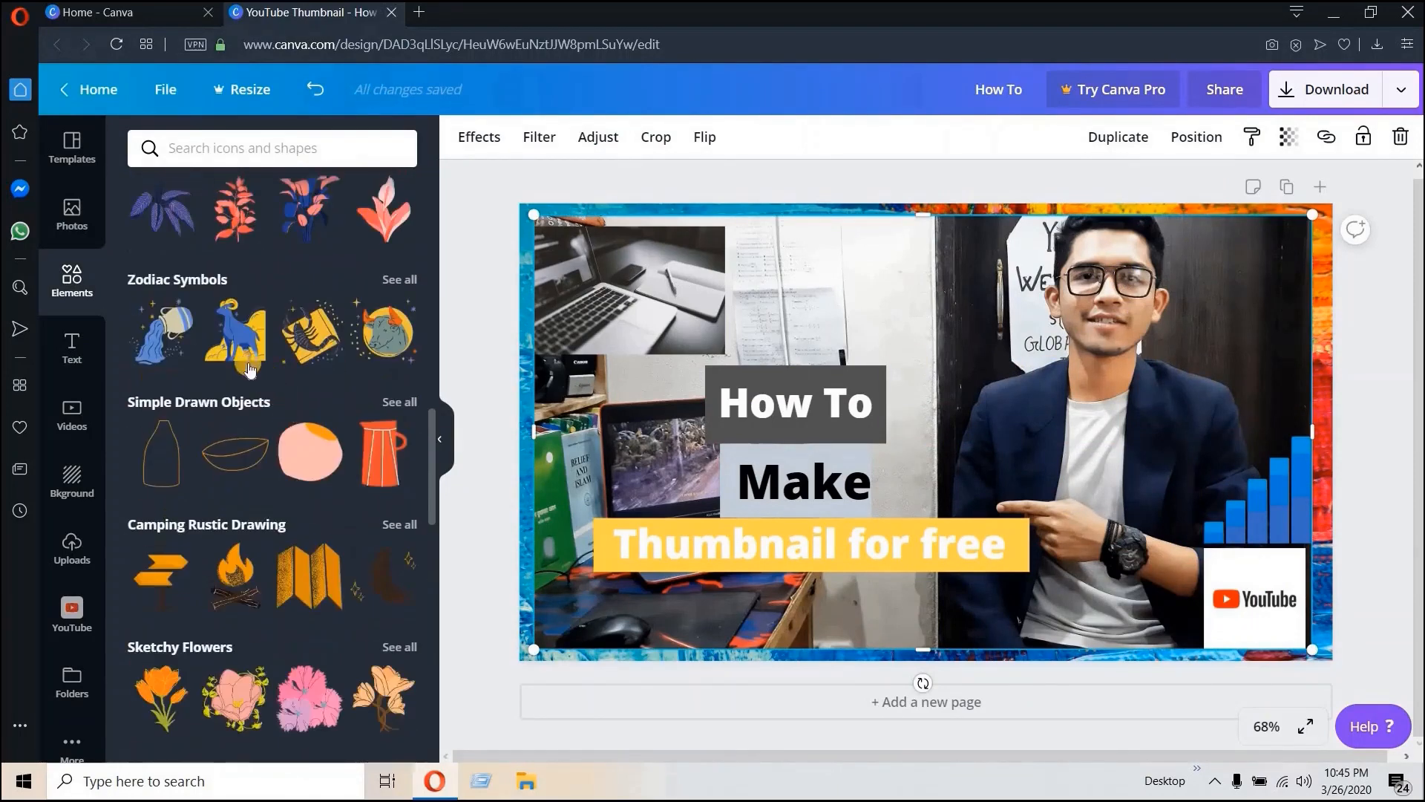
pyautogui.scroll(4, 284, 324)
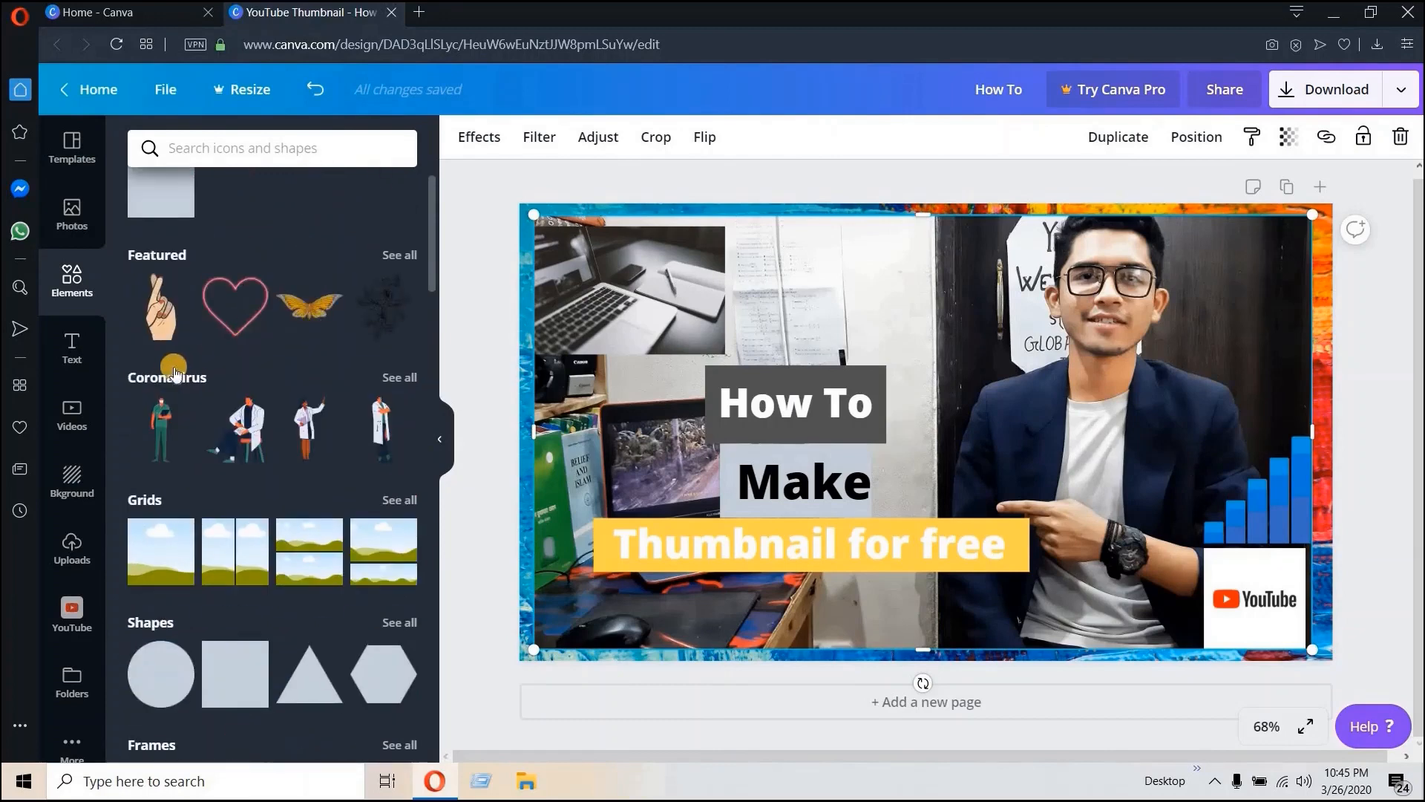
pyautogui.click(72, 357)
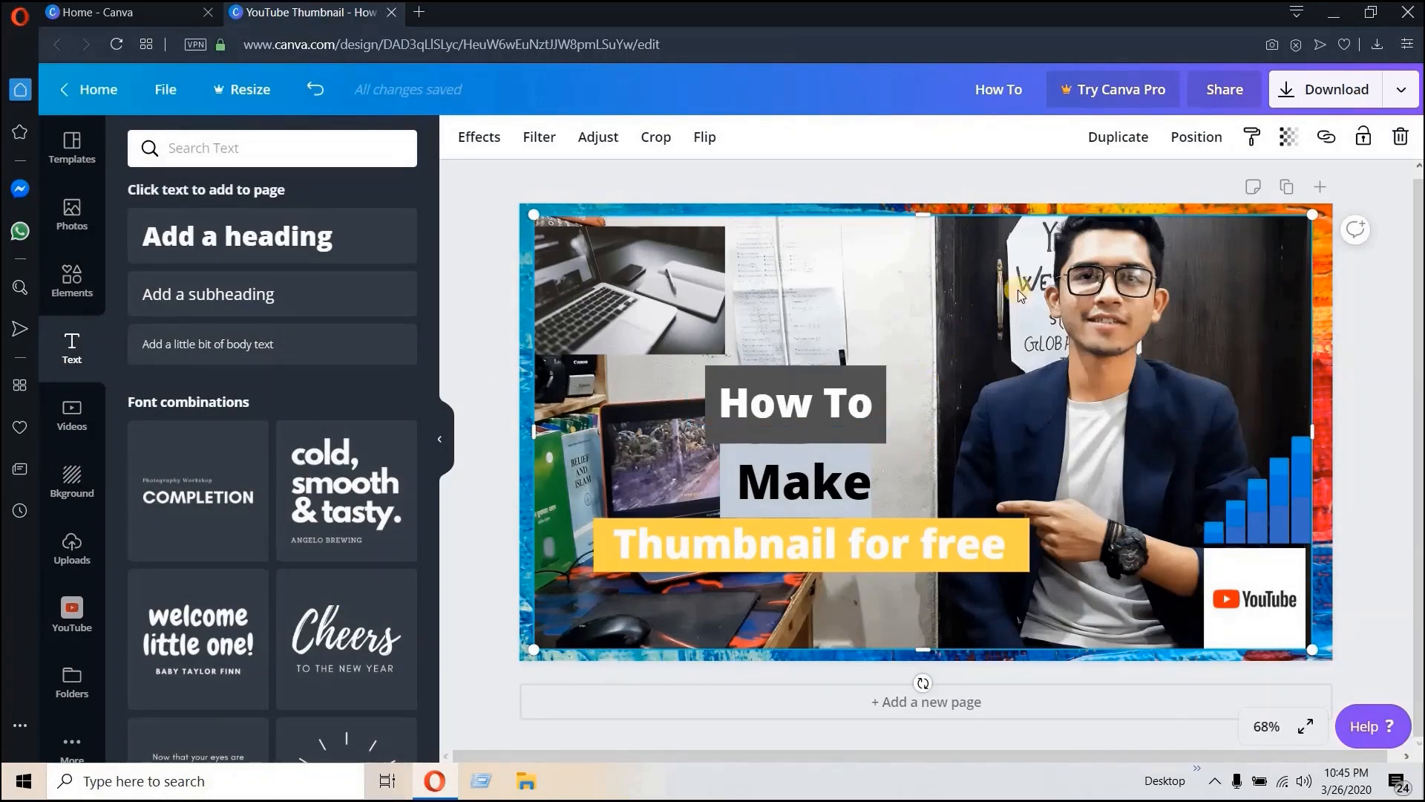
# Step: Download the finished thumbnail as a JPG file
pyautogui.click(1311, 95)
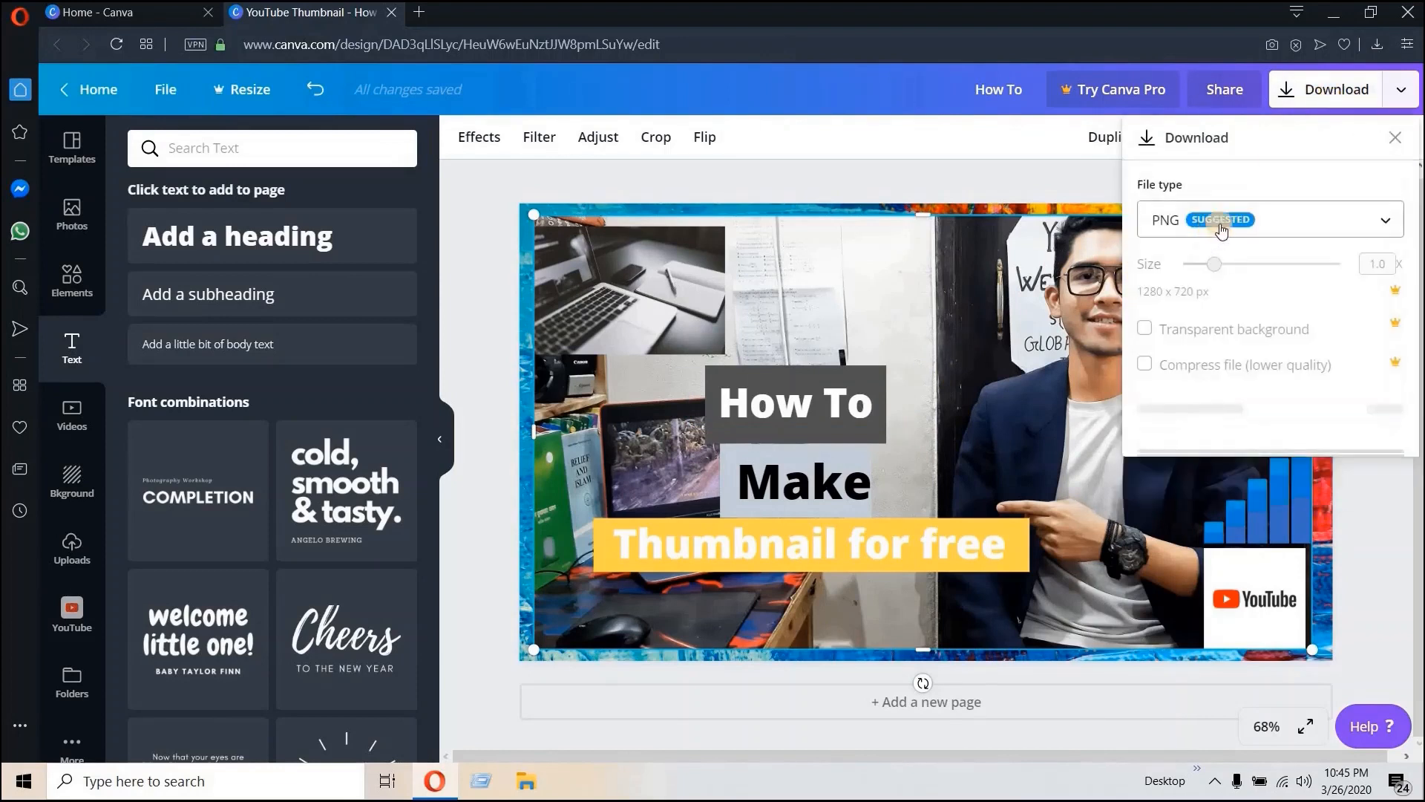
pyautogui.click(1221, 230)
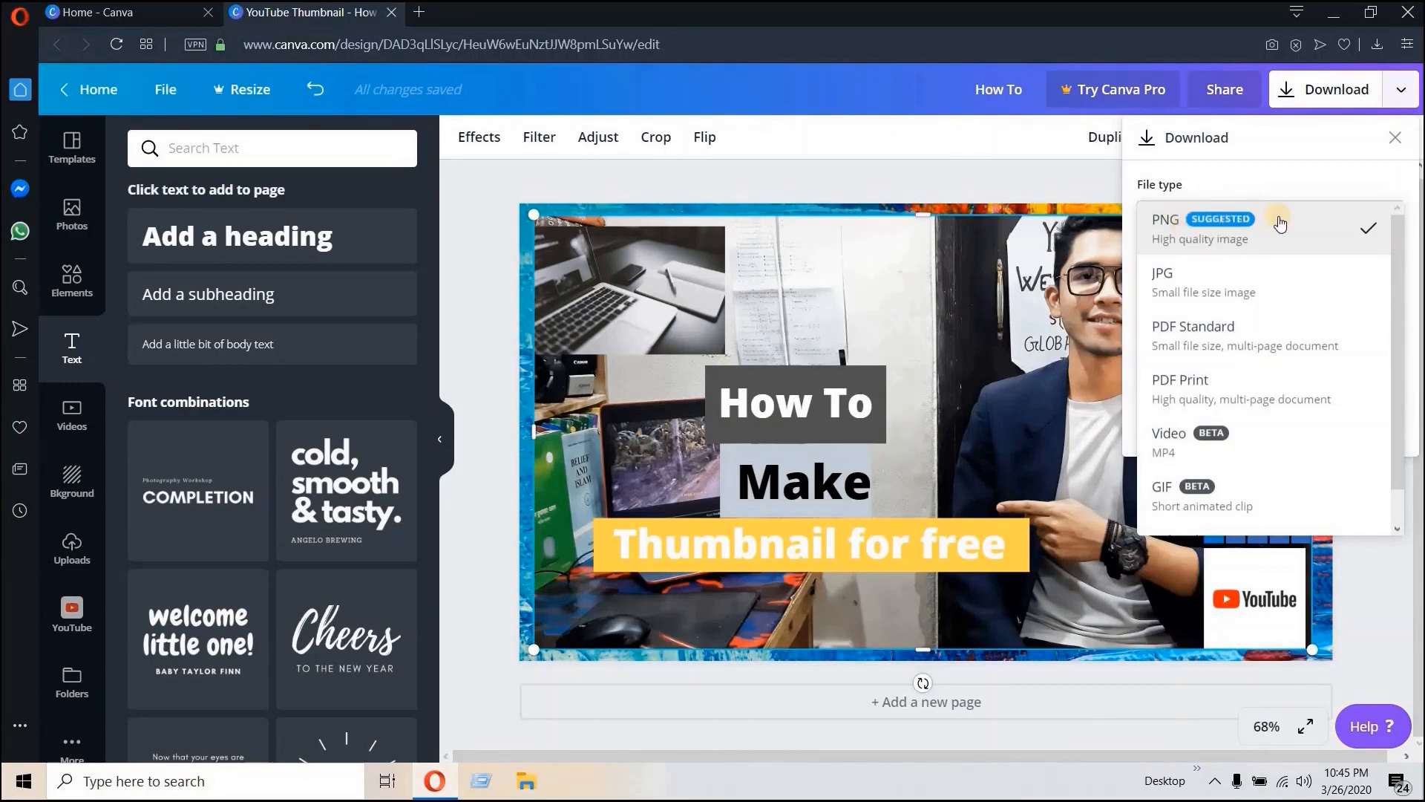
pyautogui.click(1246, 280)
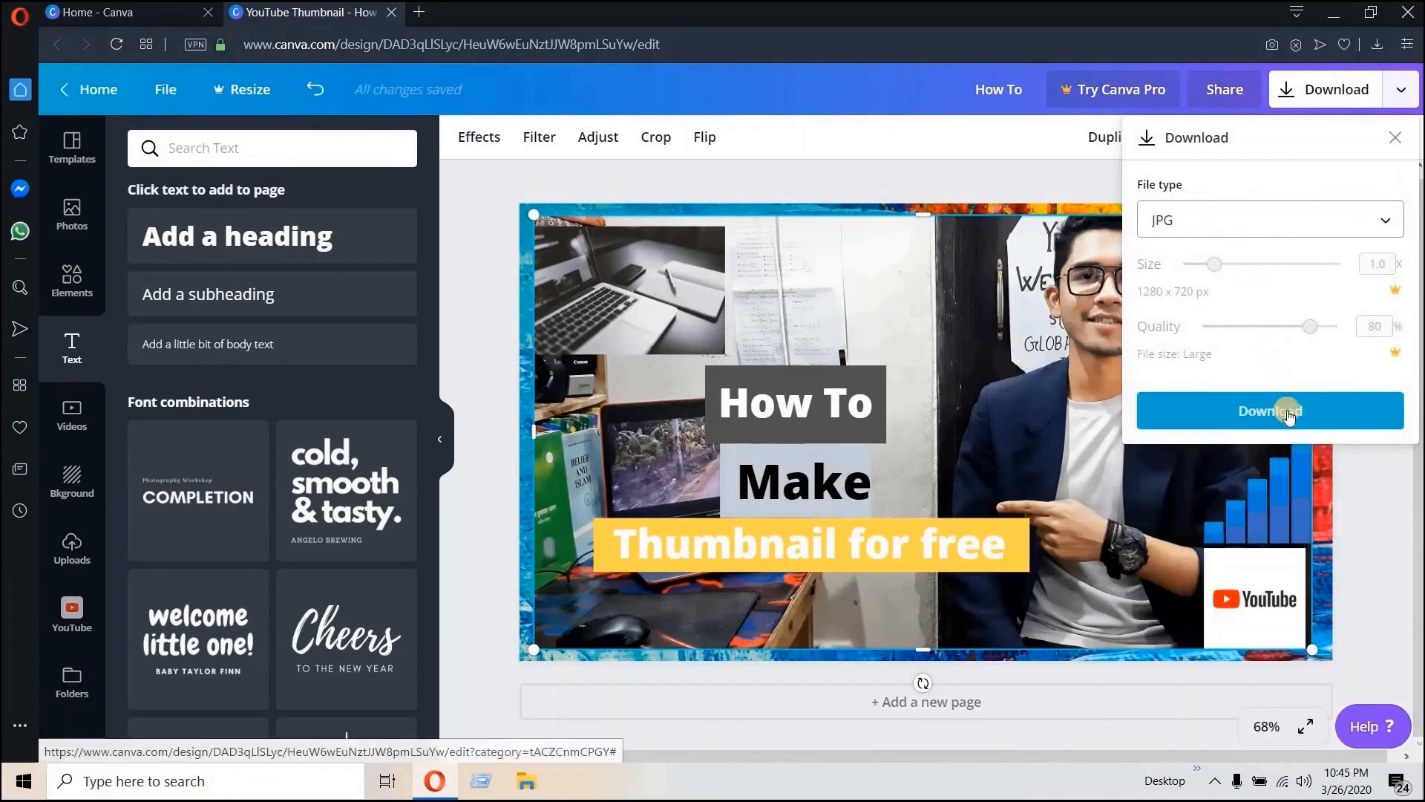
pyautogui.click(1288, 412)
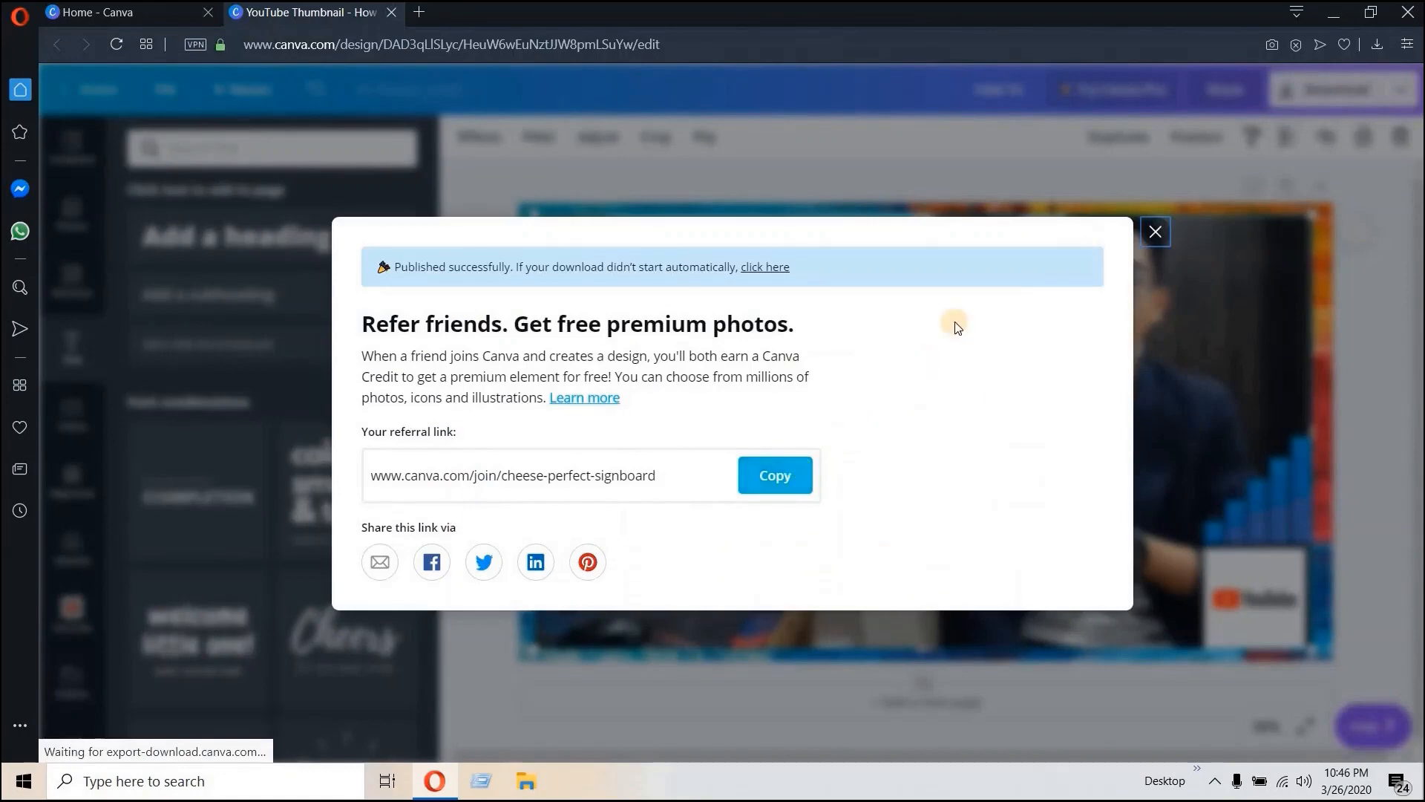
# Step: Dismiss the referral offer and open the downloaded thumbnail image to view it
pyautogui.click(1155, 232)
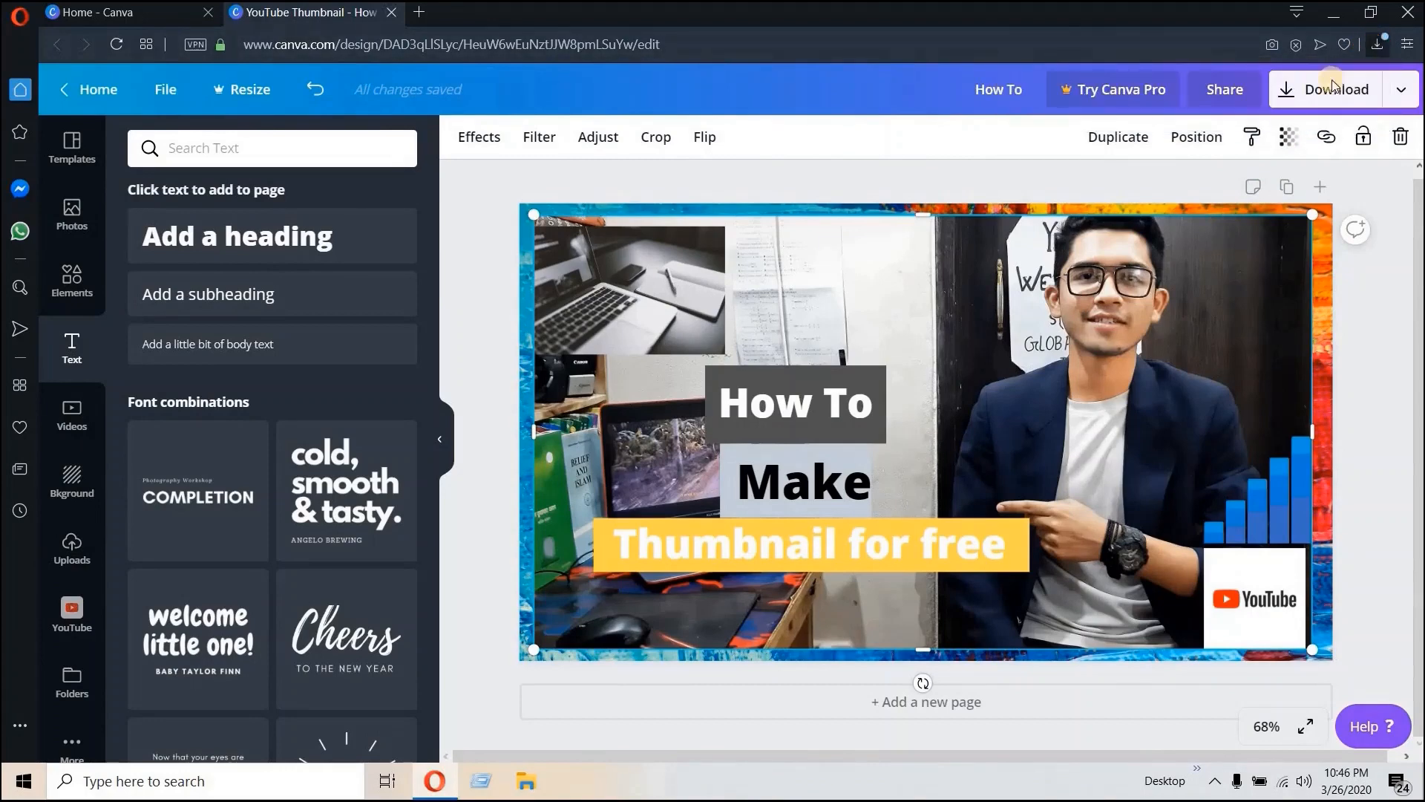
pyautogui.click(1377, 45)
pyautogui.click(1225, 111)
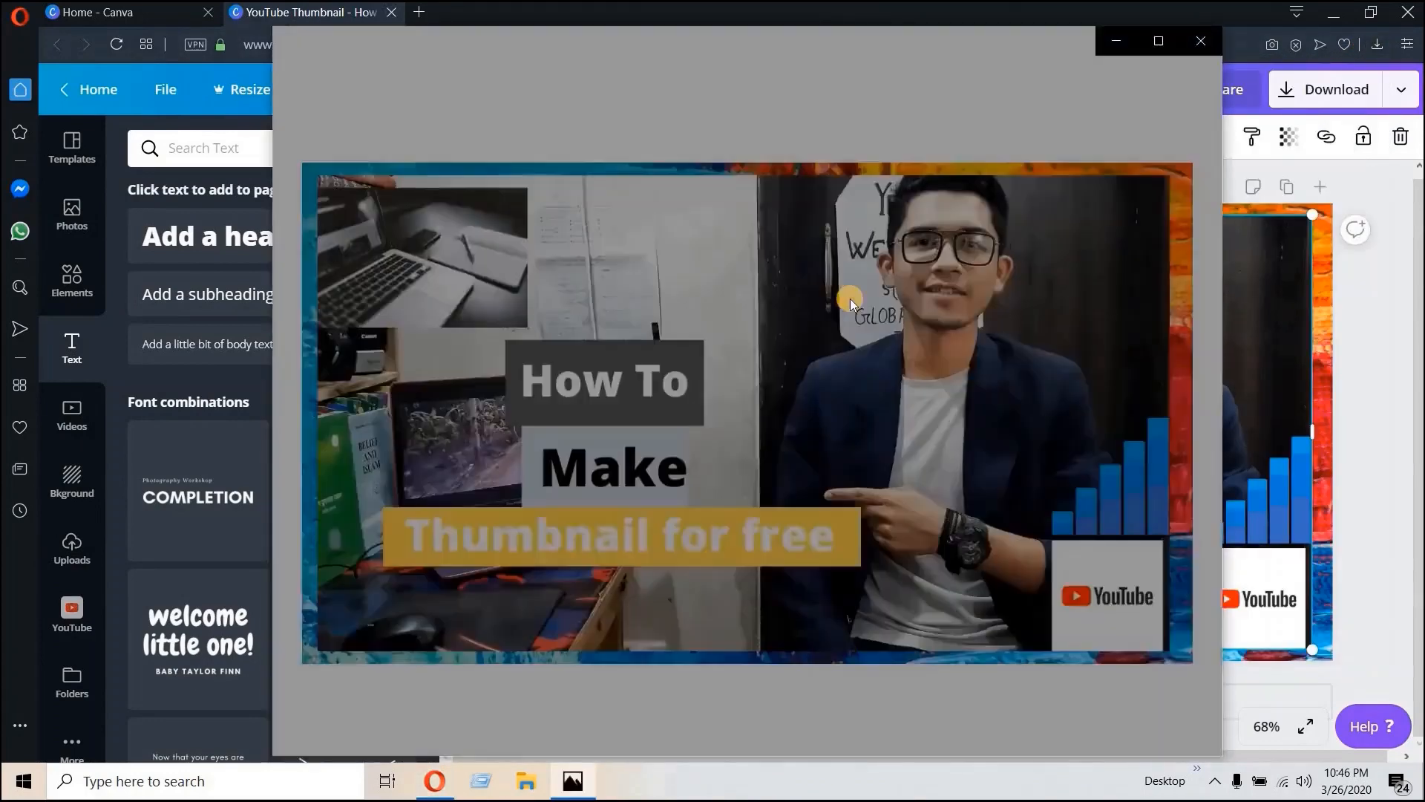